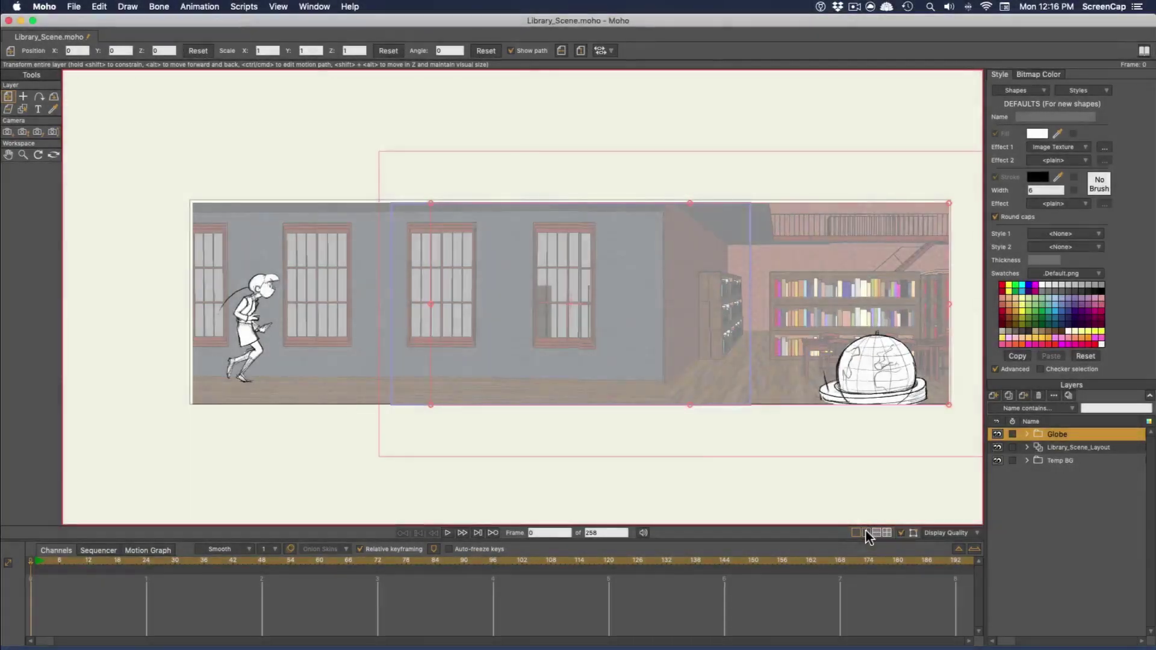
Split the workspace into two side-by-side views and widen the first one, with the second zoomed out to show the scene.
click(865, 533)
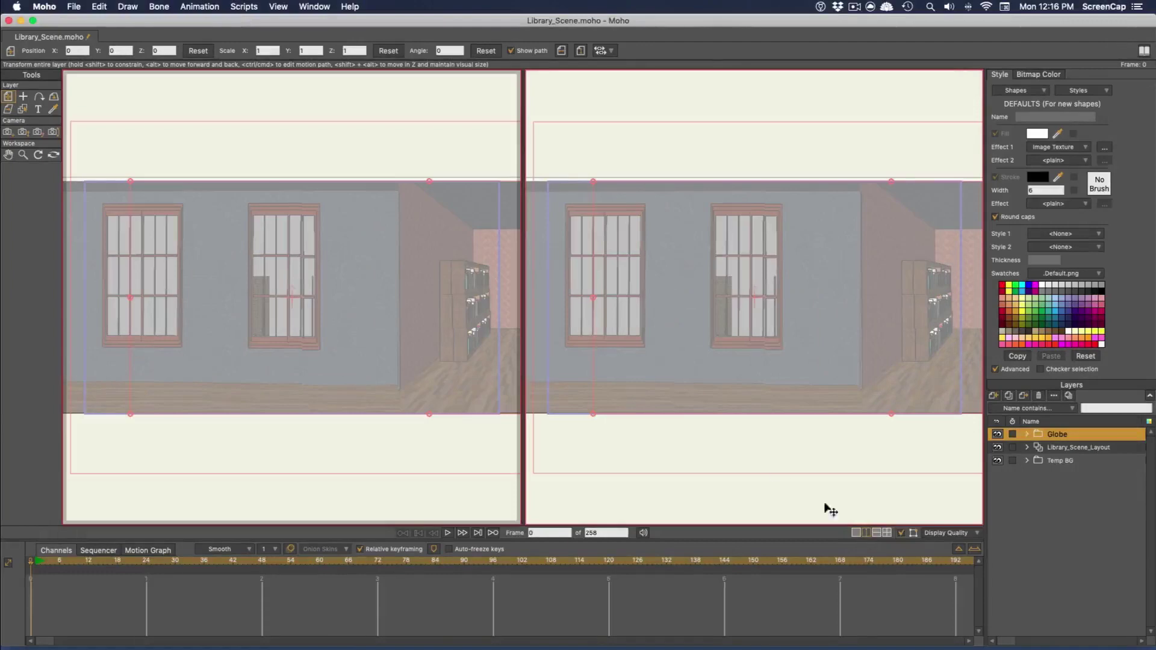
scroll(708, 371, down, 6)
scroll(715, 377, up, 4)
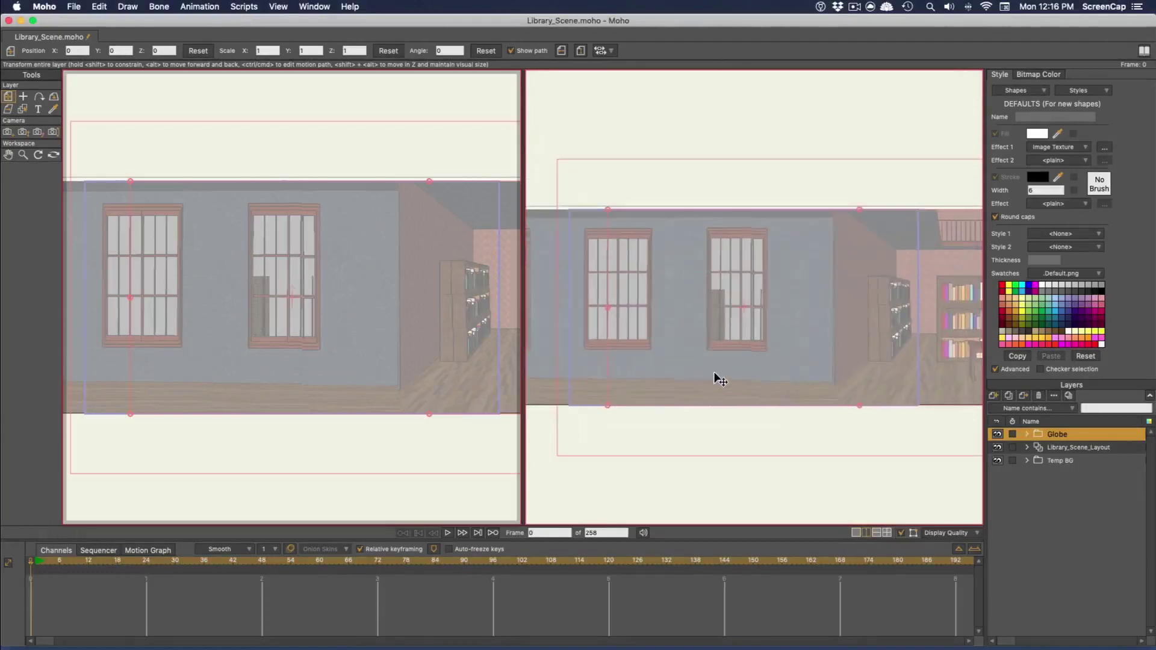
scroll(671, 445, up, 1)
drag(669, 444, 897, 453)
drag(285, 428, 286, 428)
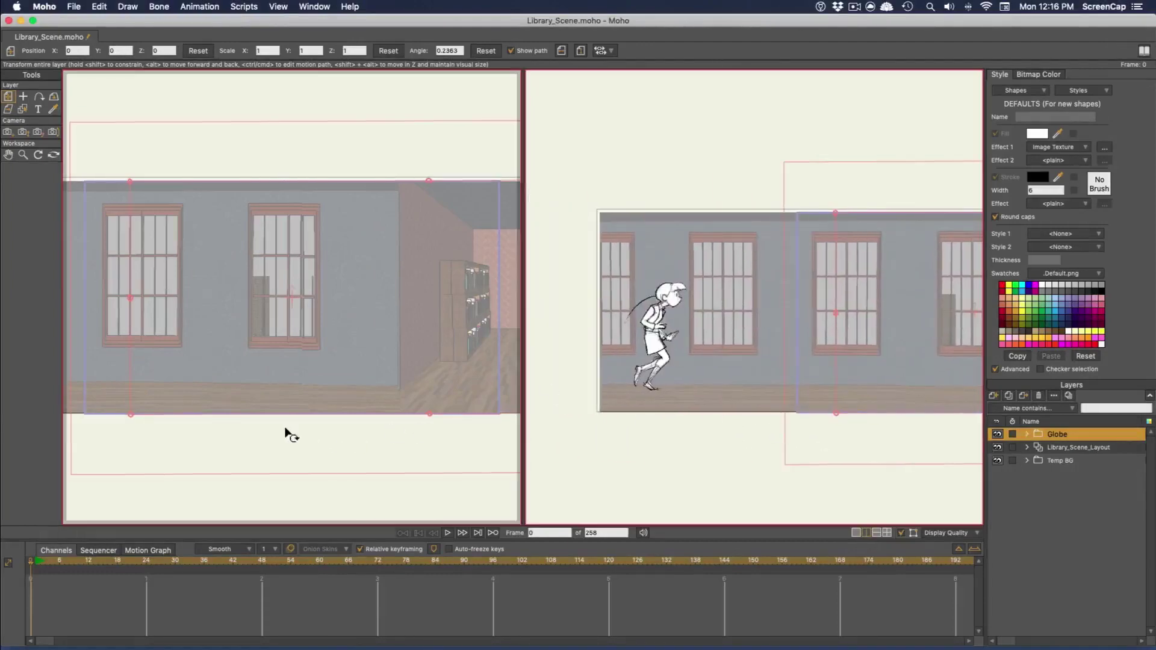
scroll(284, 427, down, 1)
drag(523, 281, 615, 282)
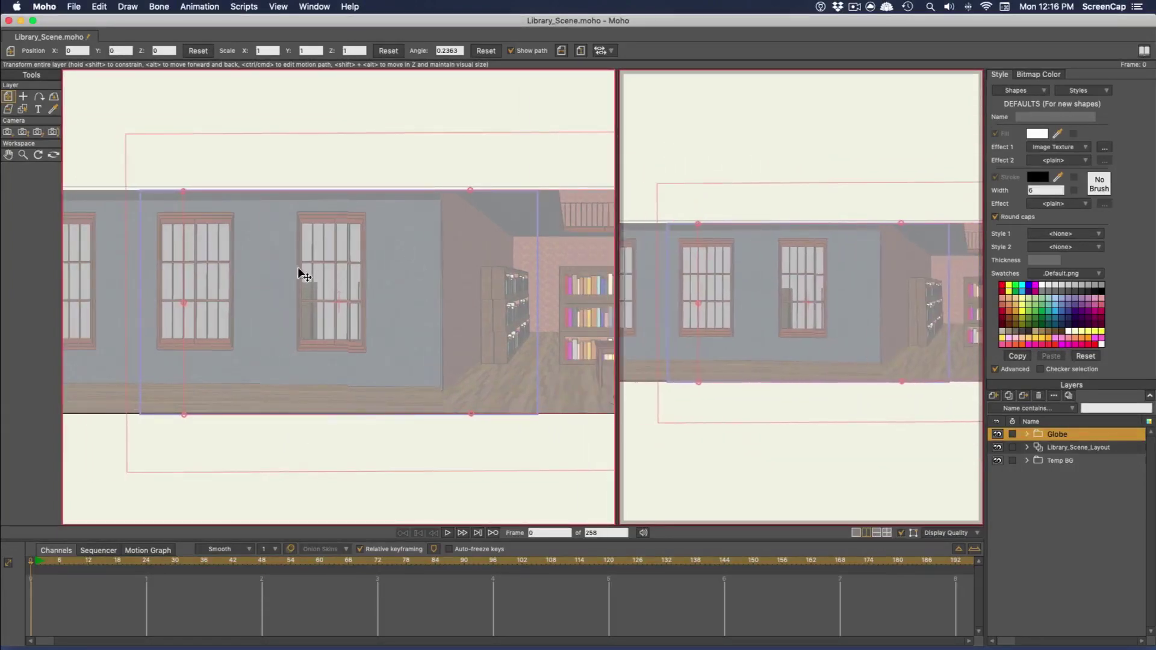
Try bringing the Globe layer forward to about Z 0.57 and back to about Z 0.16, viewing the scene from an orbited angle.
click(54, 156)
drag(236, 290, 479, 278)
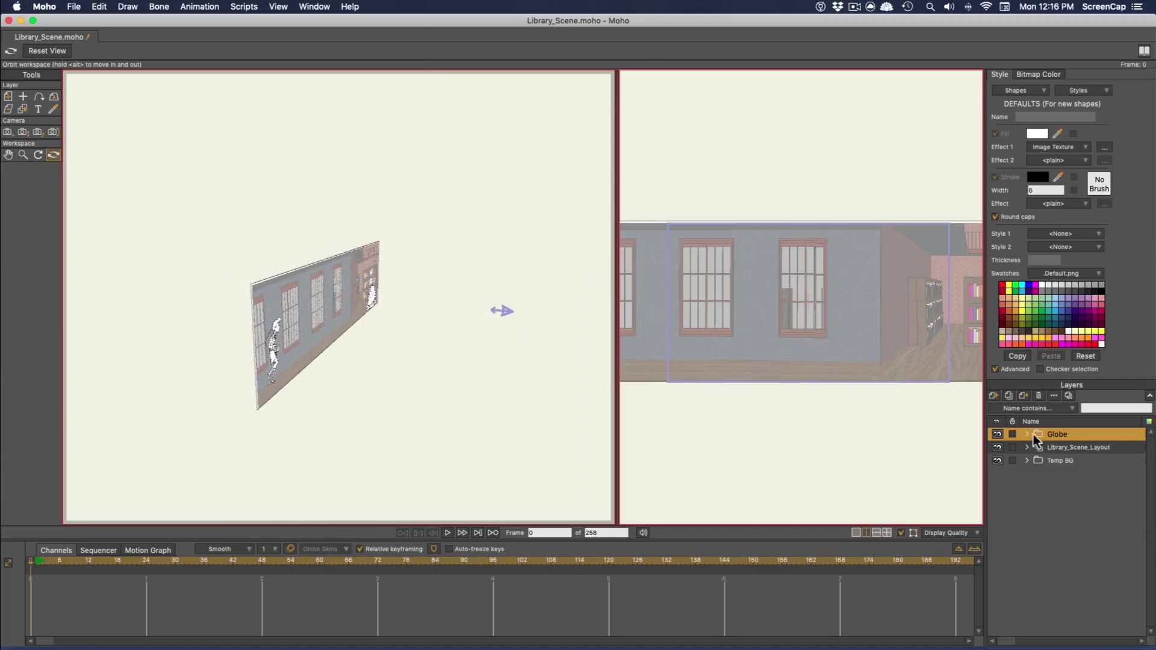
click(7, 98)
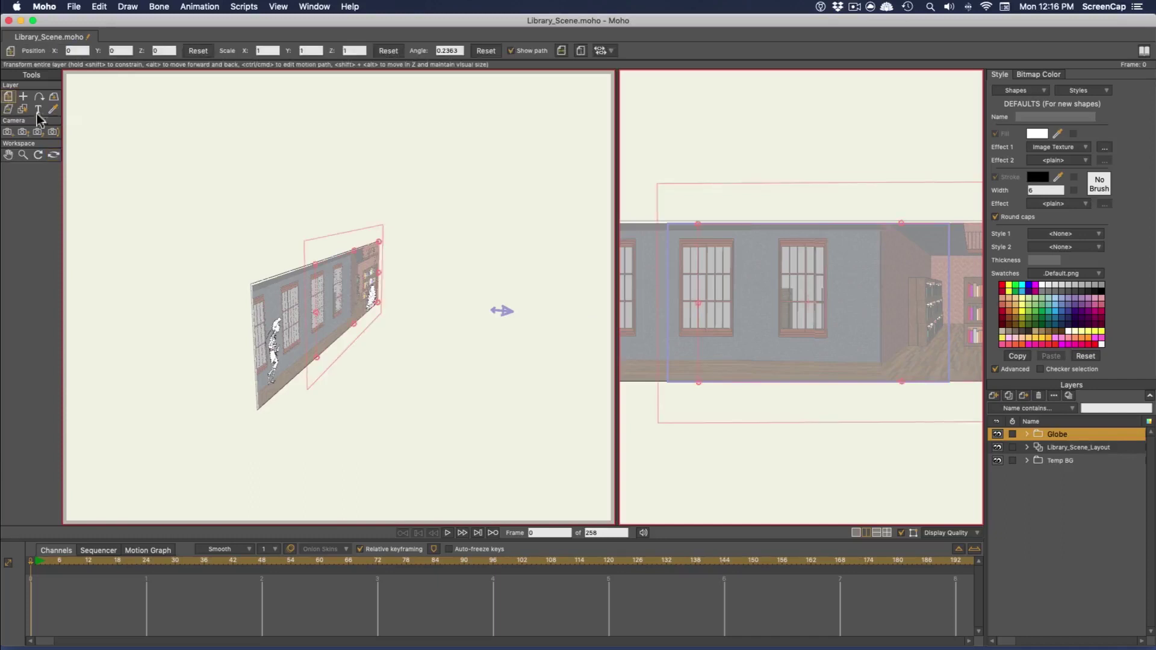
drag(374, 298, 403, 312)
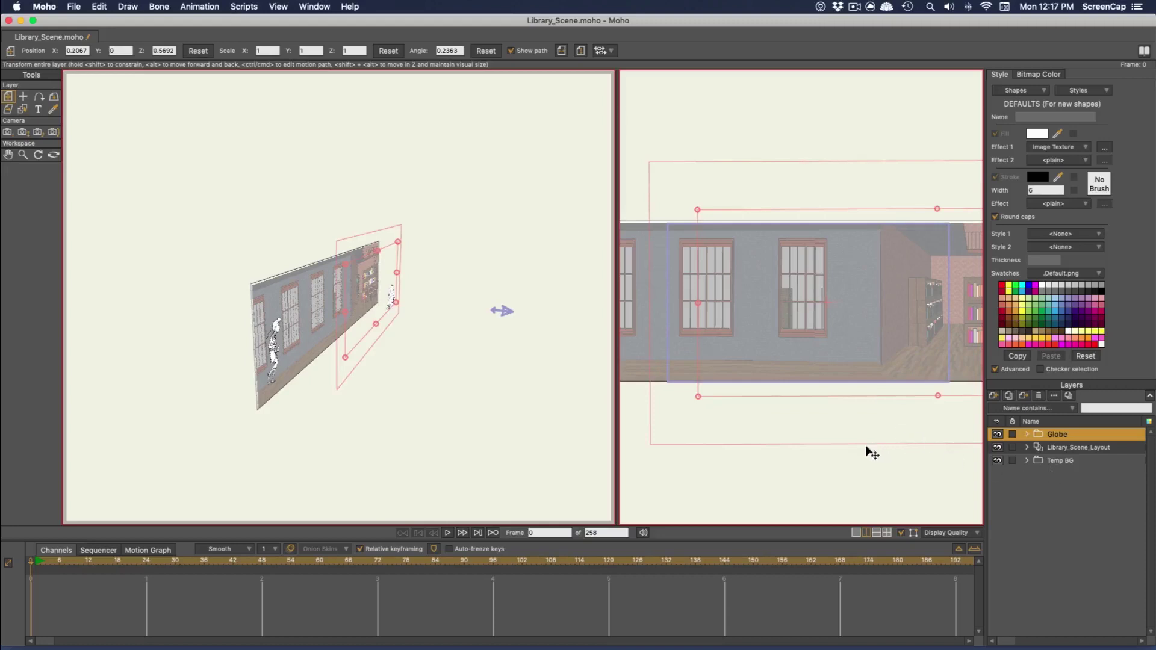
drag(871, 452, 684, 464)
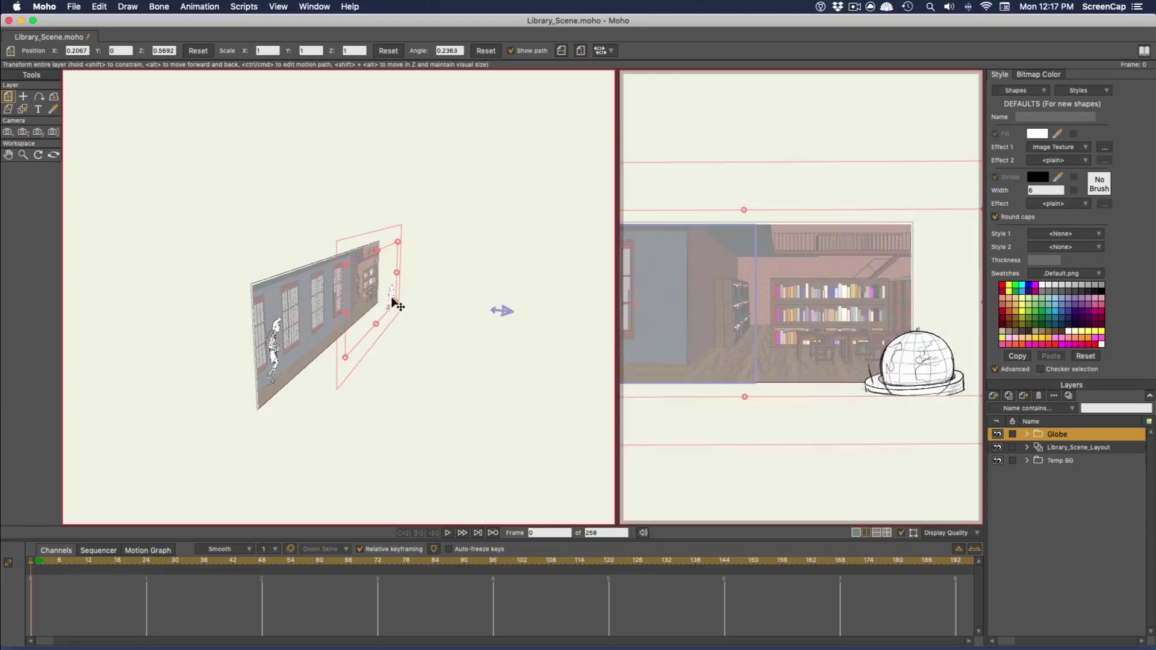
drag(396, 303, 377, 305)
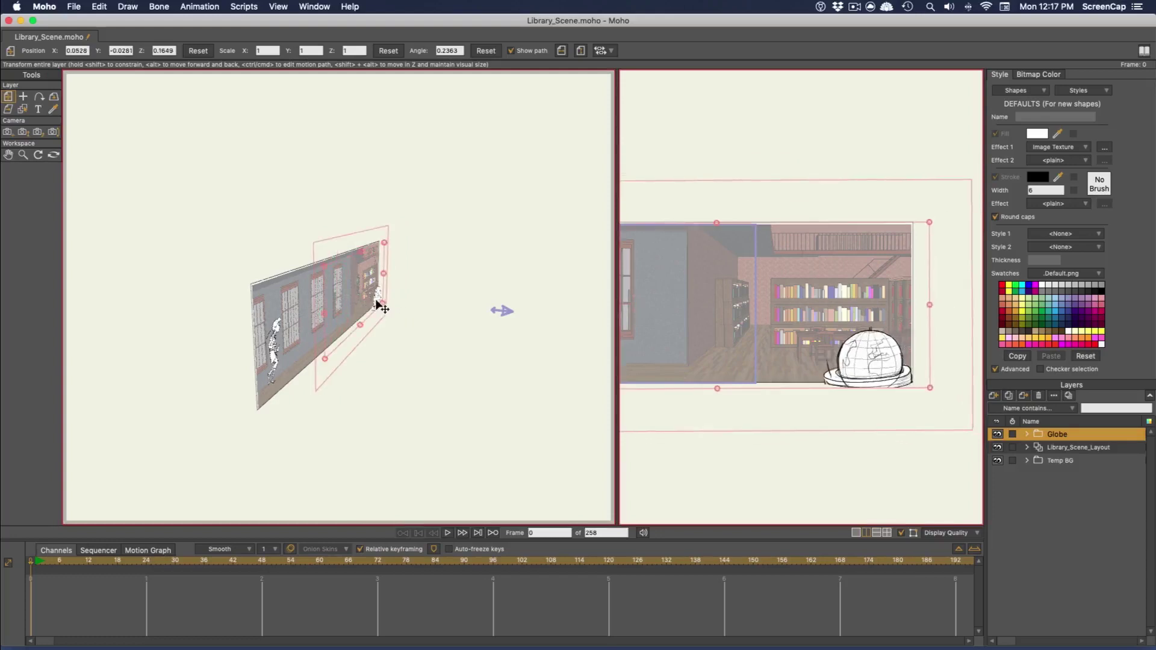
Try pushing the Temp BG layer back in depth to about Z -4.7 and enlarging it.
click(1068, 460)
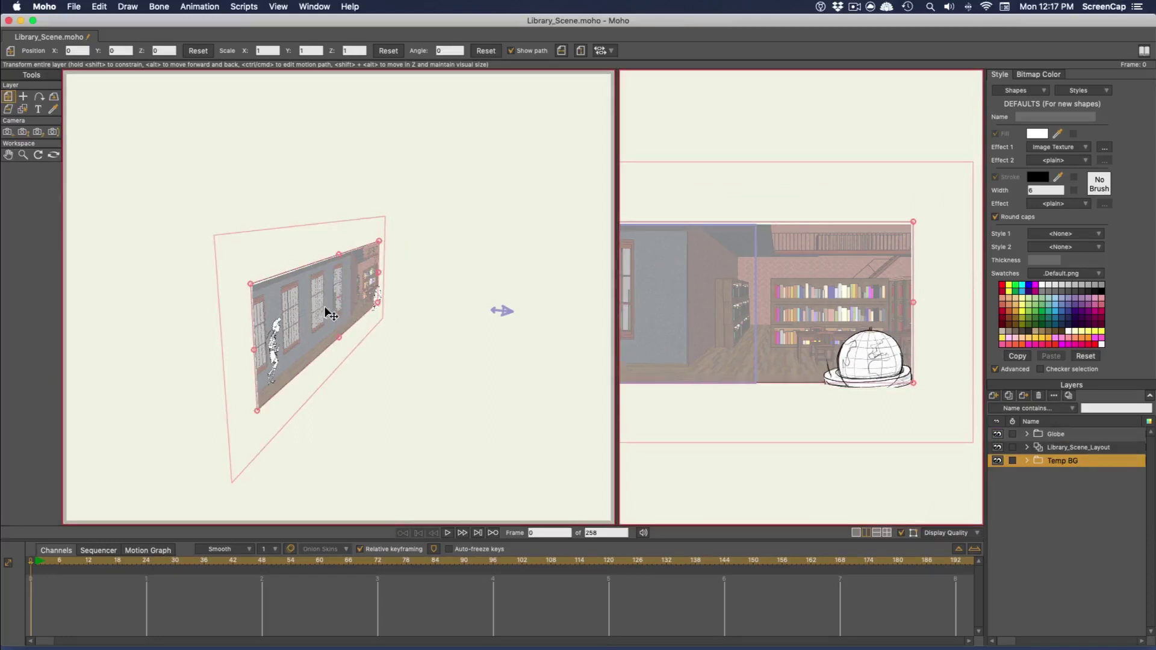
drag(328, 313, 124, 259)
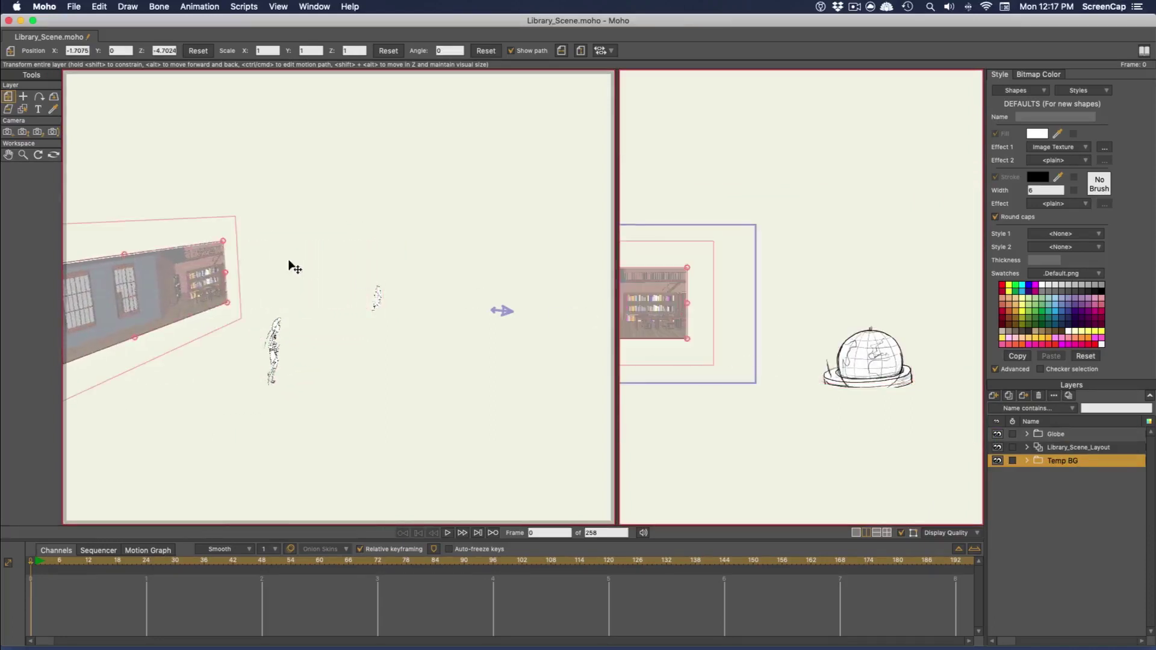
drag(222, 238, 346, 150)
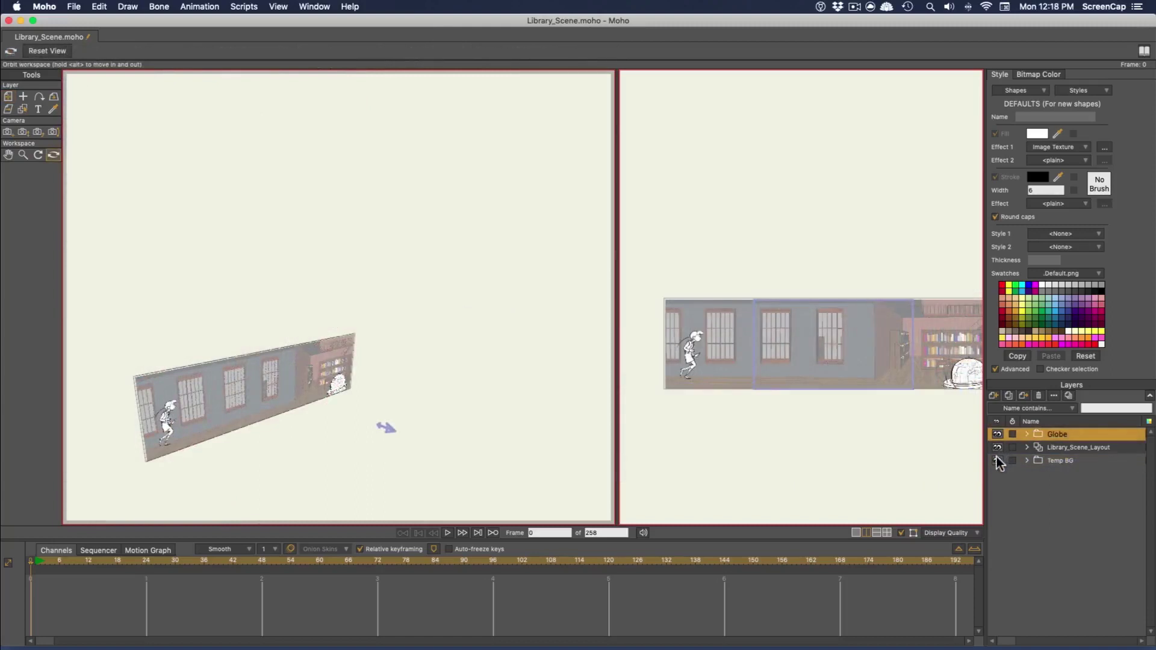
Hide the Temp BG layer and import Large Library(Modded).obj from the 3D Model folder as a 3D object layer with Scale to Moho enabled.
click(998, 460)
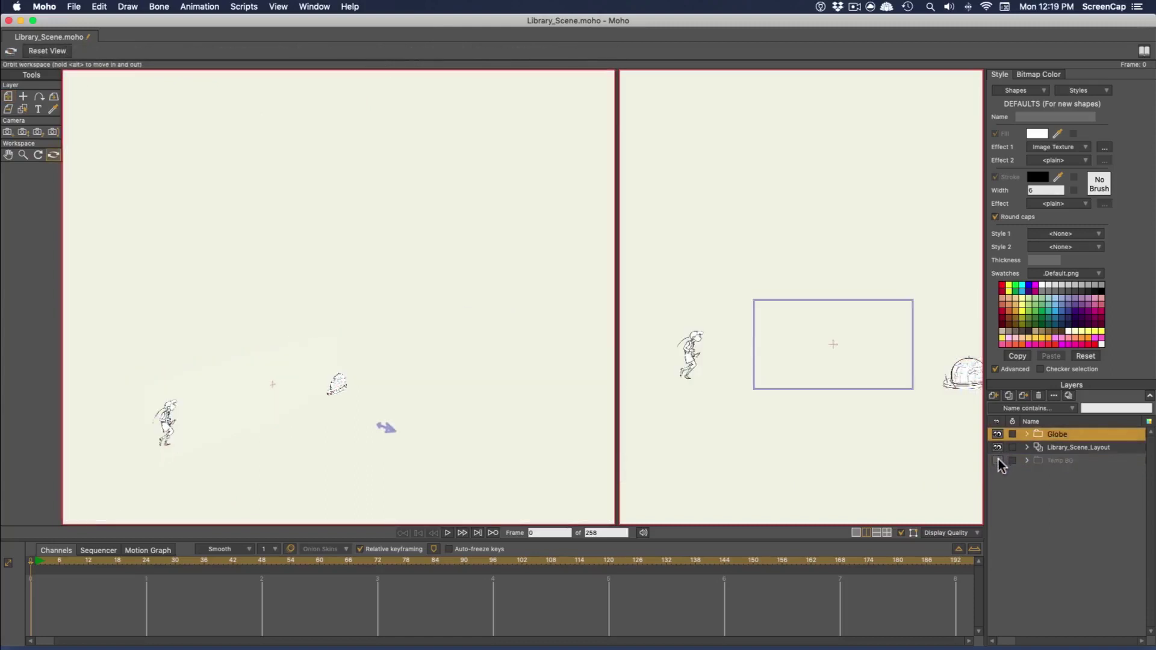
drag(474, 469, 590, 350)
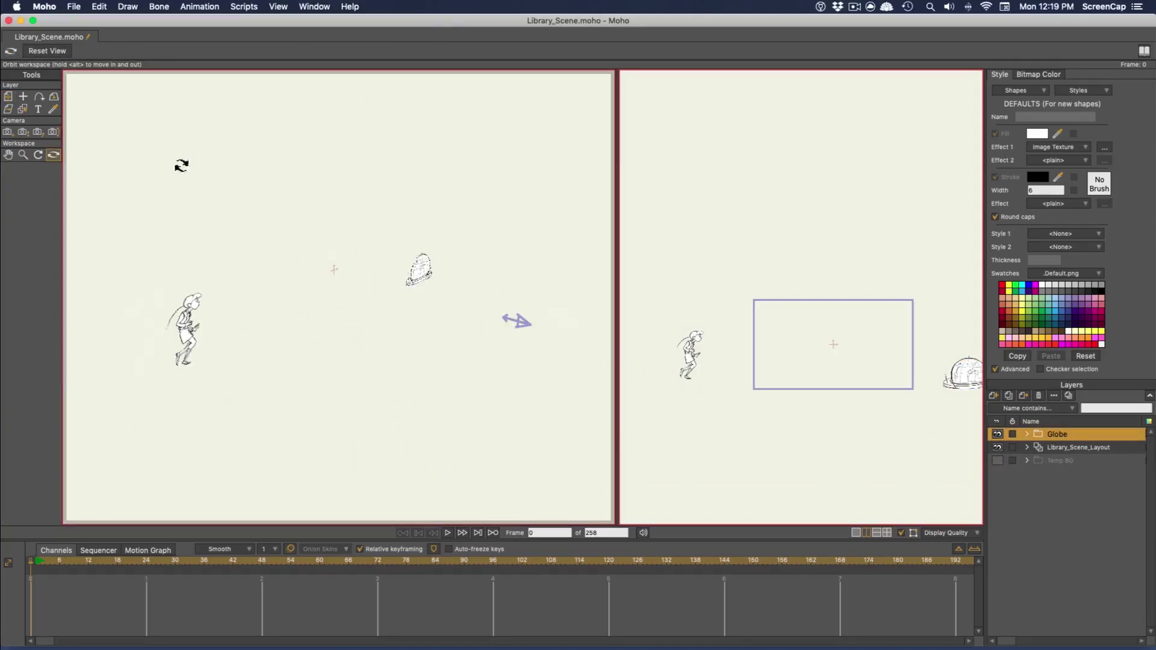
click(74, 7)
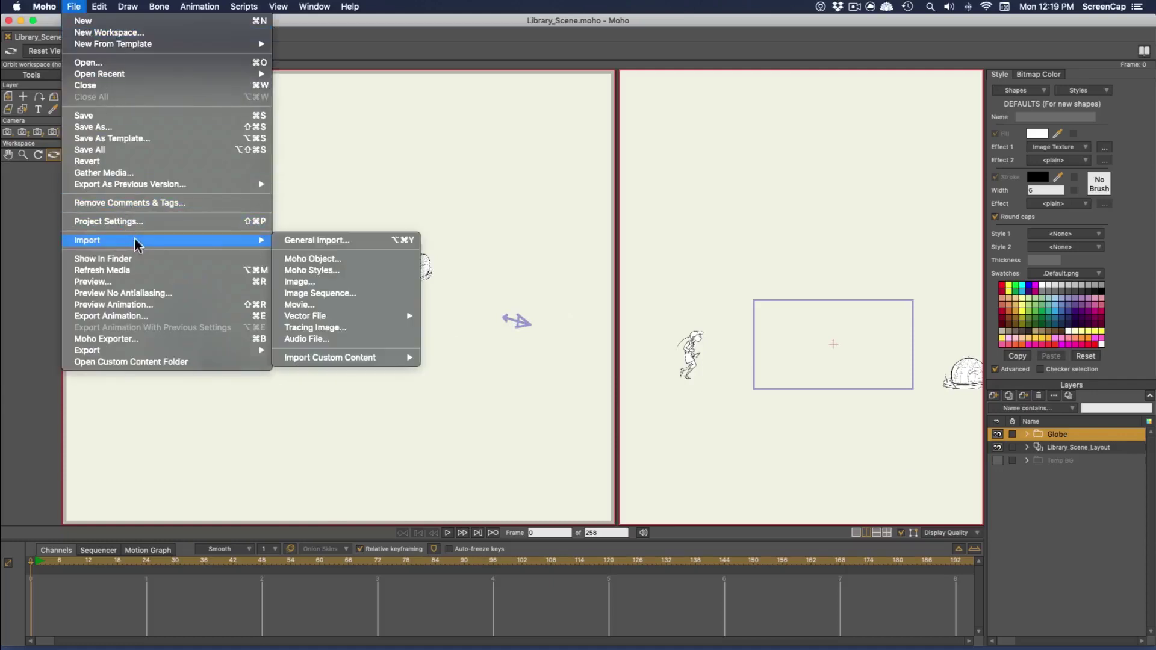
mouse_move(135, 241)
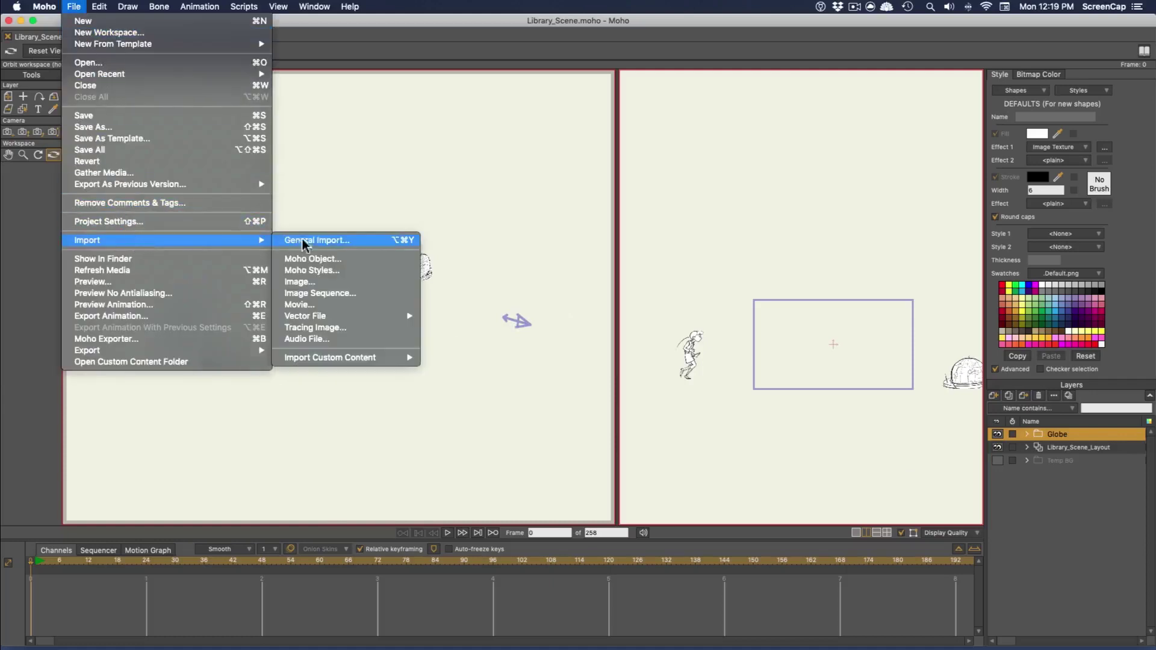
click(358, 240)
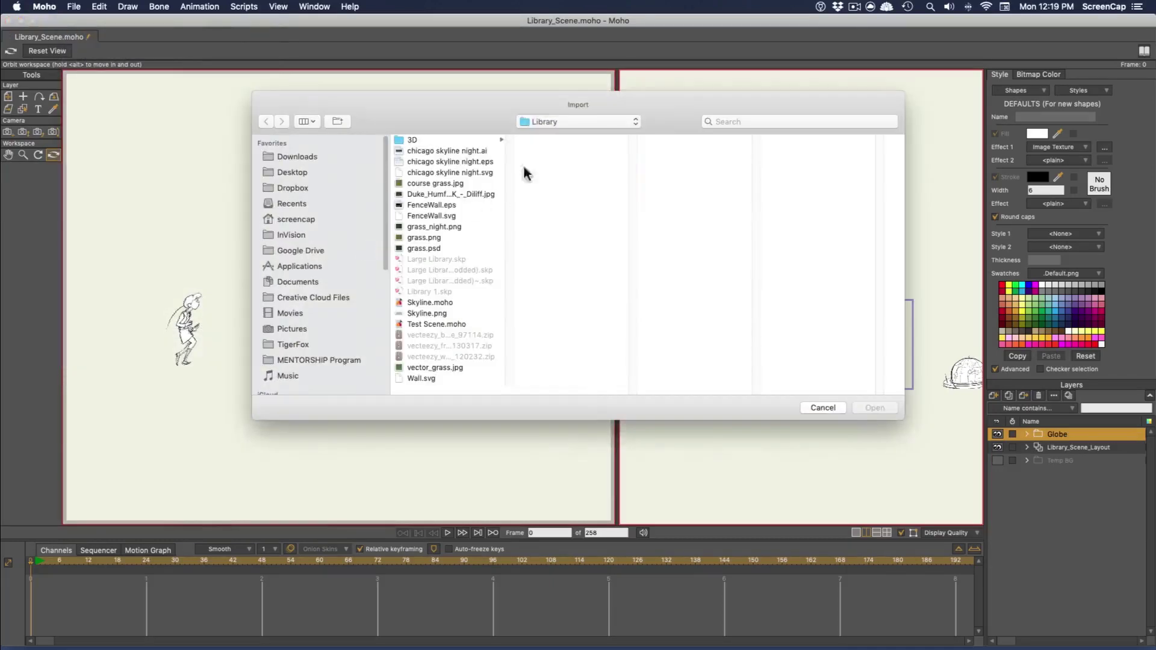
click(551, 123)
click(550, 124)
click(663, 140)
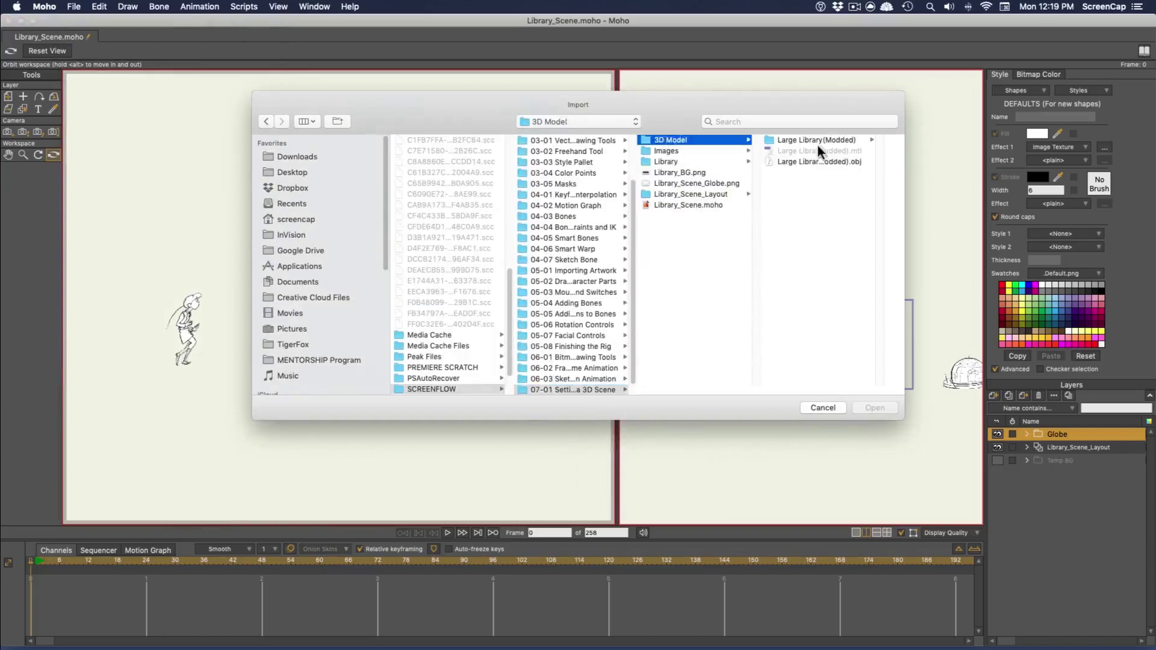
click(807, 161)
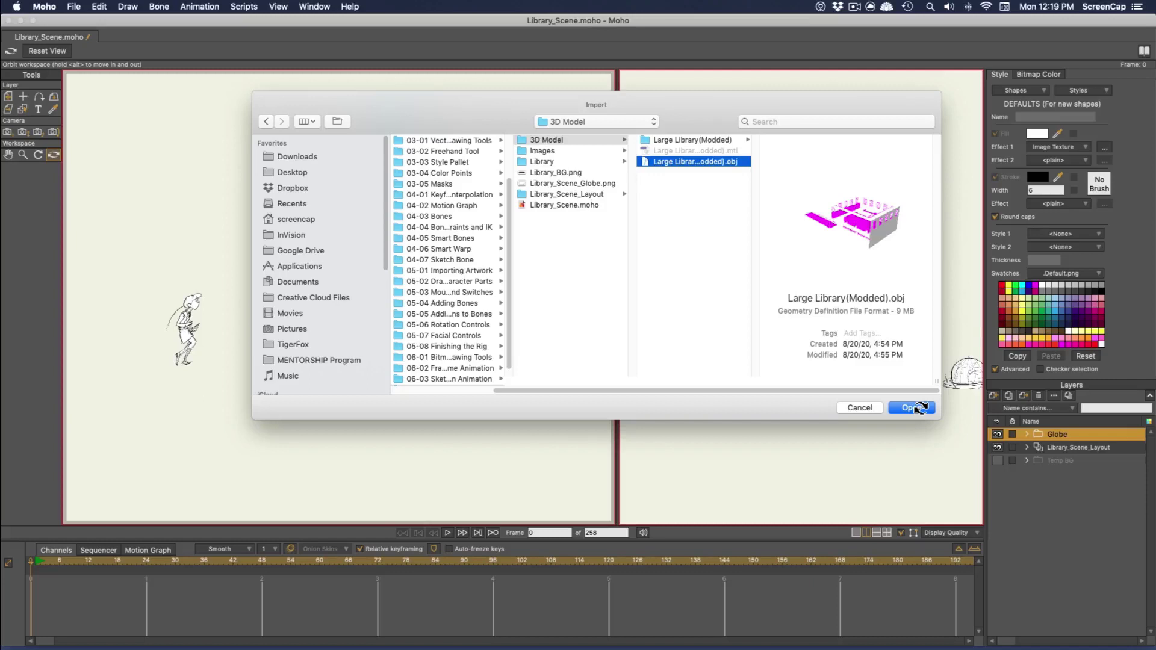
click(912, 408)
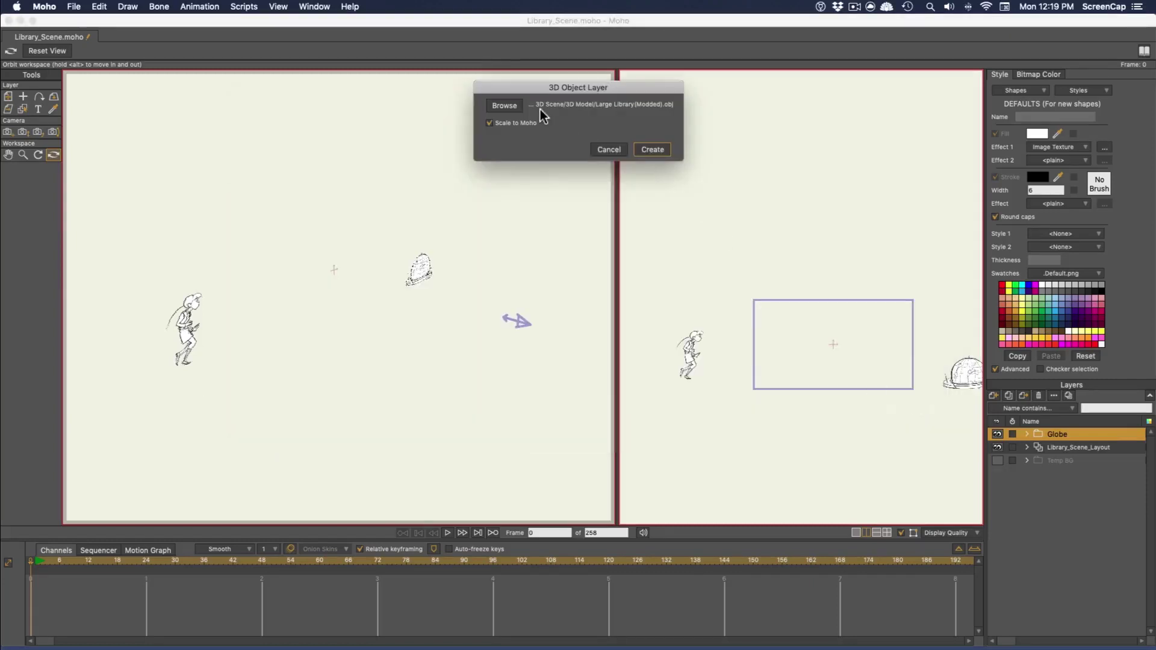
click(652, 149)
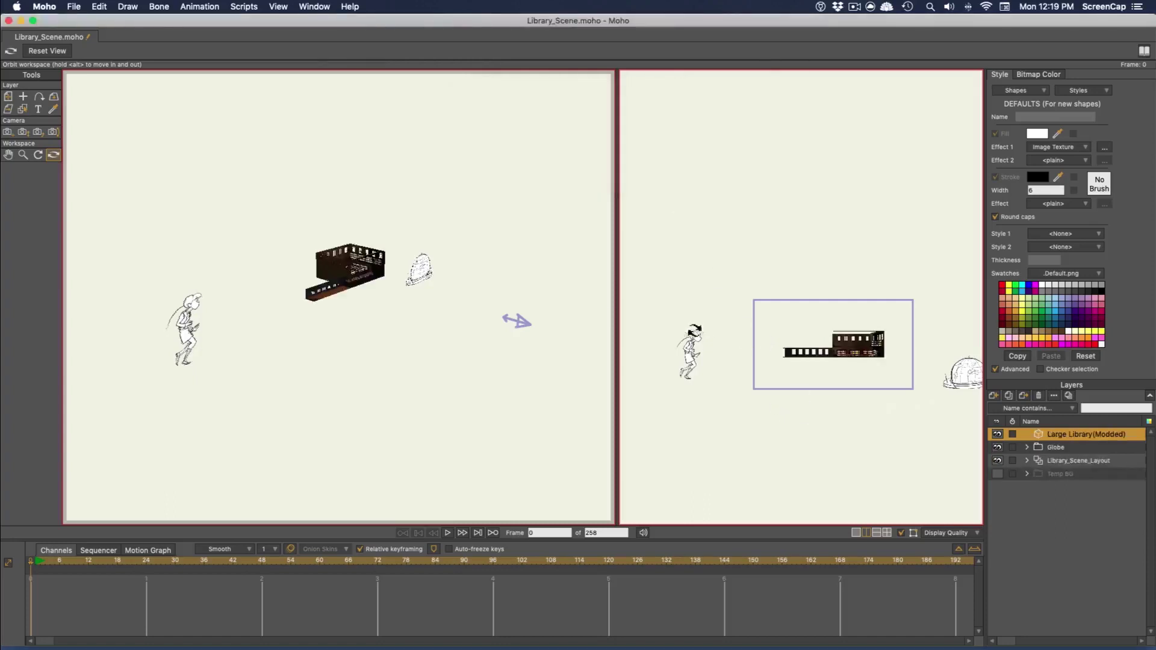
Scale the library model up to about 5.29 on all axes and raise it to about Y 1.0.
drag(310, 399, 319, 385)
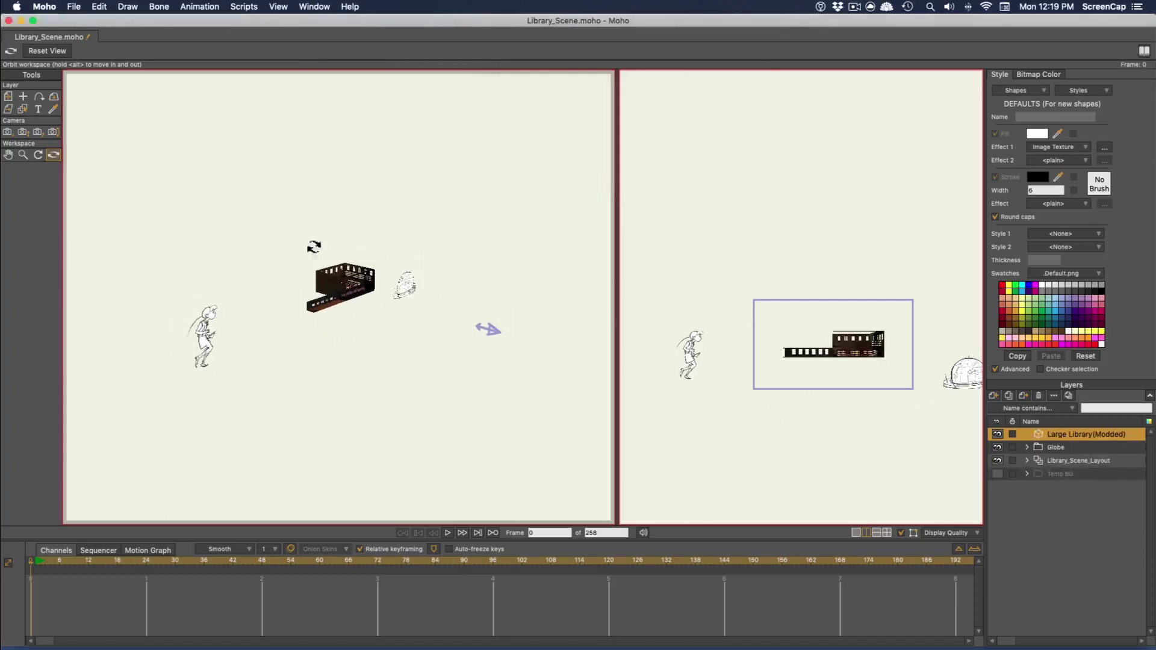
click(8, 96)
drag(361, 288, 119, 392)
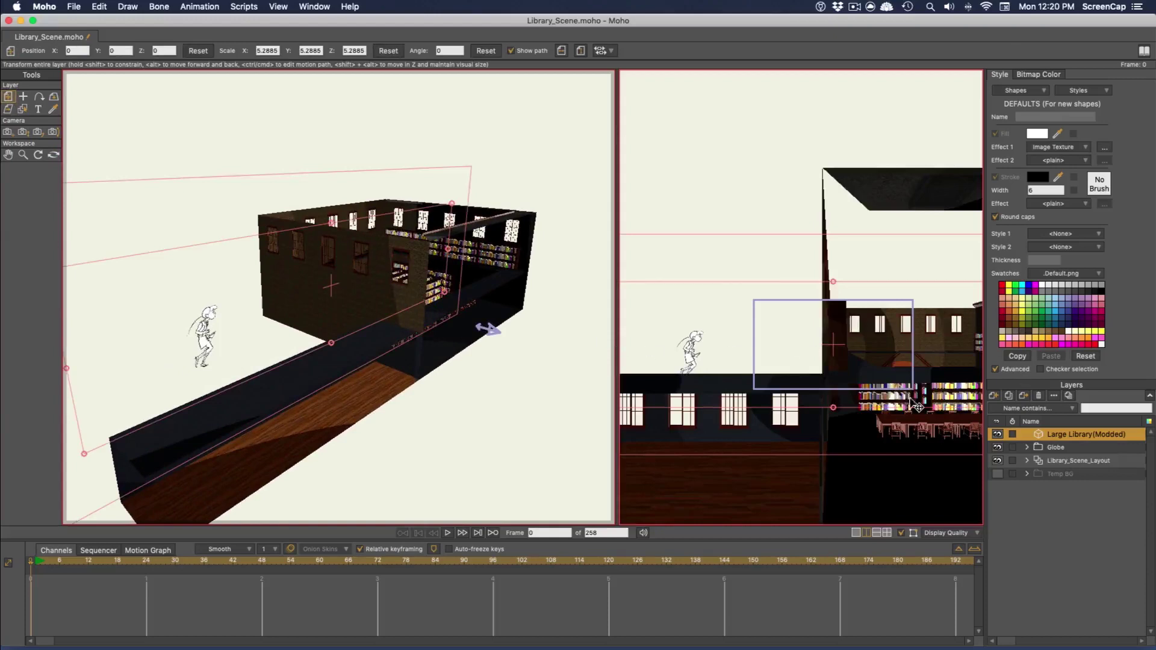
drag(933, 402, 935, 356)
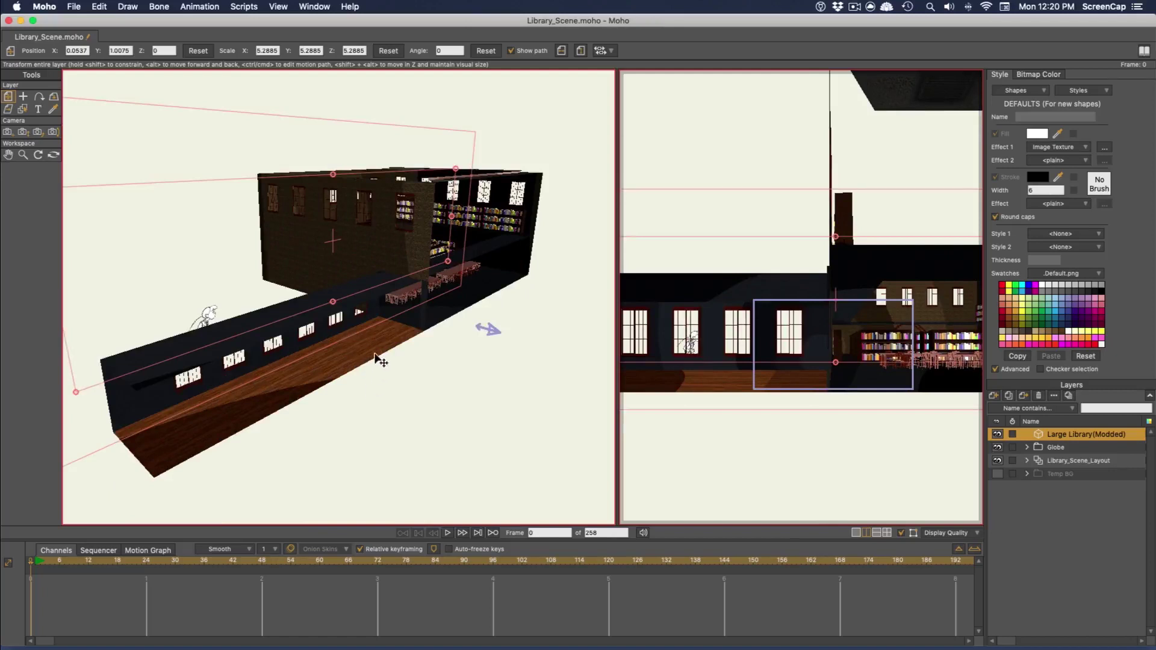
mouse_move(375, 357)
mouse_down()
mouse_move(333, 359)
mouse_move(384, 364)
mouse_up()
Push the library model back in depth to about Z -2.04 and lower it to about Y 0.63.
click(54, 155)
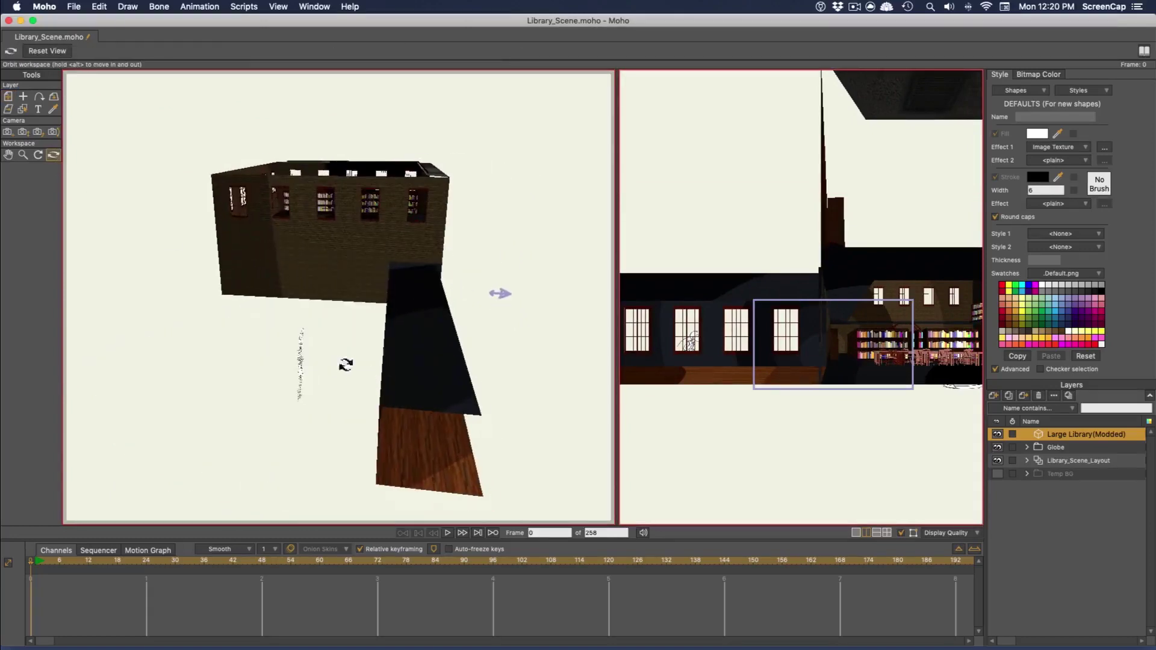
click(8, 96)
drag(343, 258, 402, 415)
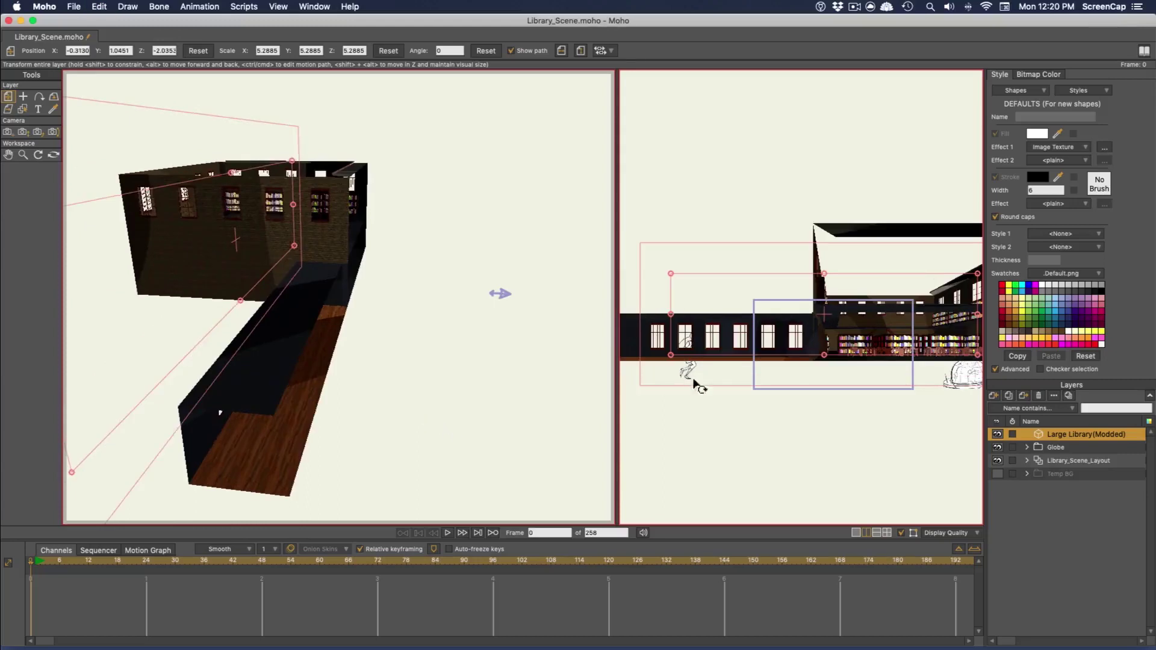
drag(836, 319, 836, 332)
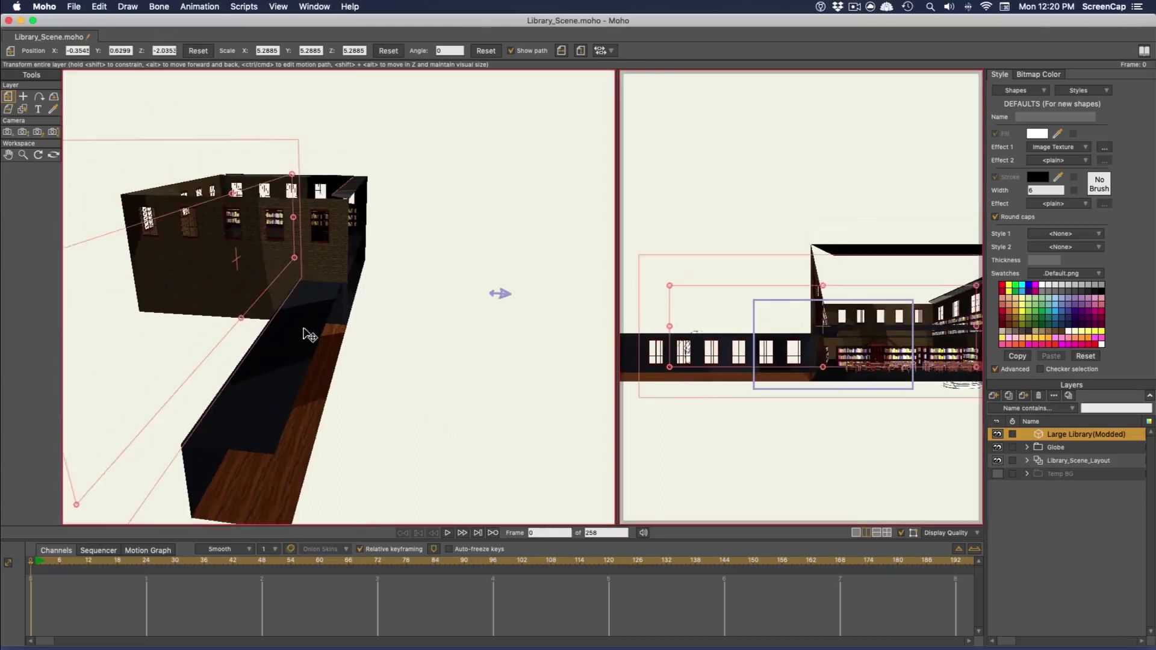
Scale the library model to about 8.18 at X -0.37, Y 1.20, Z -3.48, and place its layer below Temp BG.
drag(293, 175, 314, 149)
drag(271, 280, 532, 350)
scroll(714, 383, up, 5)
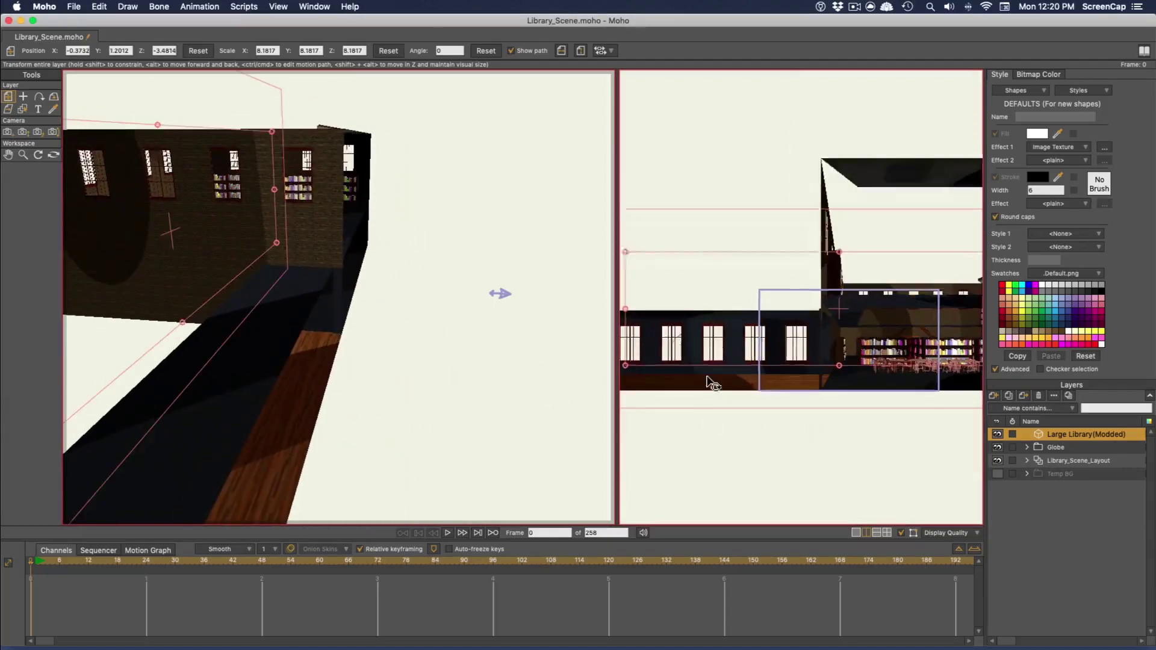
drag(1092, 438, 1091, 482)
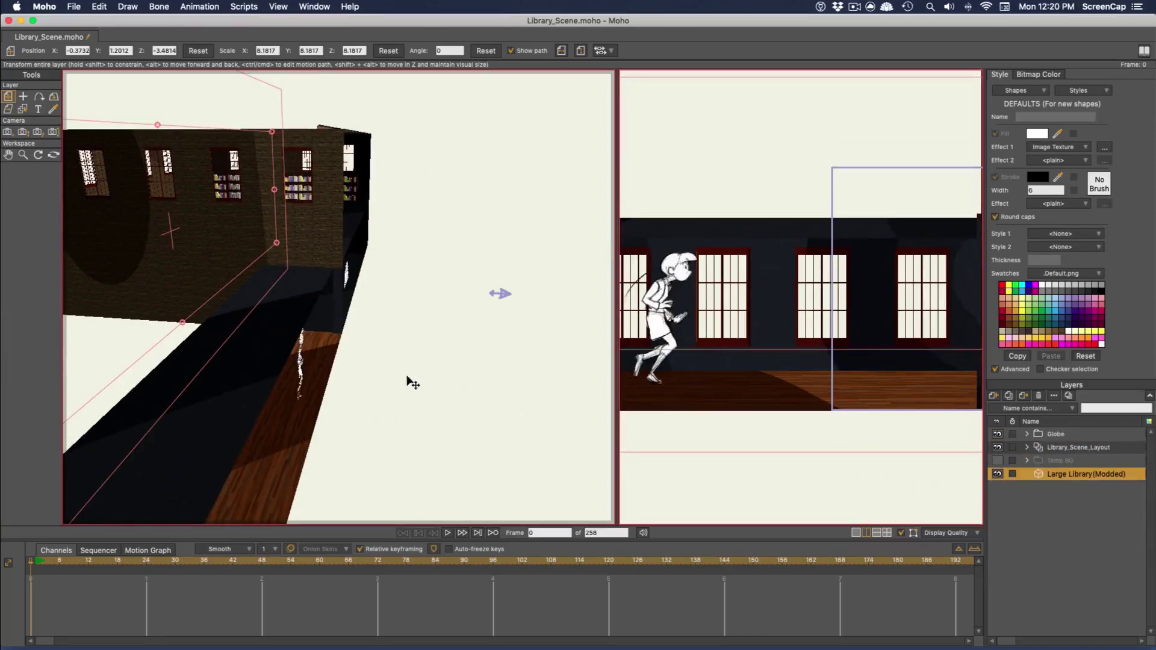
Enable sorting layers by depth and by true distance in the project settings.
click(45, 7)
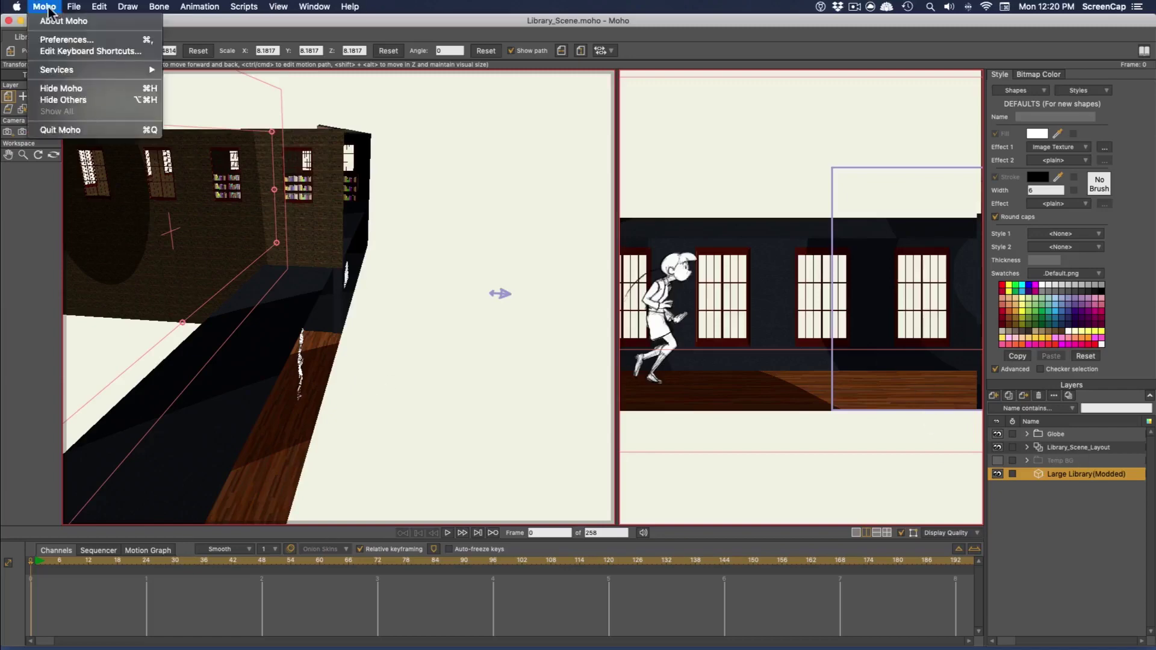
mouse_move(73, 7)
click(113, 222)
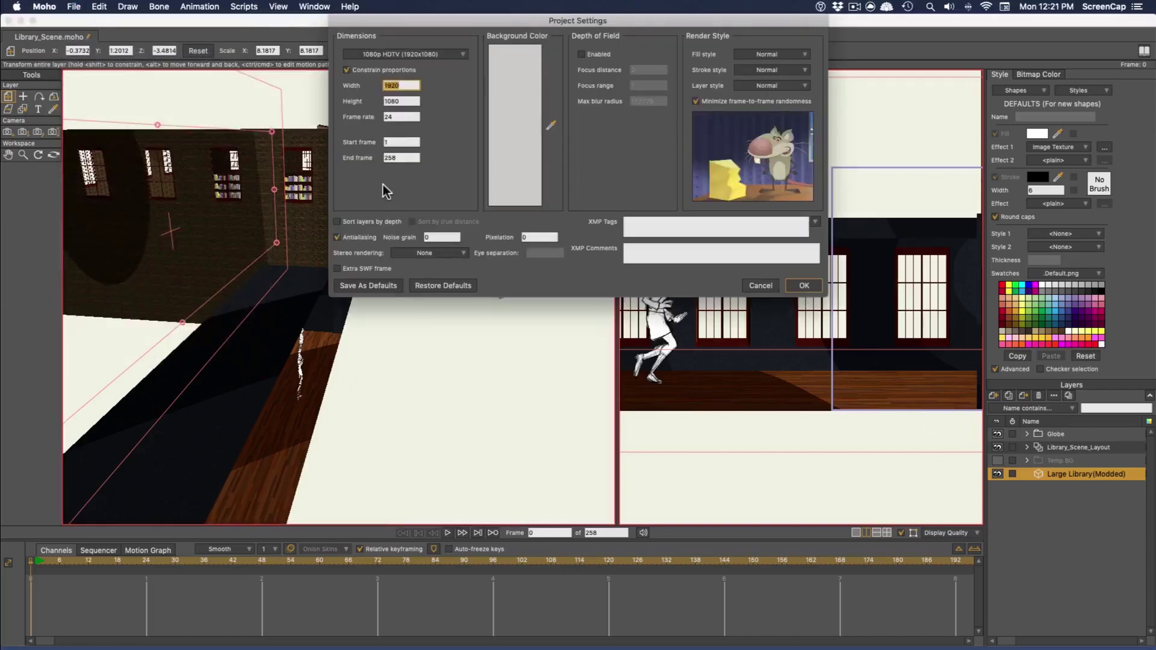
click(349, 222)
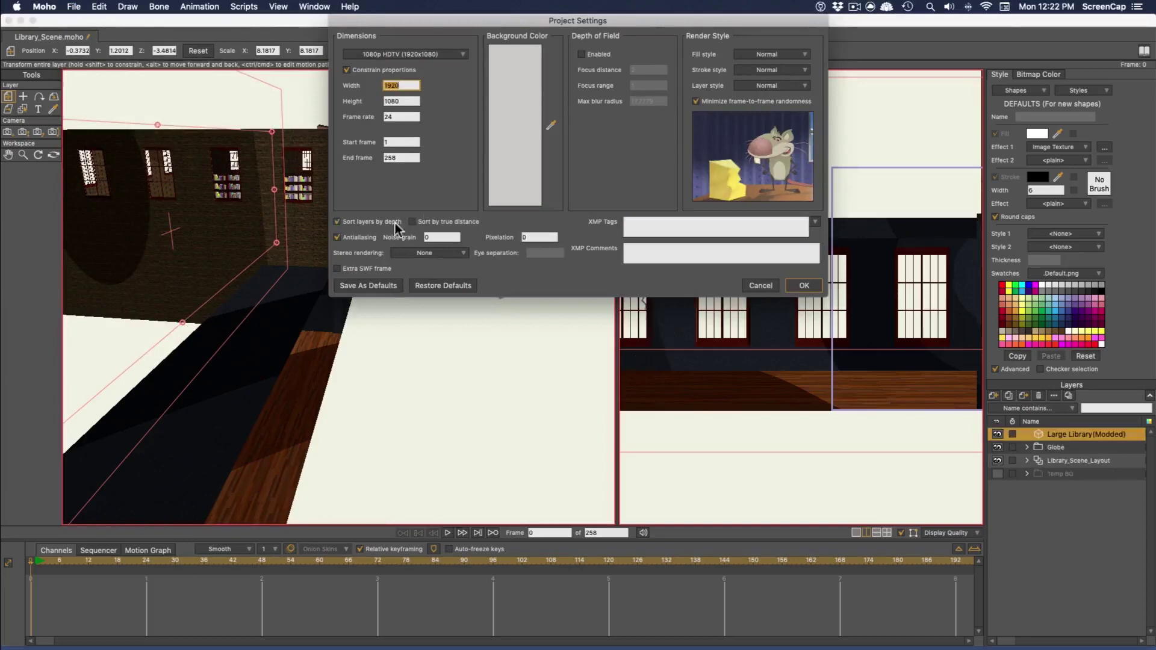
click(413, 222)
click(794, 288)
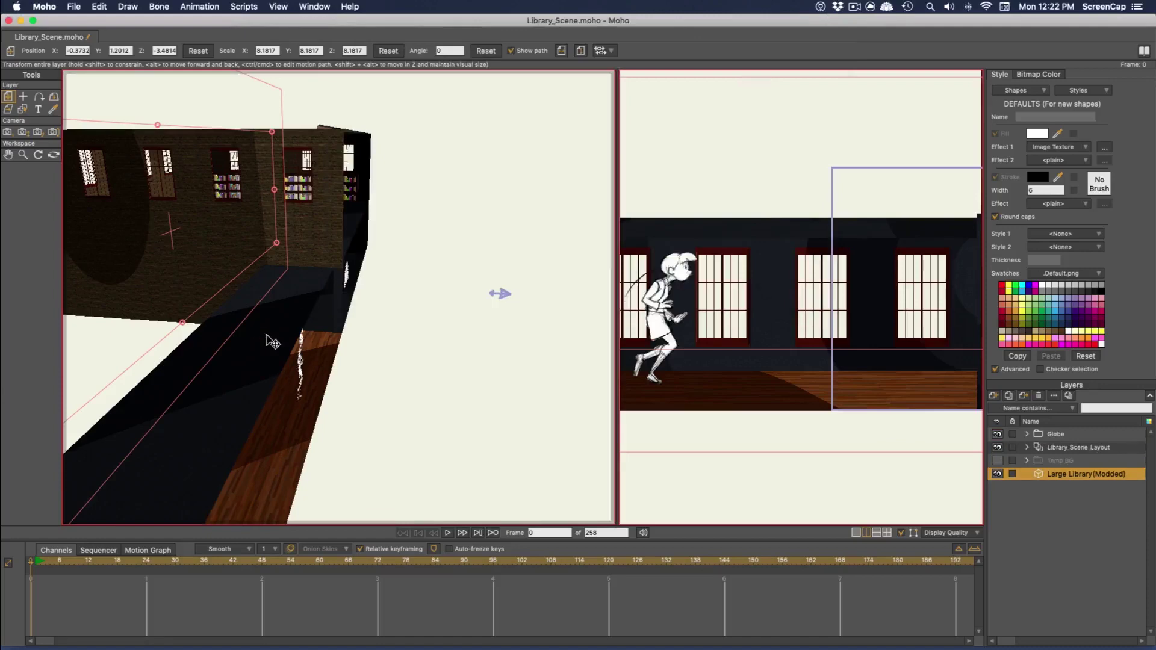
Reposition the library model to about X 2.17, Z -3.12, checking its placement from an orbited angle.
drag(211, 288, 380, 324)
click(54, 155)
drag(332, 416, 395, 255)
key(m)
drag(756, 312, 770, 356)
Show the Temp BG layer again to compare it with the library model.
click(999, 461)
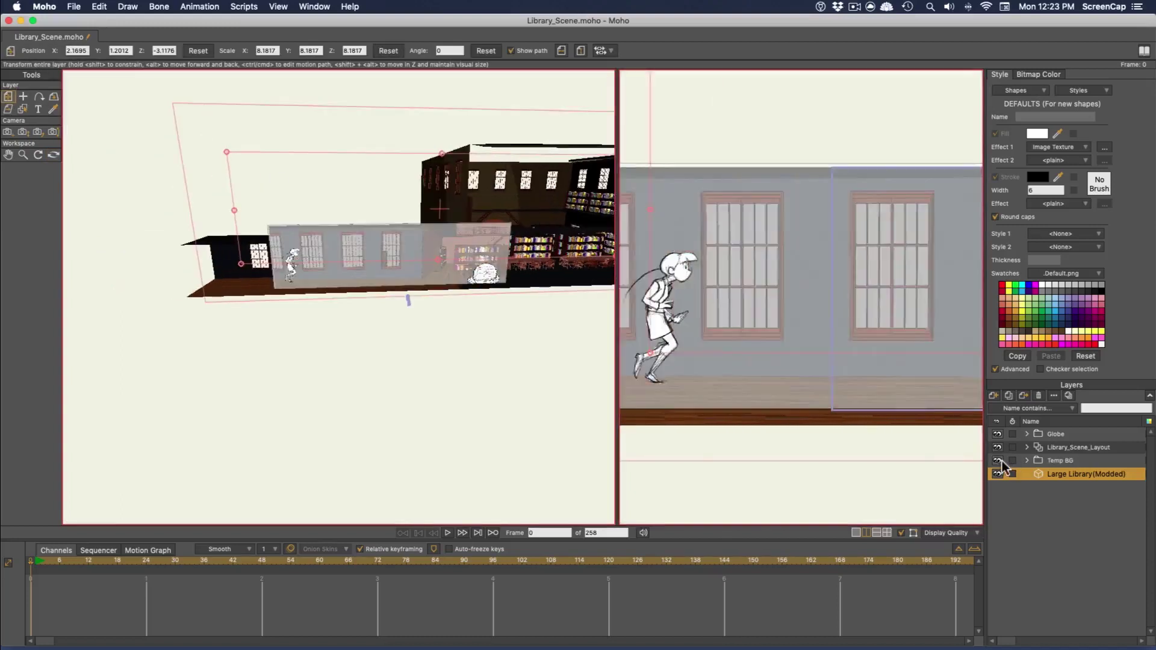
scroll(742, 387, down, 5)
scroll(742, 387, up, 4)
scroll(696, 324, down, 4)
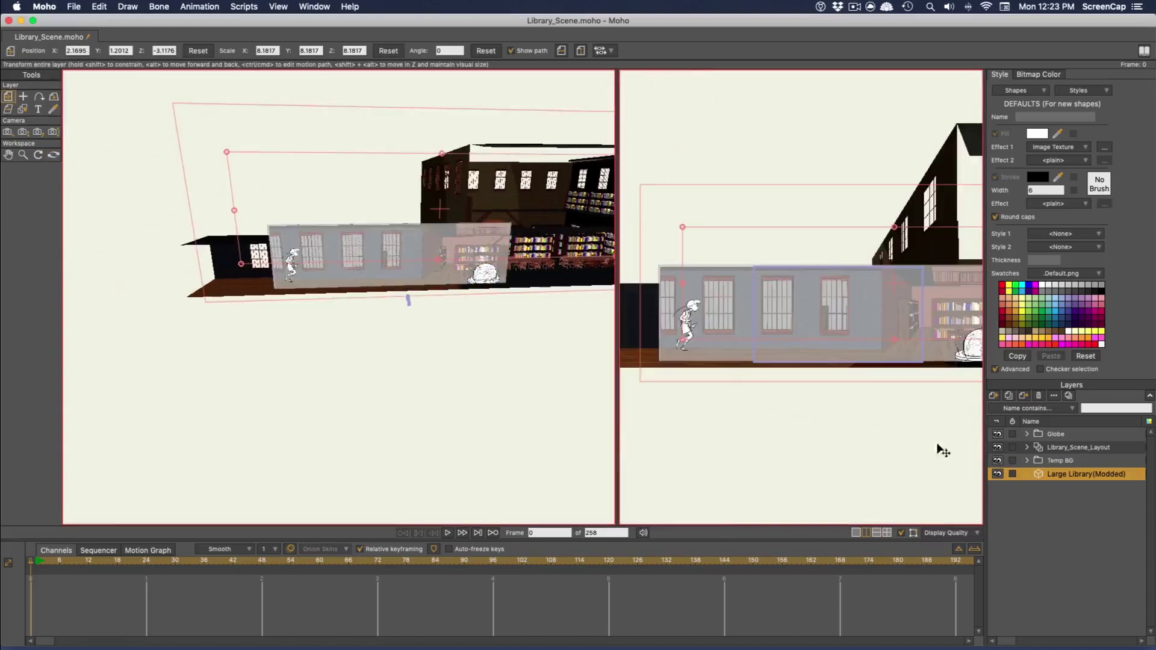
Hide the Temp BG layer and enlarge the library model to fit around the character, checking it from an orbited angle.
click(997, 460)
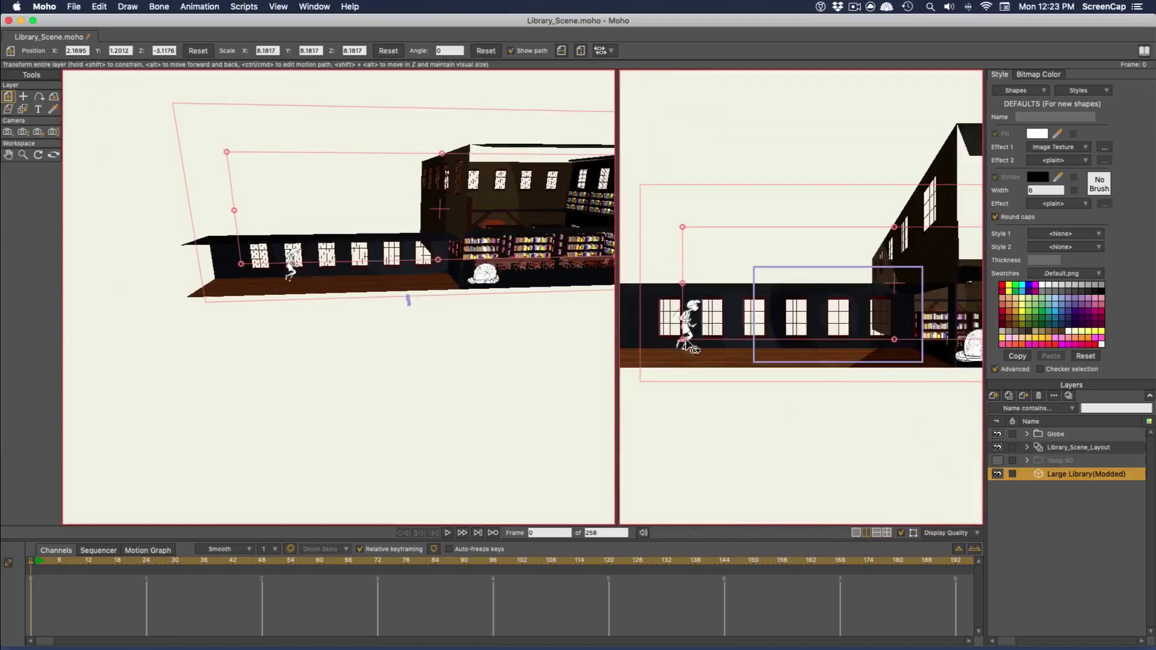
drag(683, 340, 661, 351)
drag(871, 339, 836, 325)
scroll(690, 341, up, 4)
click(53, 155)
drag(211, 289, 393, 235)
Adjust the library model to about X 1.21, Y 1.61, Z -2.63 with scale about 8.88, 9.22, 9.06.
click(8, 96)
click(53, 155)
drag(518, 355, 405, 364)
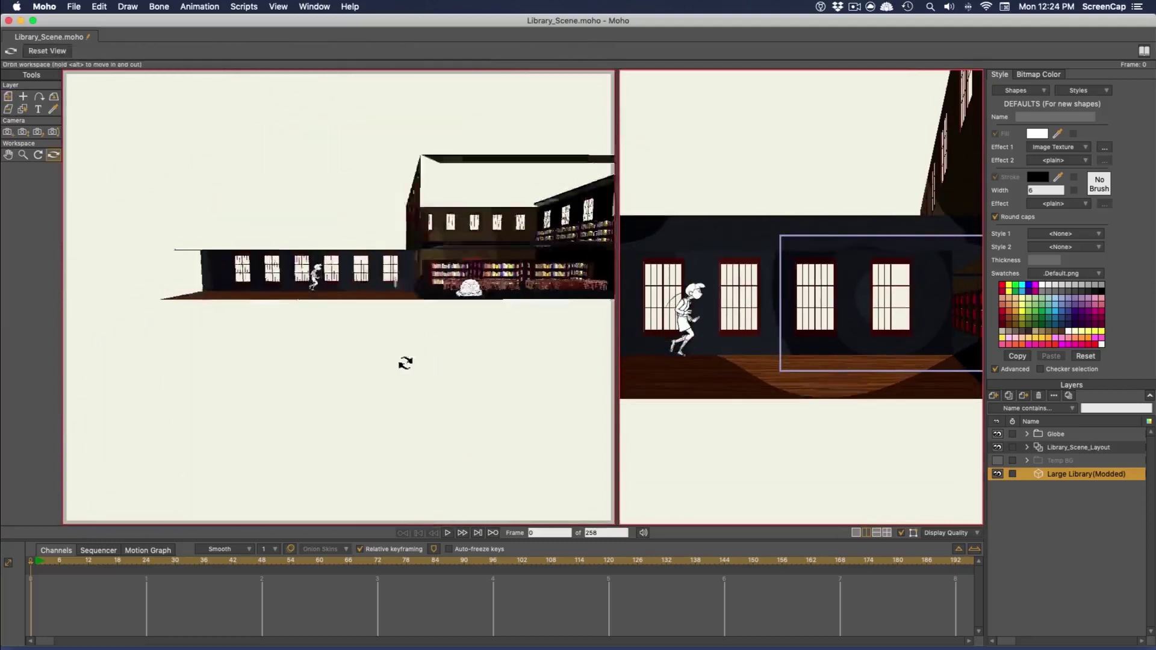
scroll(405, 363, up, 5)
click(9, 97)
drag(937, 343, 939, 337)
drag(38, 561, 30, 599)
drag(426, 317, 441, 317)
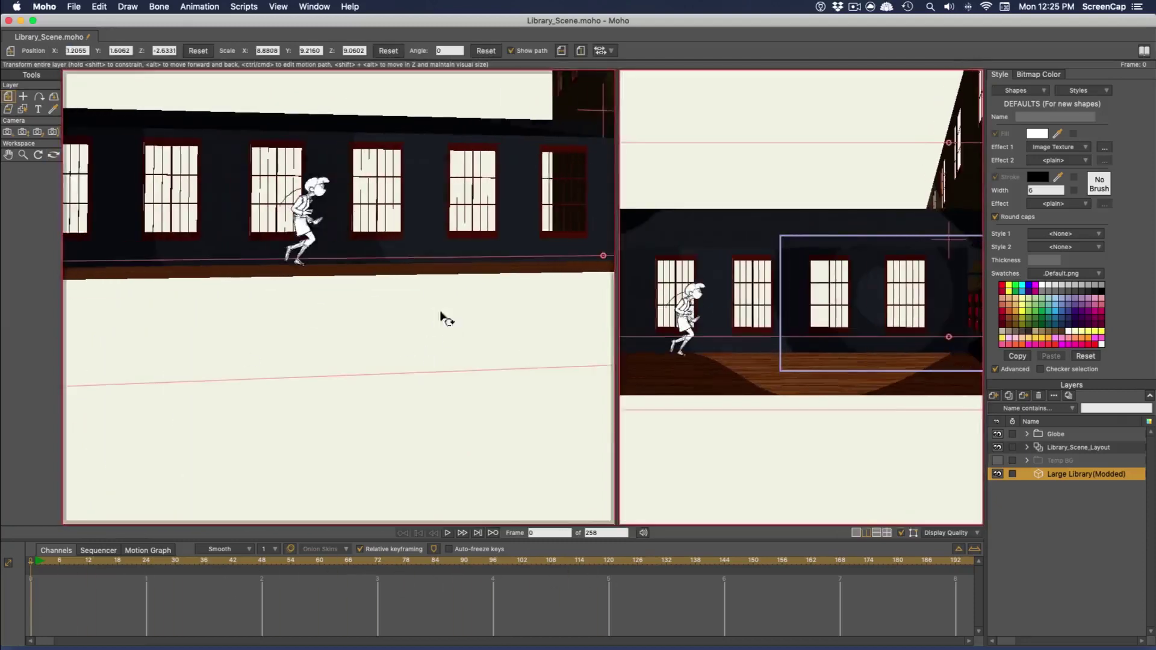
At frame 108, refit the library model to about X 1.08, Y 1.62 with scale about 9.01, 9.35, 9.20.
drag(618, 350, 491, 355)
drag(37, 561, 550, 584)
drag(795, 299, 791, 304)
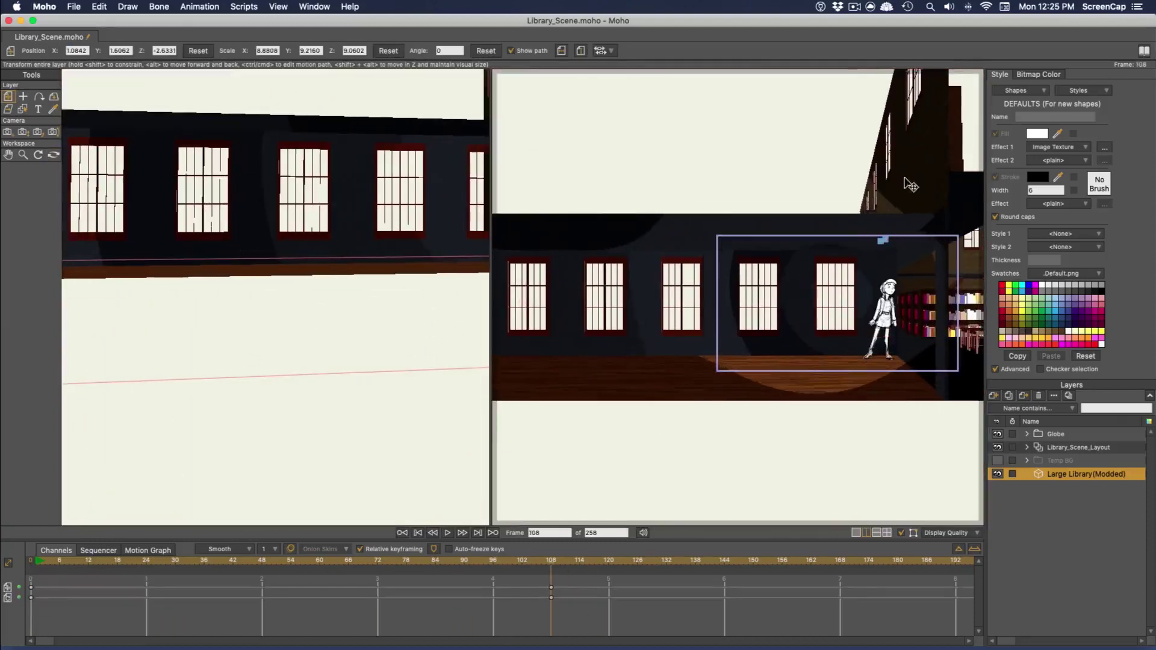
scroll(783, 199, down, 6)
drag(714, 189, 711, 186)
scroll(820, 228, up, 7)
drag(716, 241, 712, 234)
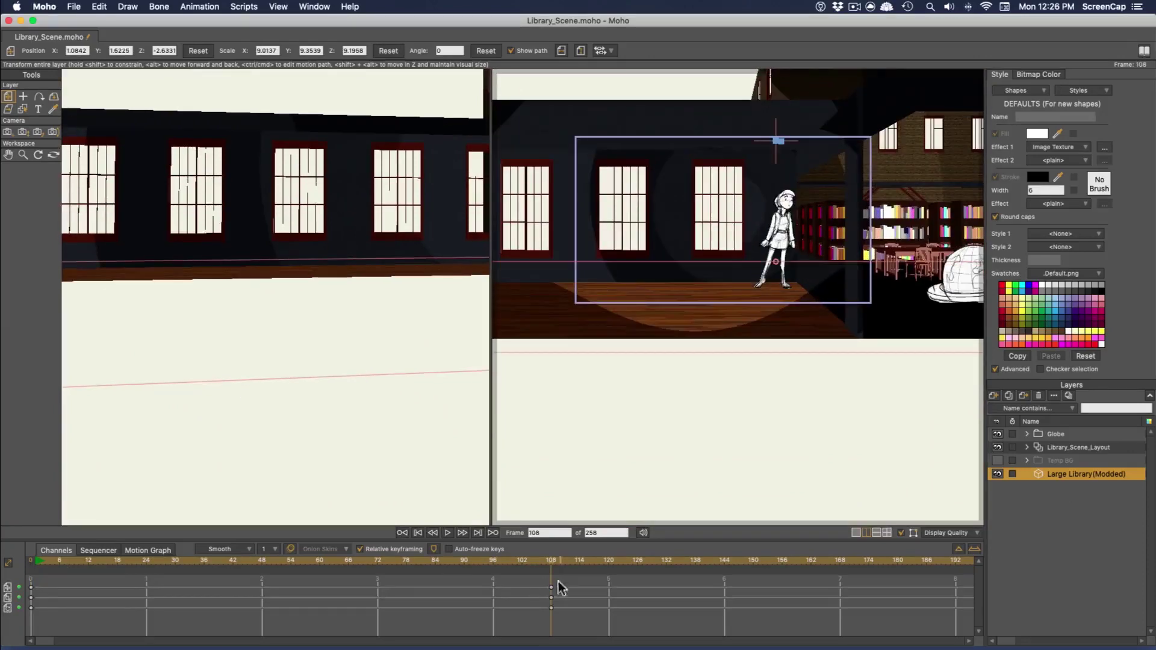
Scrub the animation to check the library placement, return to frame 0, and use a single-view workspace.
click(31, 563)
drag(442, 567, 485, 562)
click(402, 533)
scroll(499, 421, up, 2)
click(856, 533)
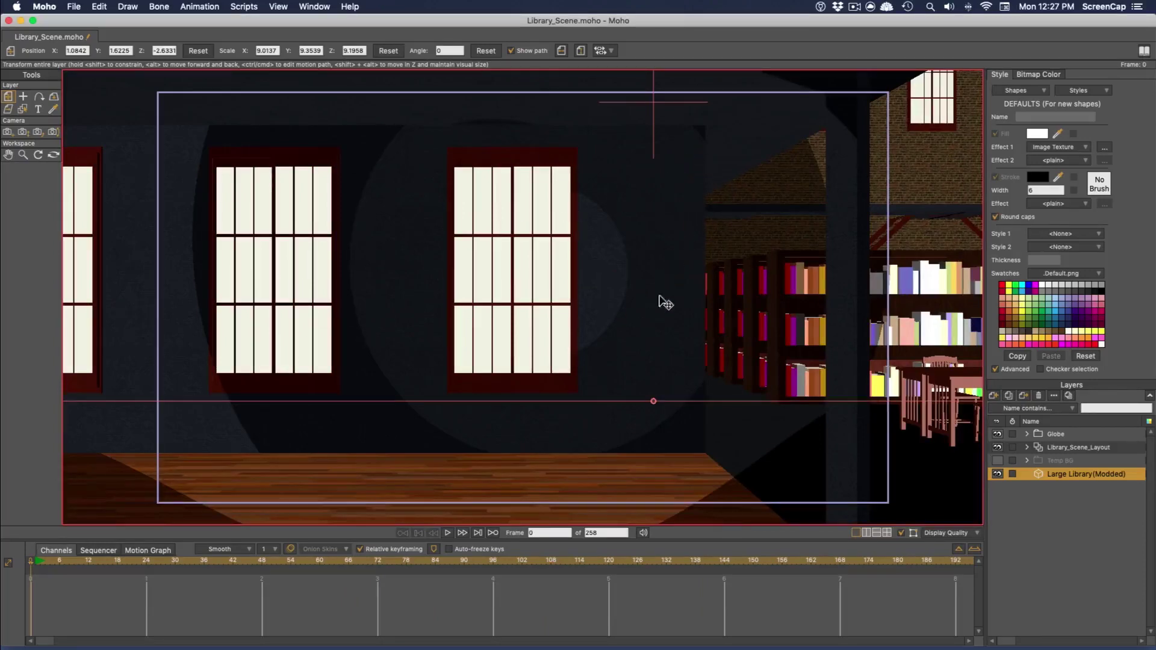
scroll(645, 310, down, 2)
scroll(644, 309, down, 1)
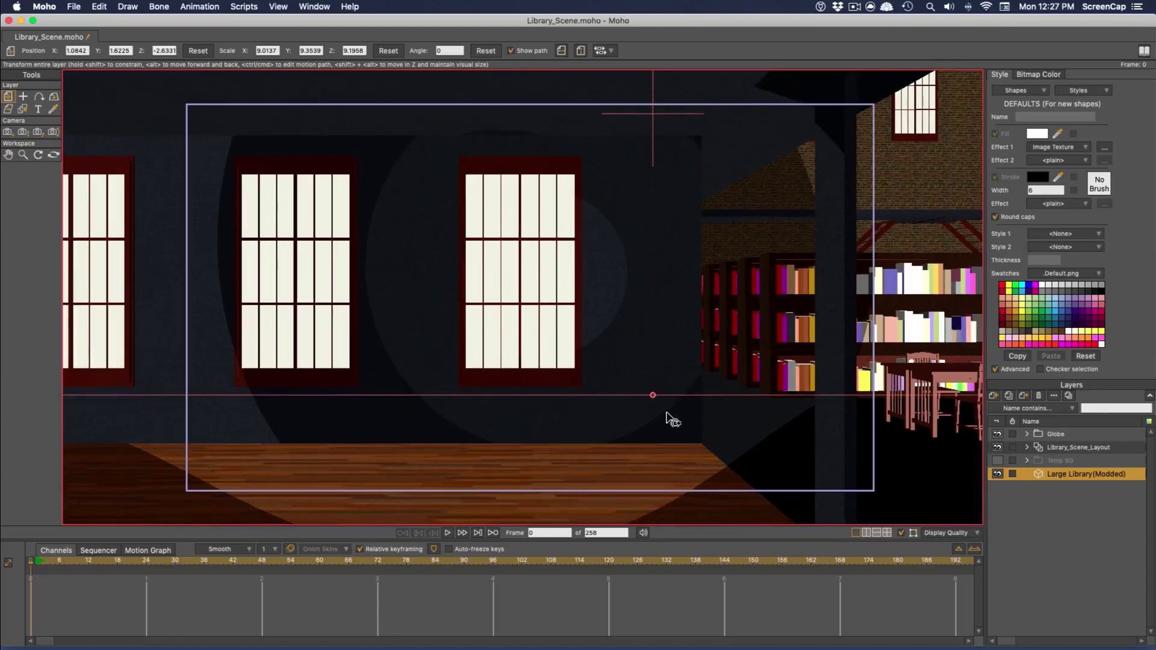
Set the scene light to about latitude 24.62, longitude -7.02, with intensity 76% and distance 56%.
click(313, 7)
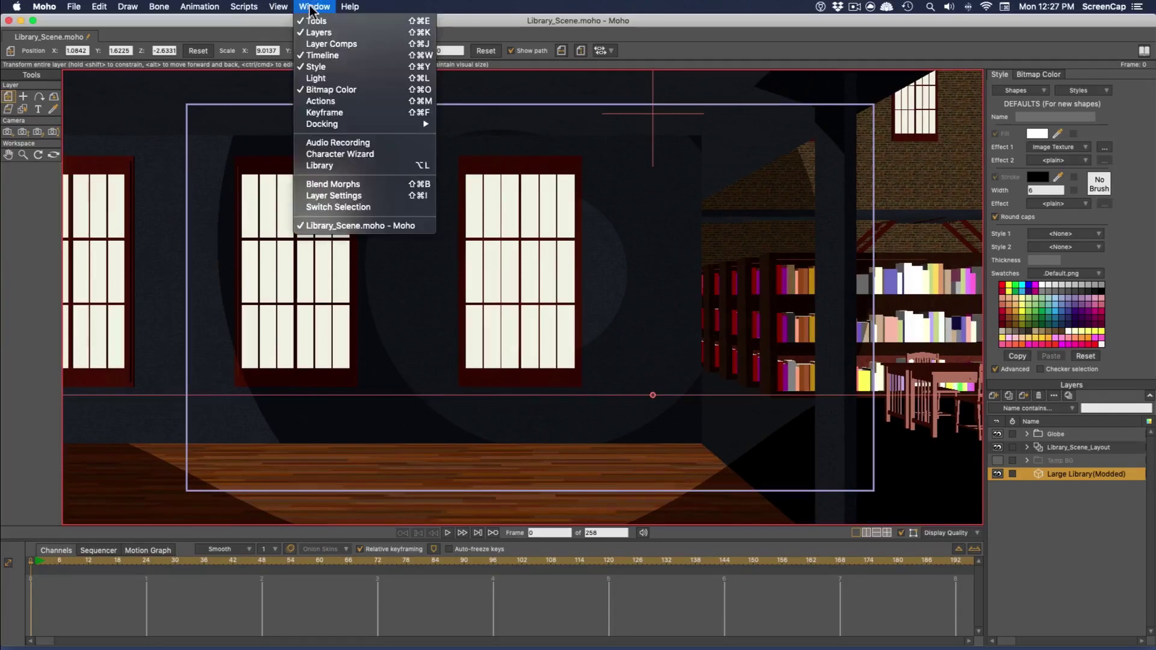
click(323, 81)
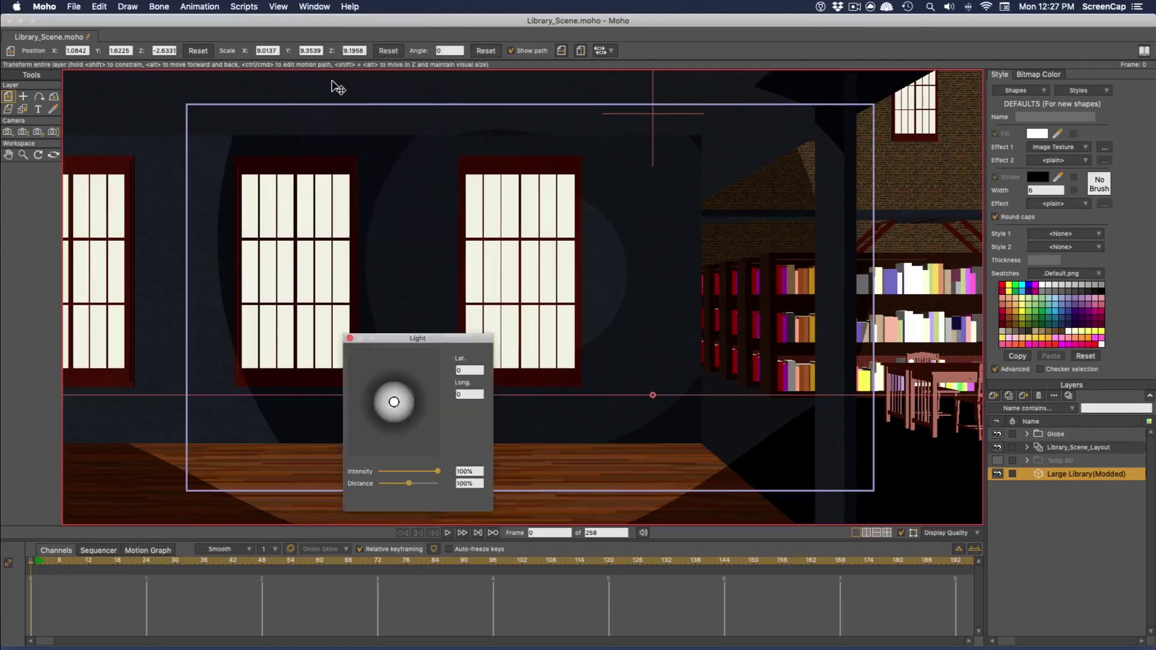
drag(420, 337, 753, 318)
mouse_move(730, 378)
mouse_down()
mouse_move(737, 365)
mouse_move(696, 358)
mouse_move(726, 363)
mouse_up()
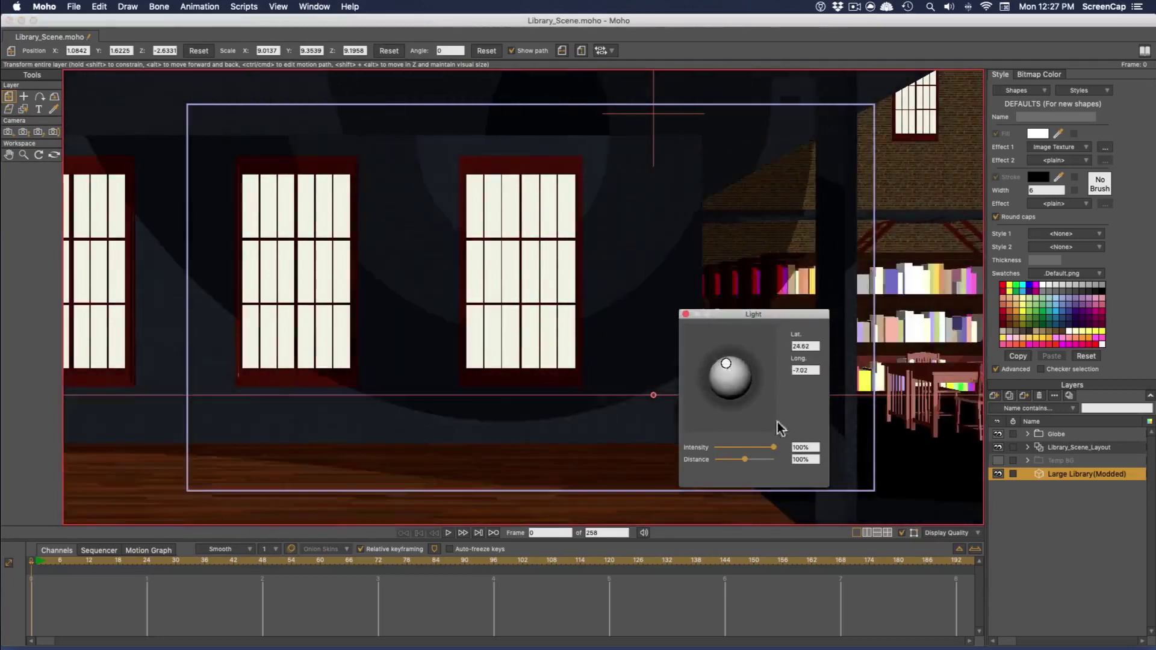
drag(773, 447, 731, 460)
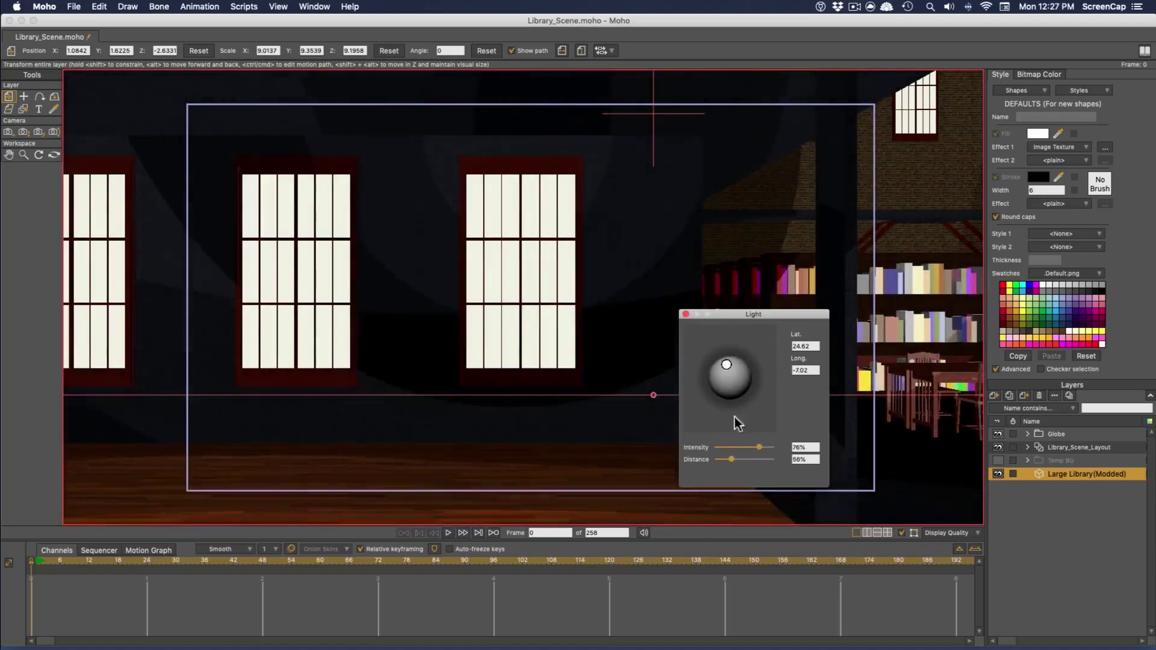
Readjust the scene light to brighten the library walls and floor, and close the light controls.
drag(726, 364, 847, 367)
drag(847, 406, 848, 416)
drag(840, 500, 884, 488)
click(794, 355)
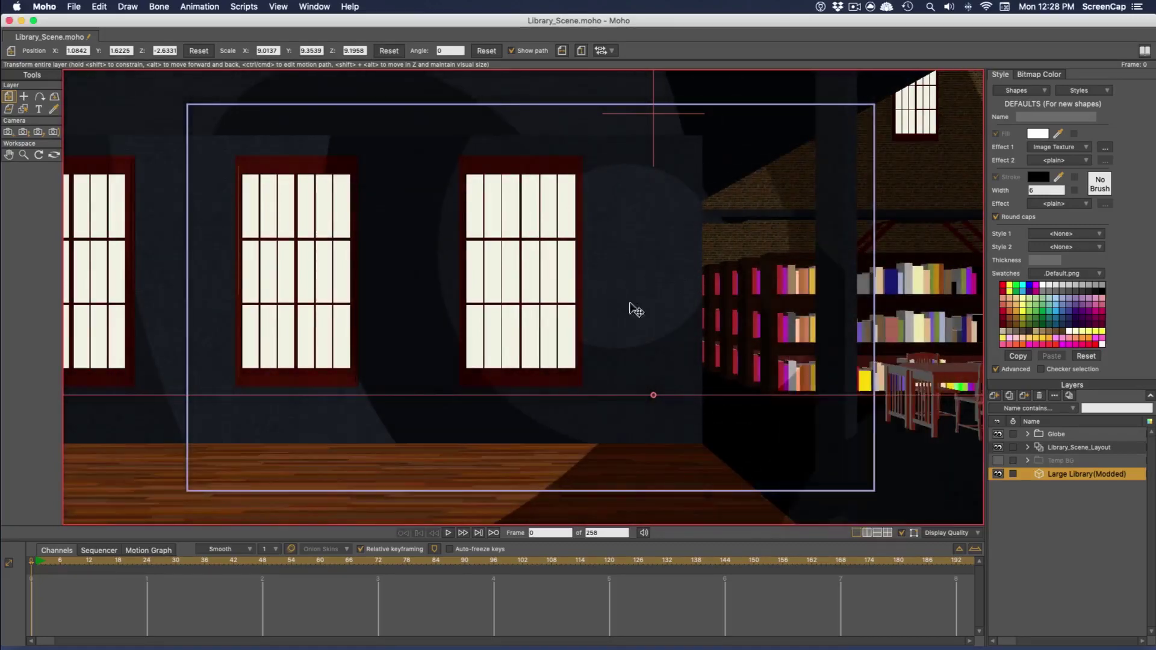
Open the Large Library(Modded) layer's material settings and select the Formica_Laminate_Dark material.
double_click(1074, 473)
drag(364, 83, 1015, 113)
click(904, 131)
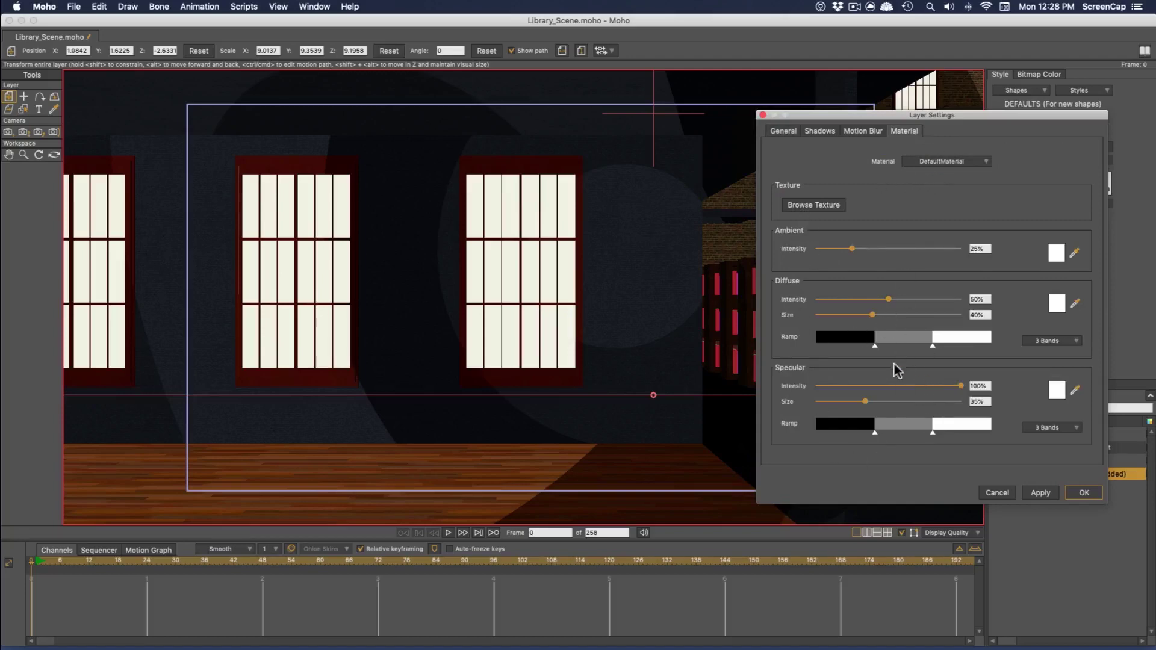
click(947, 163)
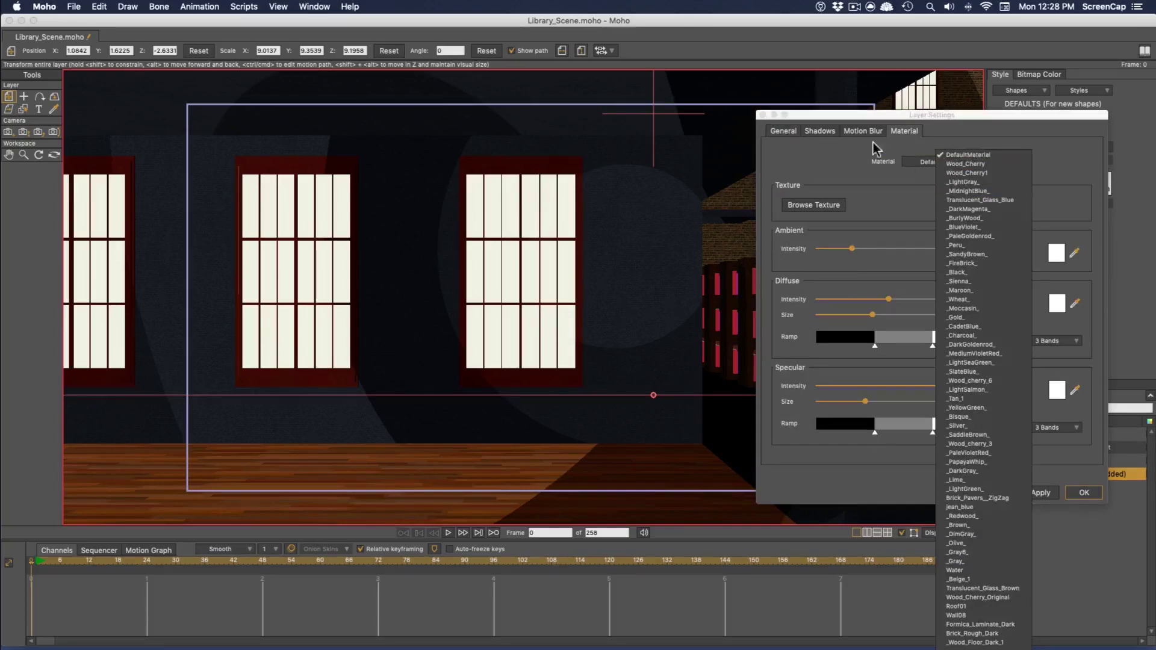
click(869, 162)
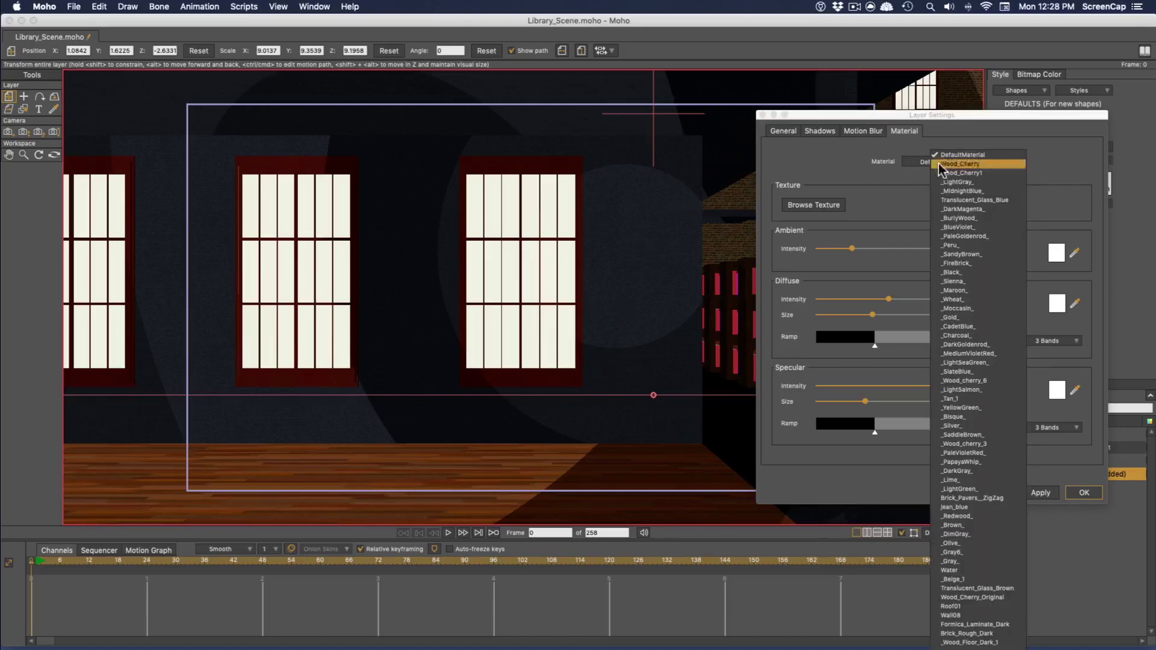
click(934, 162)
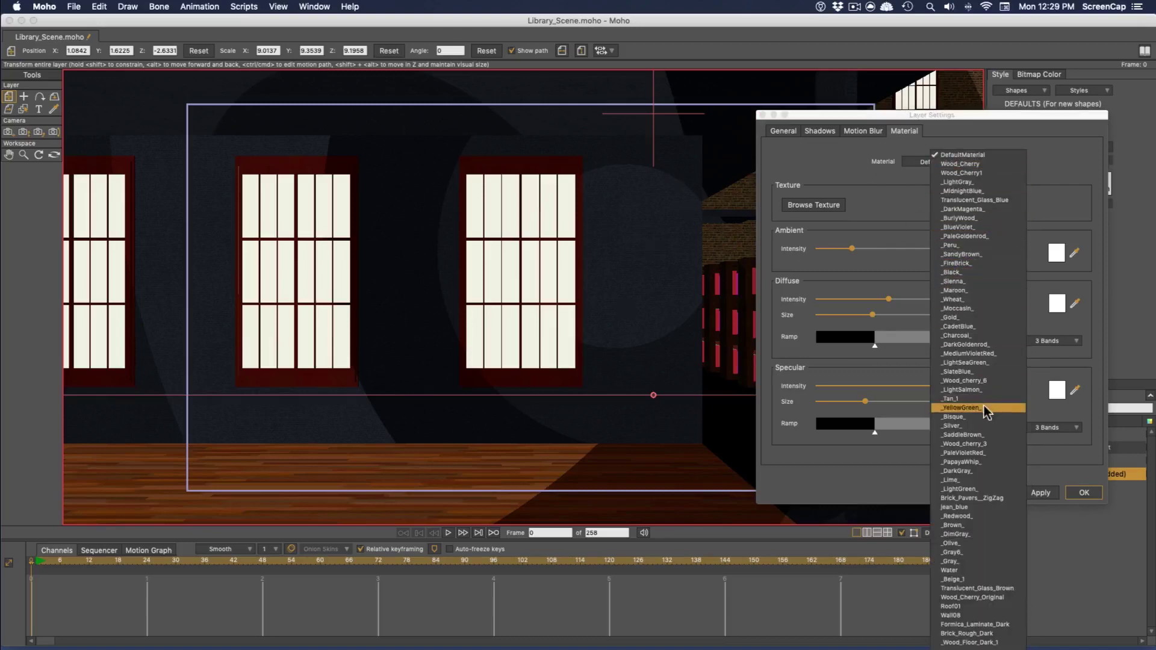
click(985, 625)
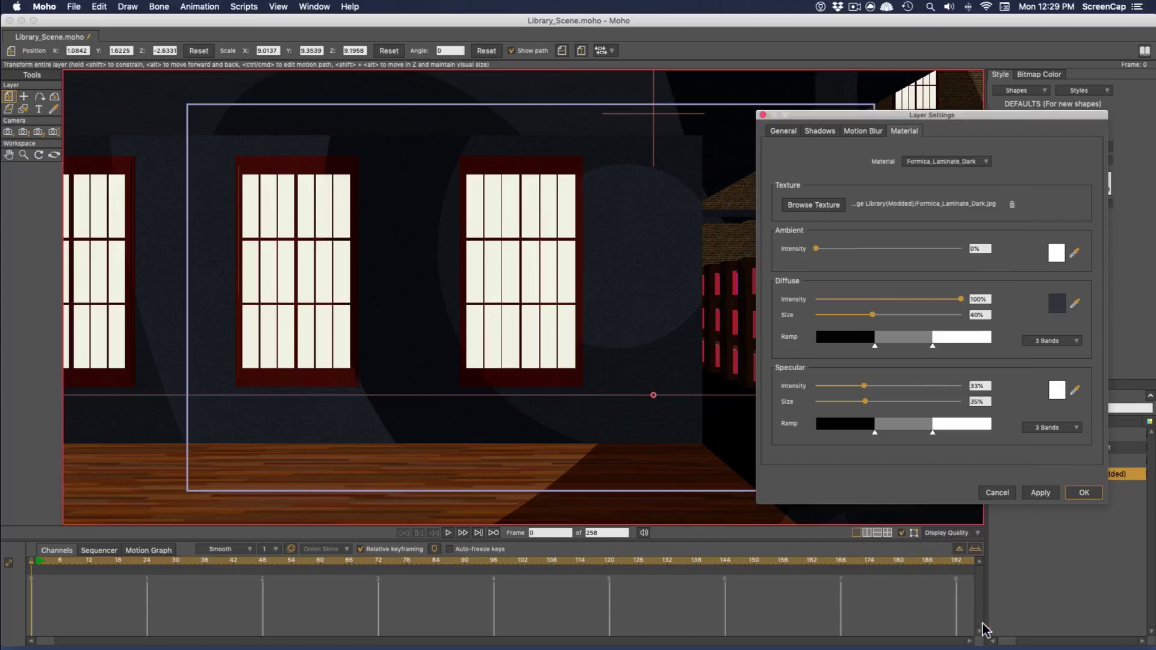
Set the diffuse and specular ramps of Formica_Laminate_Dark to 8 bands each and apply them.
click(1075, 340)
click(1087, 405)
click(1076, 428)
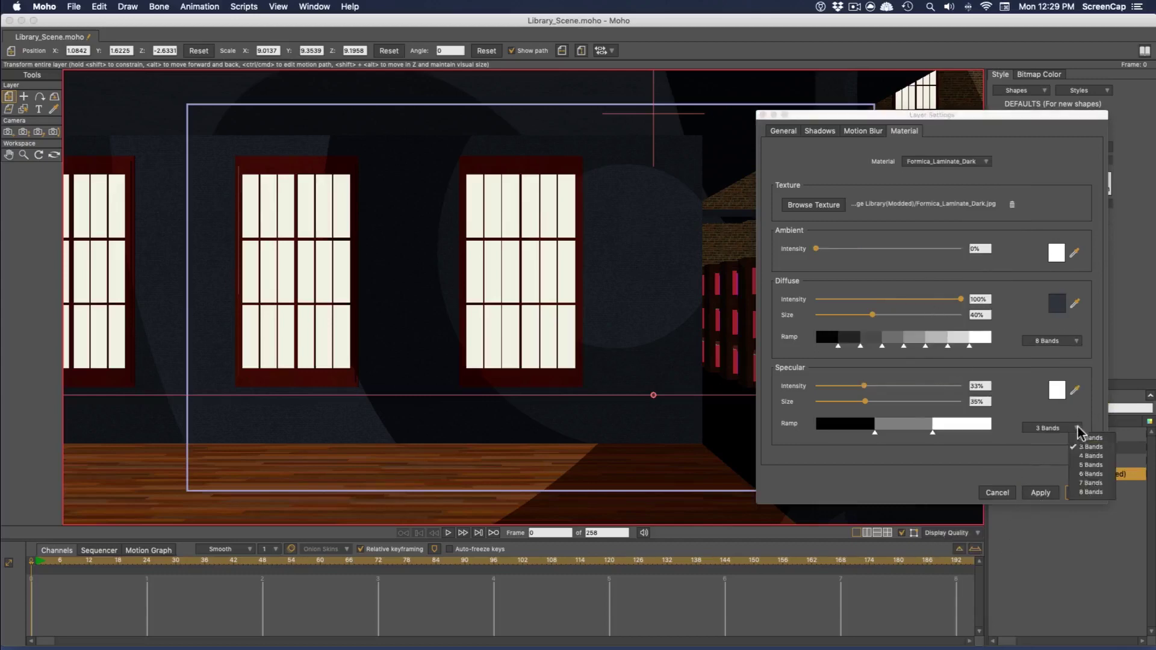
click(1086, 491)
click(1040, 493)
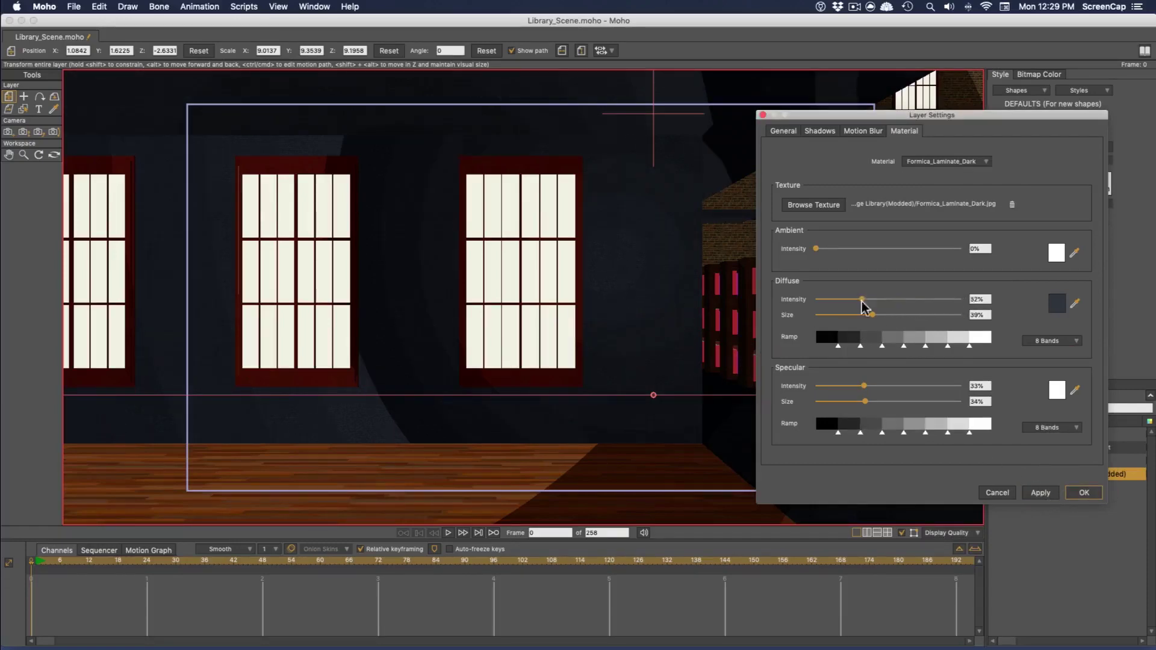
Set the ambient intensity of Formica_Laminate_Dark to 14% and its diffuse intensity to 61%.
mouse_move(815, 249)
mouse_down()
mouse_move(896, 252)
mouse_move(827, 248)
mouse_up()
click(1040, 493)
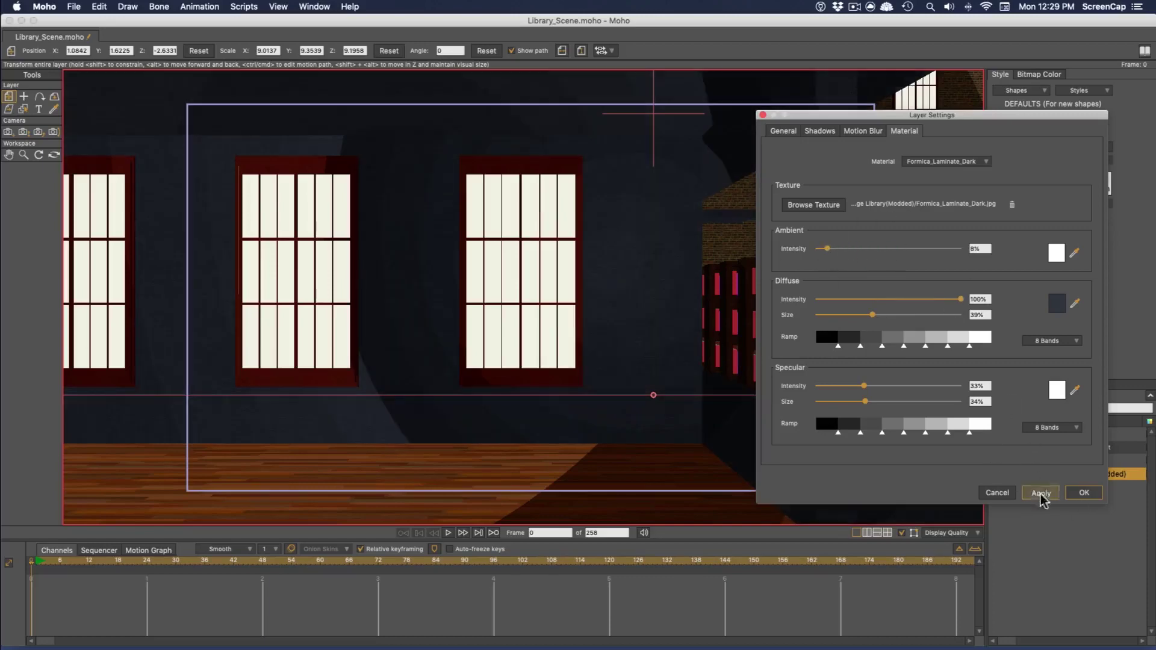
drag(960, 299, 904, 299)
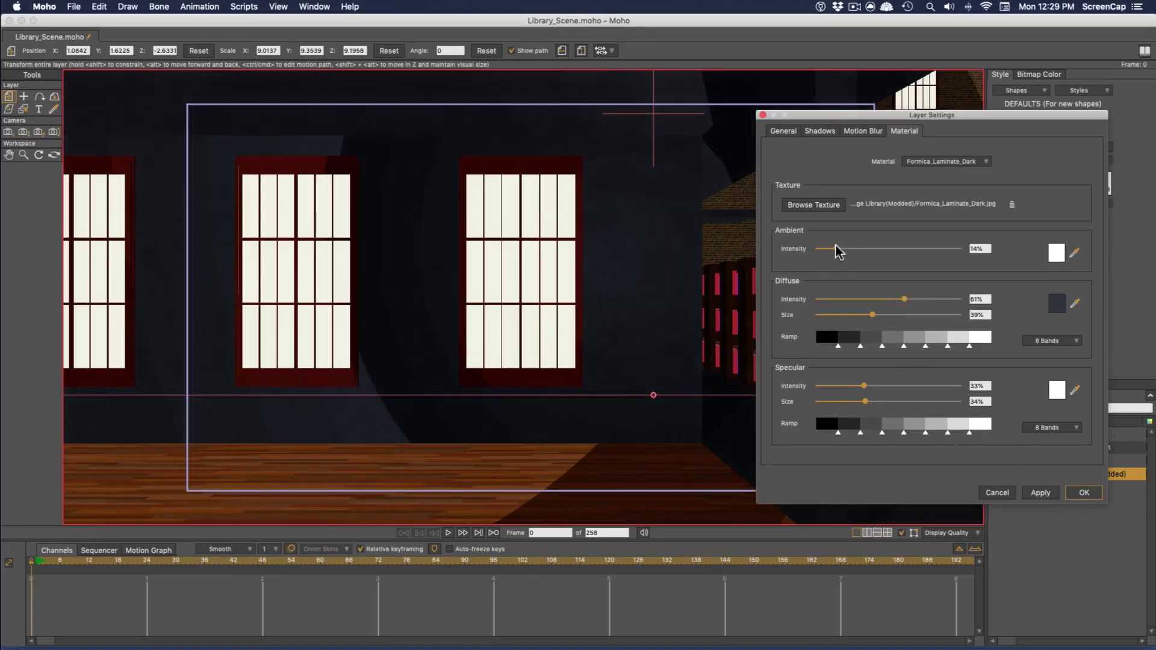
Give the _Wood_Floor_Dark_1 material 8-band diffuse and specular ramps, and accept the layer's material settings.
click(945, 162)
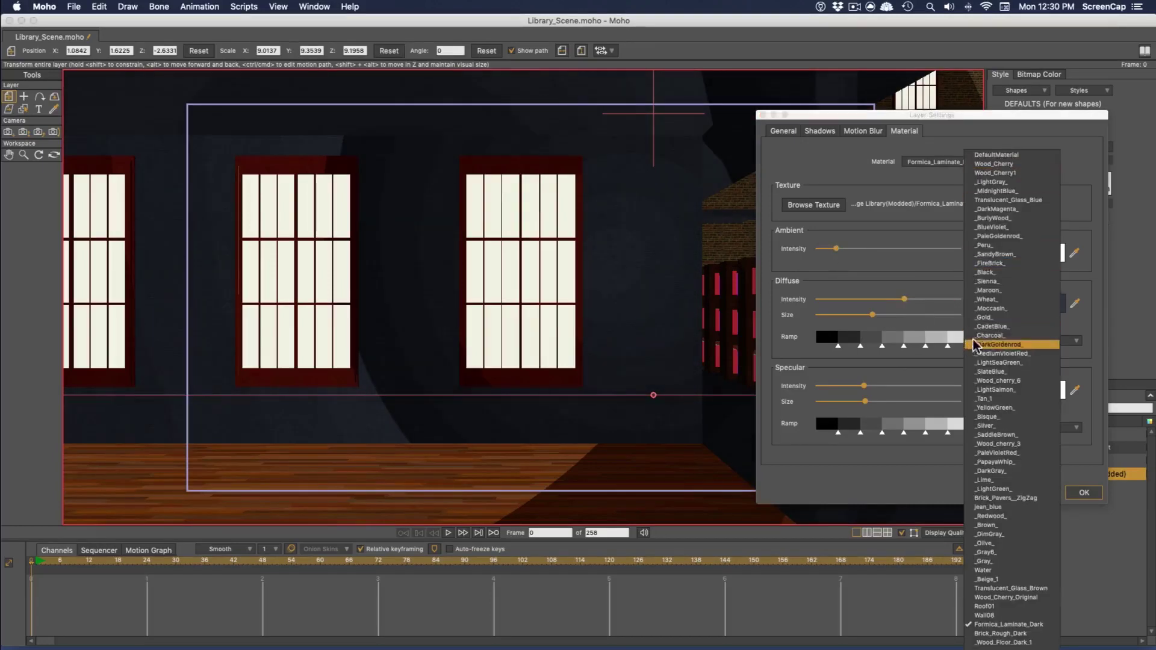
click(994, 643)
click(1040, 493)
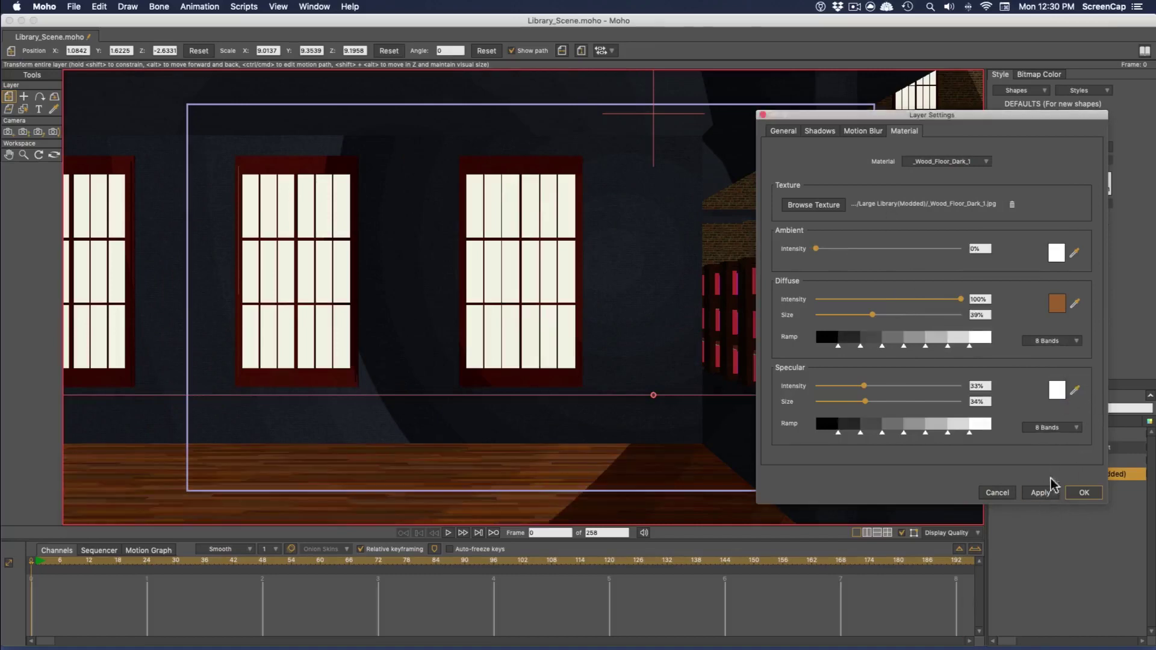
click(1083, 493)
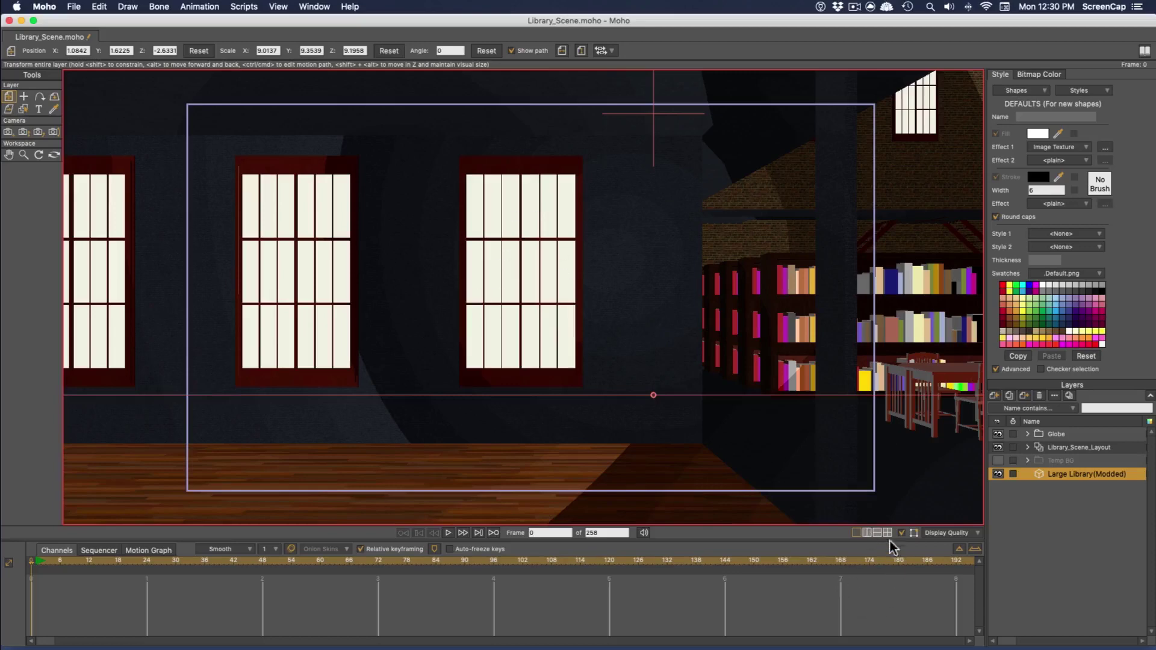
Use a two-view workspace with an orbited overview, and choose Skyline.moho from the Images folder for import as a Moho object.
click(866, 532)
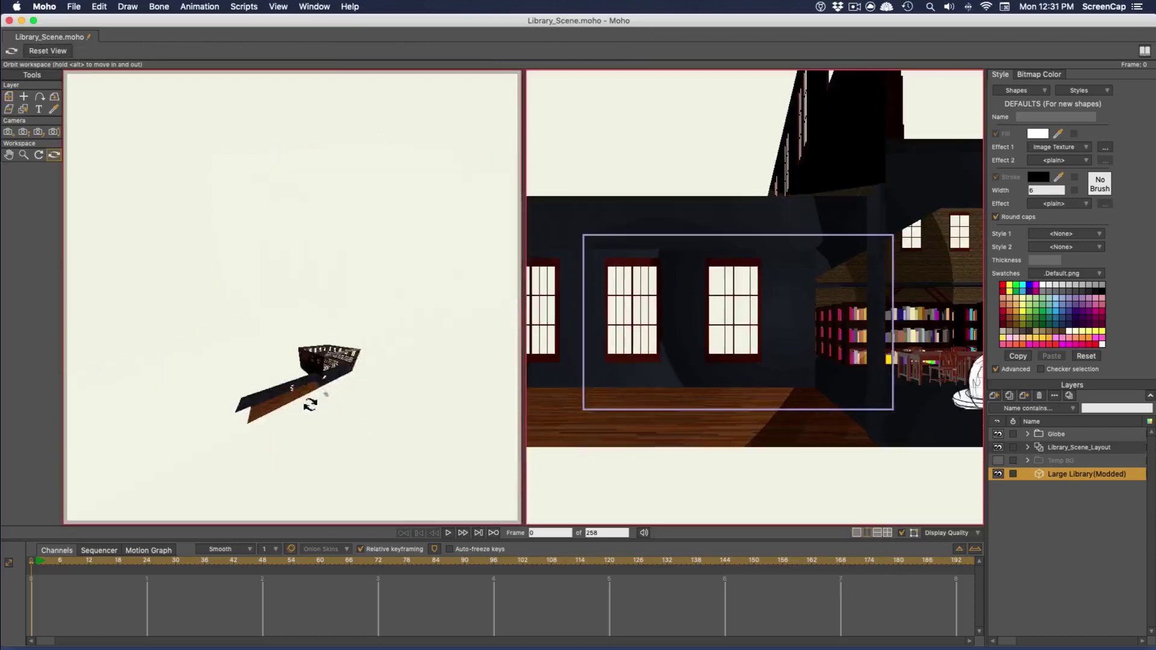
drag(309, 405, 390, 420)
click(76, 7)
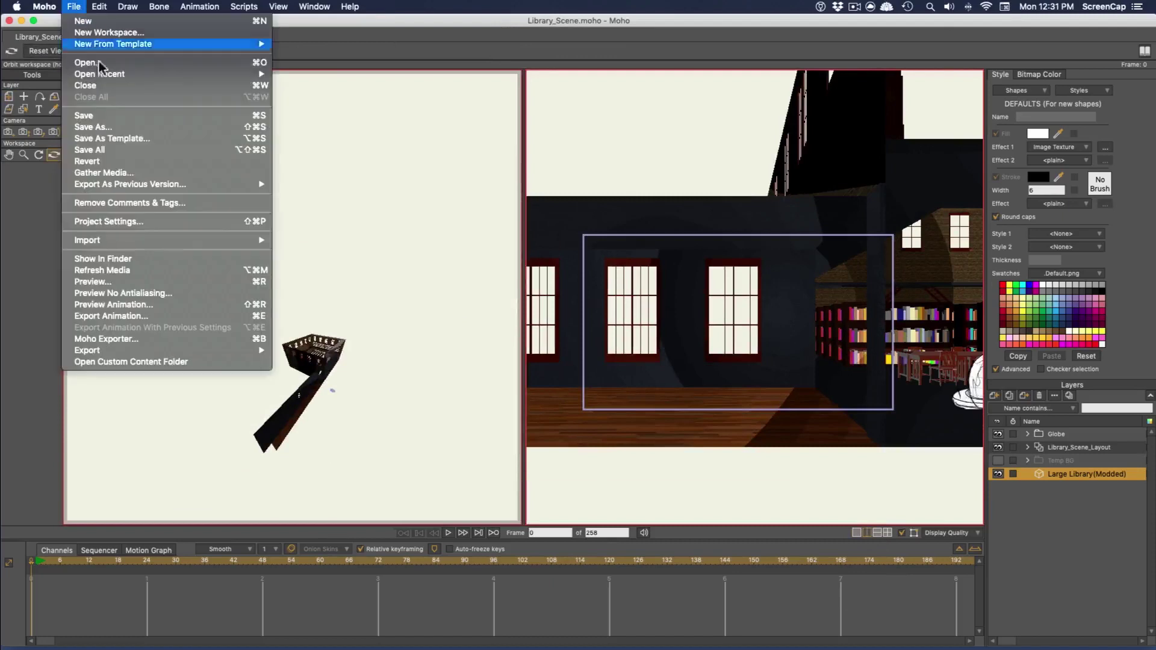
mouse_move(142, 240)
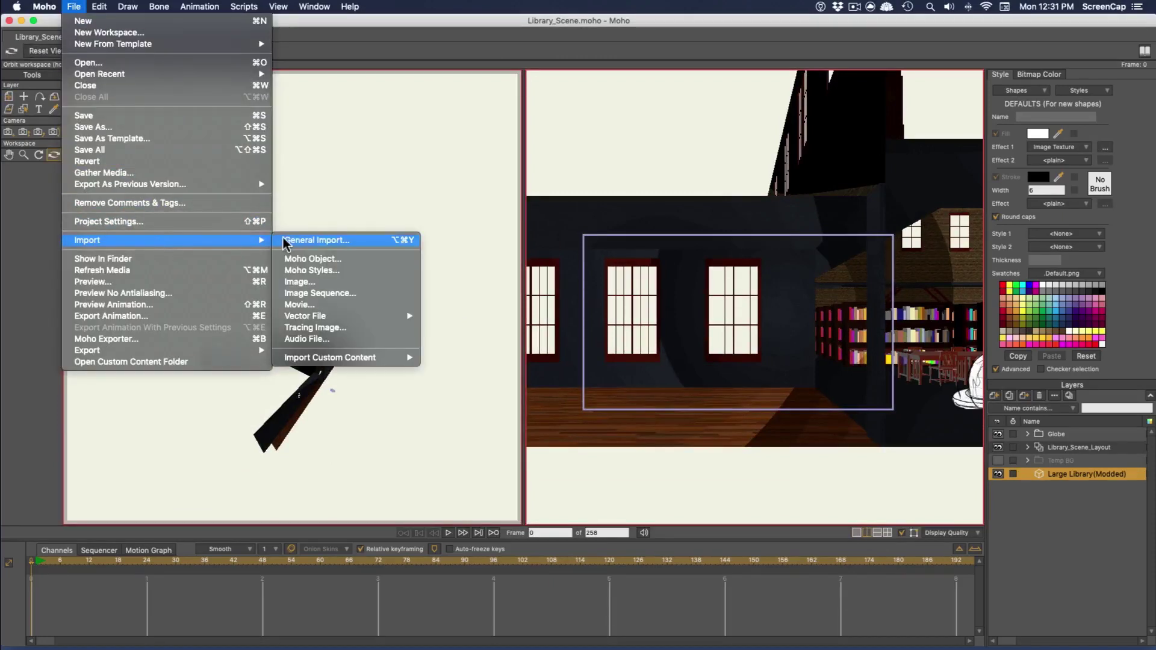
click(312, 259)
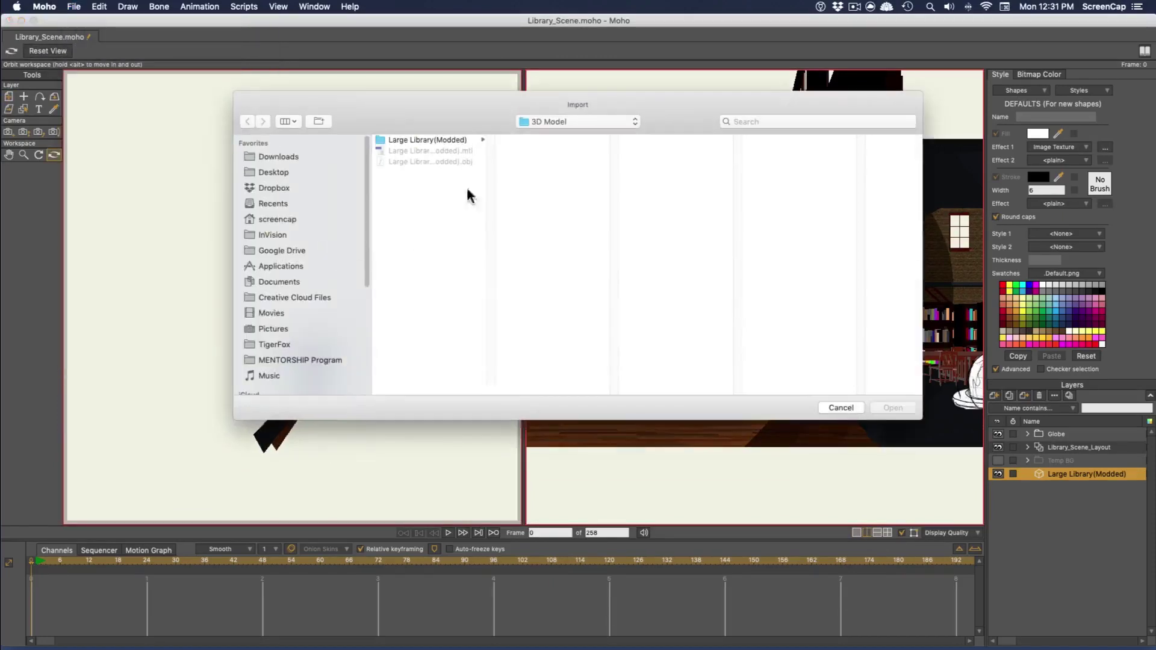
click(543, 128)
click(549, 128)
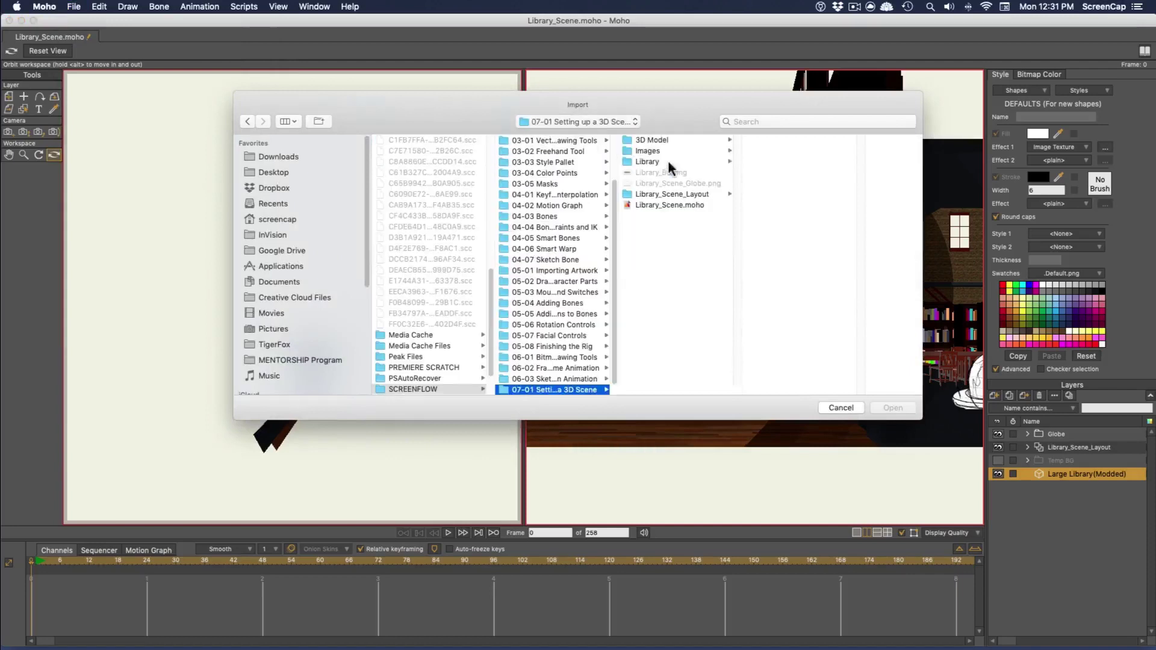
click(655, 151)
click(769, 161)
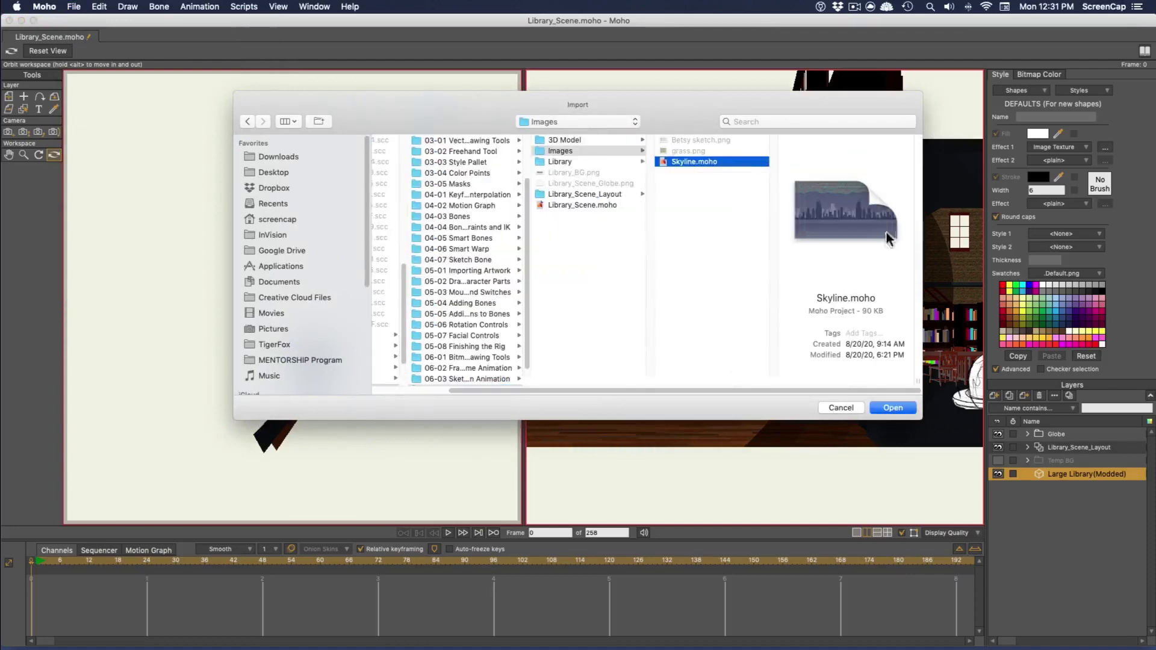
click(895, 409)
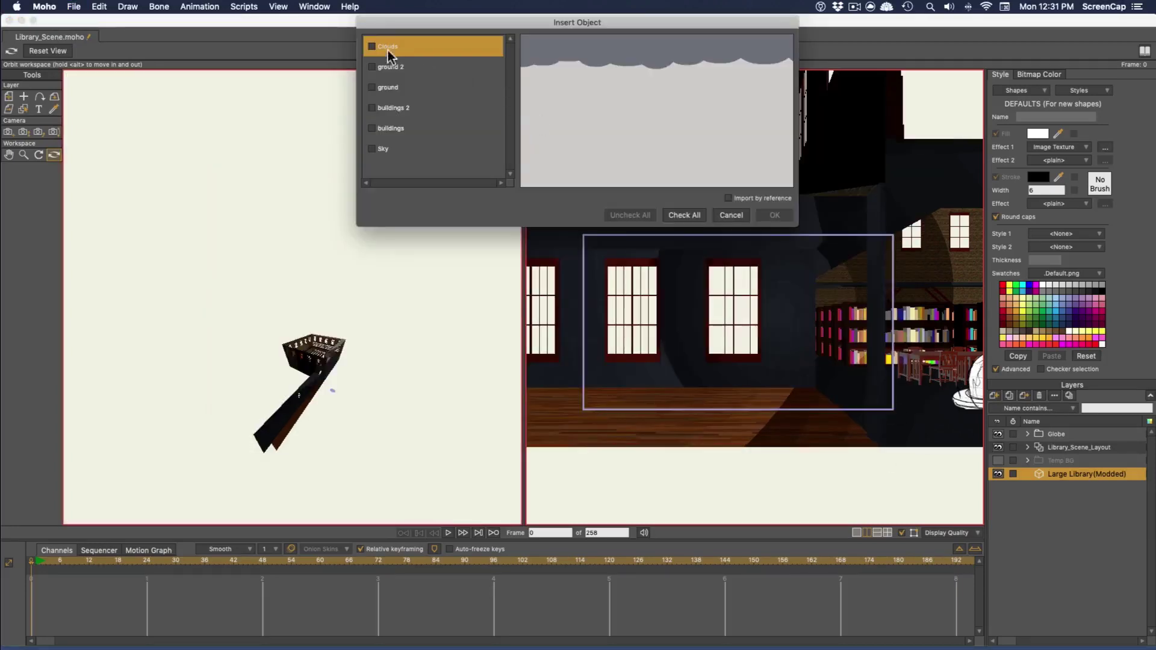
Insert all of the skyline file's layers: Clouds, ground 2, ground, buildings 2, buildings and Sky.
click(371, 66)
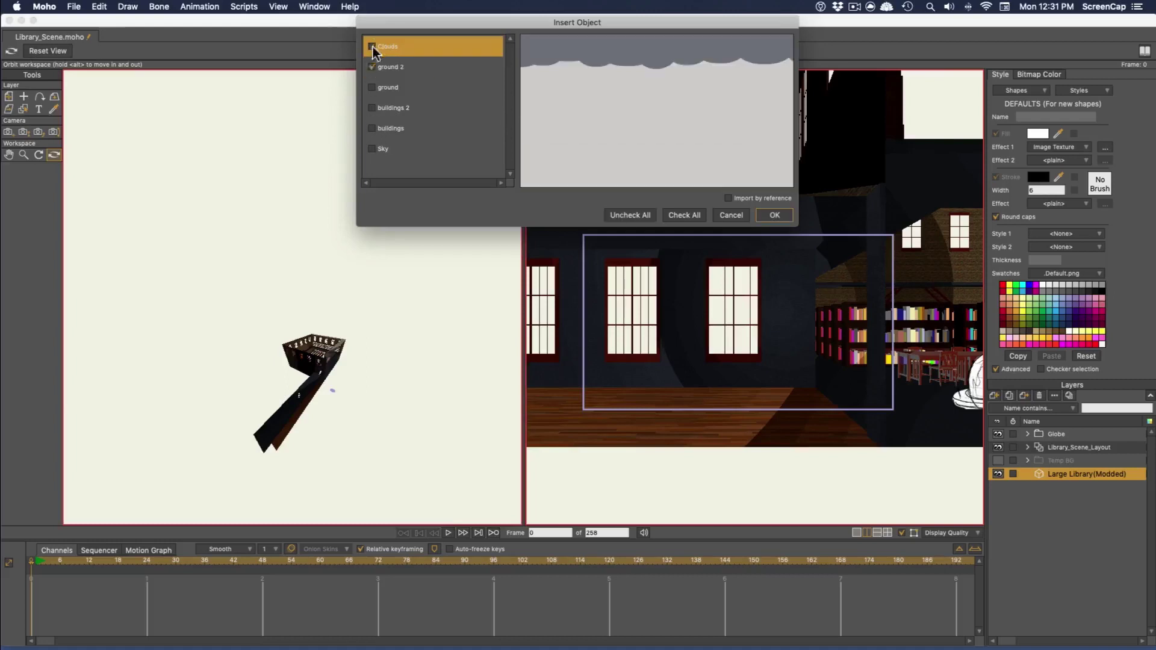
click(371, 87)
click(372, 108)
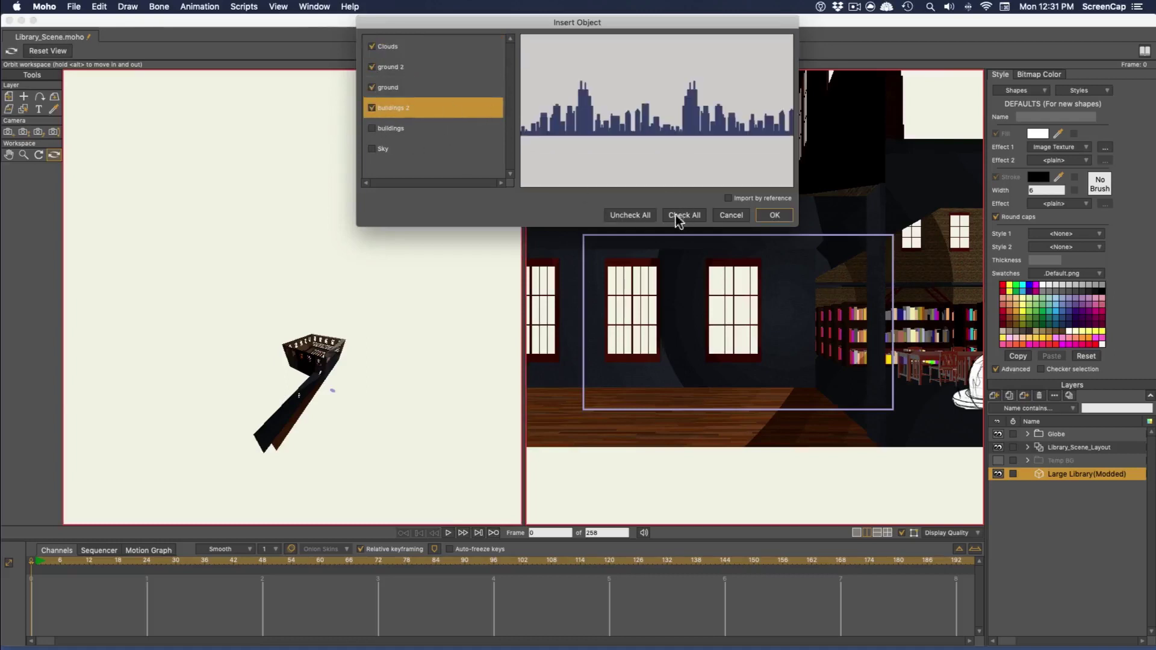
click(760, 215)
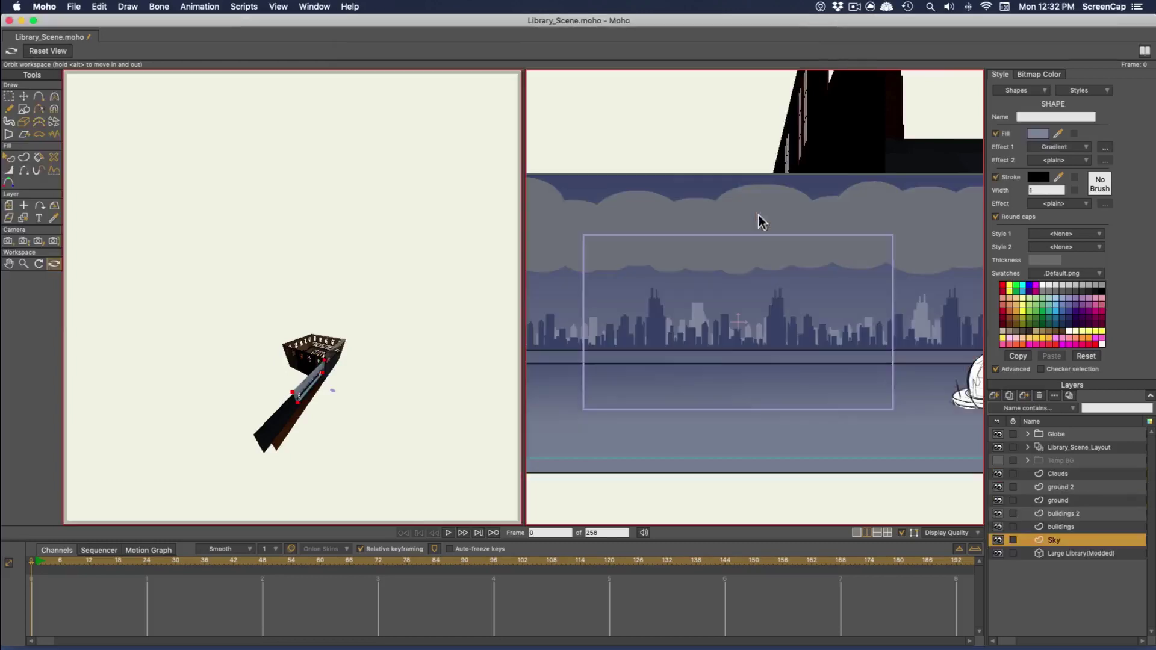
Group the imported layers from Clouds through Sky and name the group Skyline.
click(1063, 474)
shift+click(1066, 541)
click(995, 396)
click(1016, 444)
double_click(1059, 475)
text(Sky)
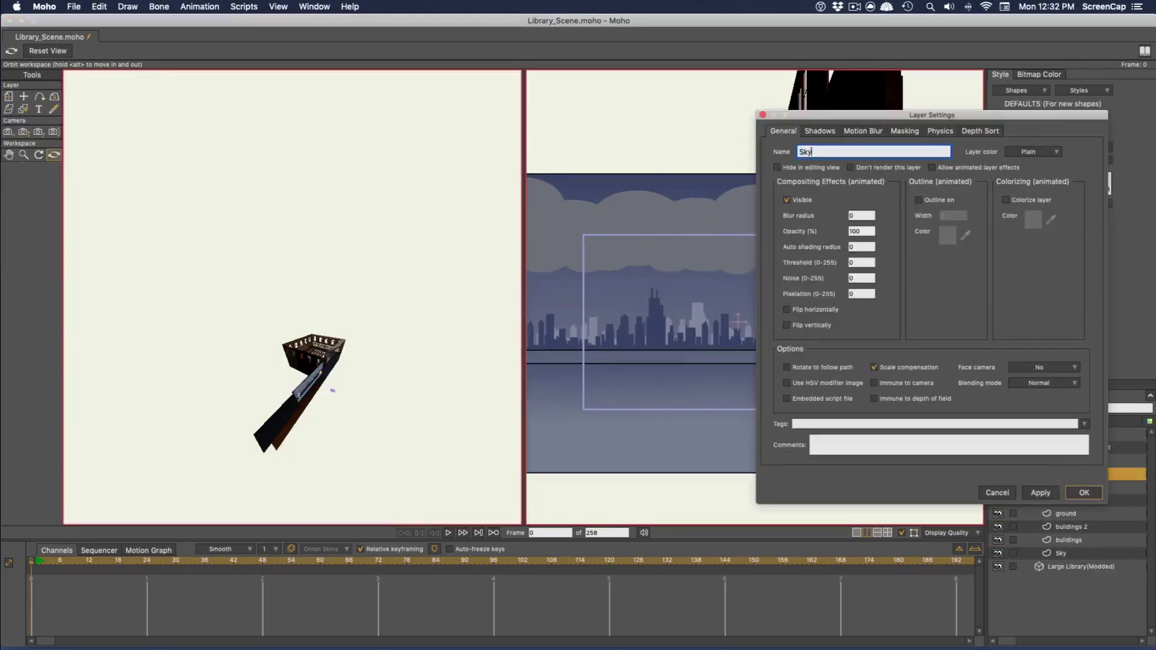
text(line)
click(1083, 491)
Place the Skyline group behind the library windows at about X -9.7, Y -0.4, Z -43.3, scaled to about 4.21 by 5.76.
key(m)
drag(325, 388, 172, 355)
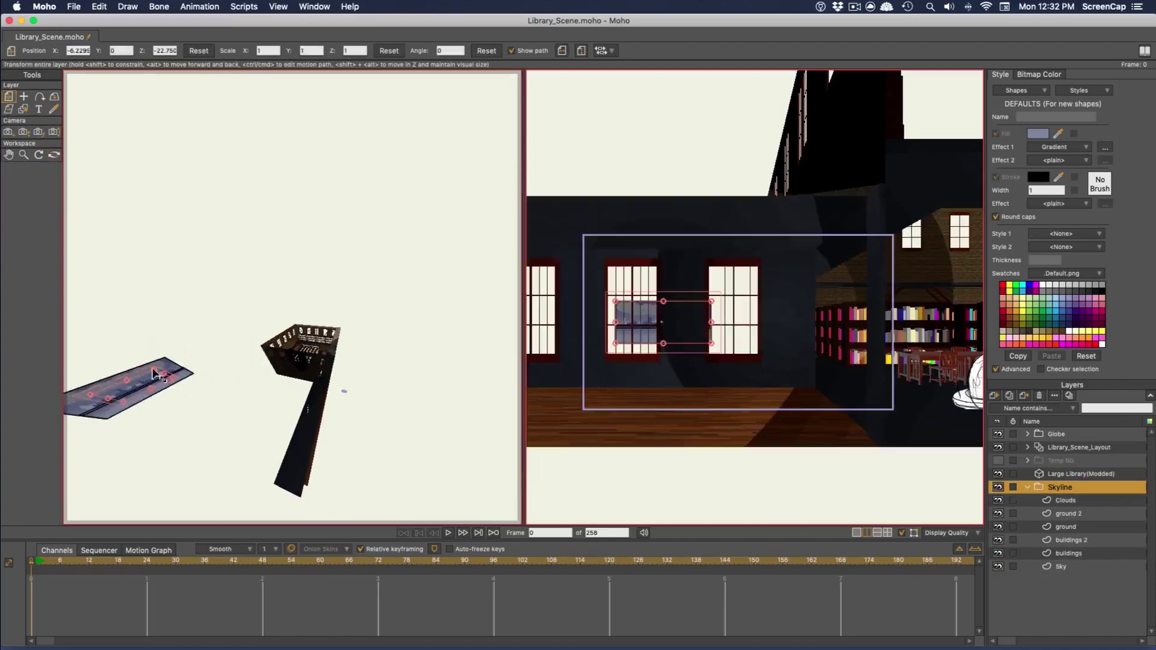
drag(180, 373, 279, 399)
key(m)
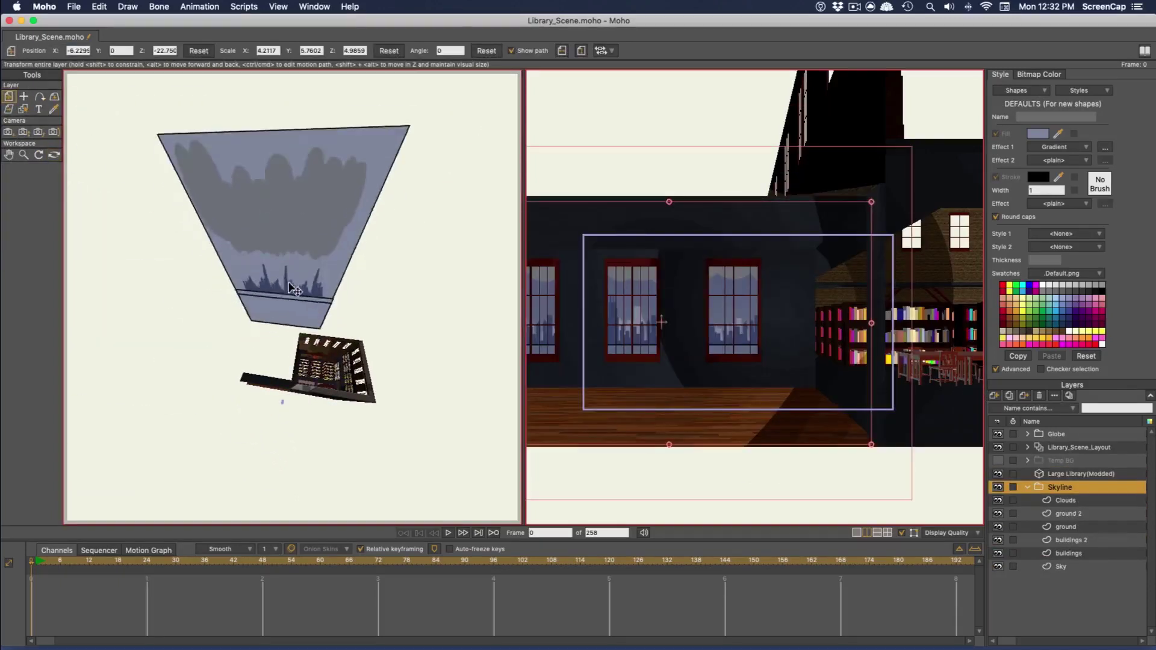
drag(288, 282, 303, 263)
drag(734, 279, 734, 319)
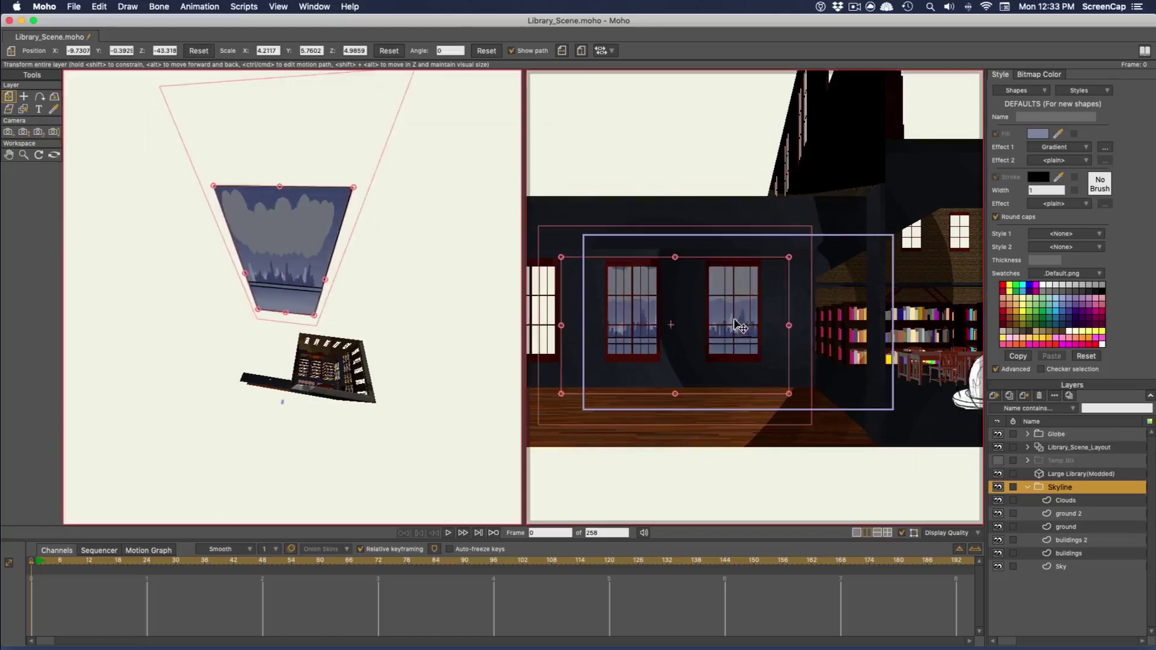
Space the skyline's inner layers apart in depth, and turn off the strokes of the ground and ground 2 shapes.
click(1060, 500)
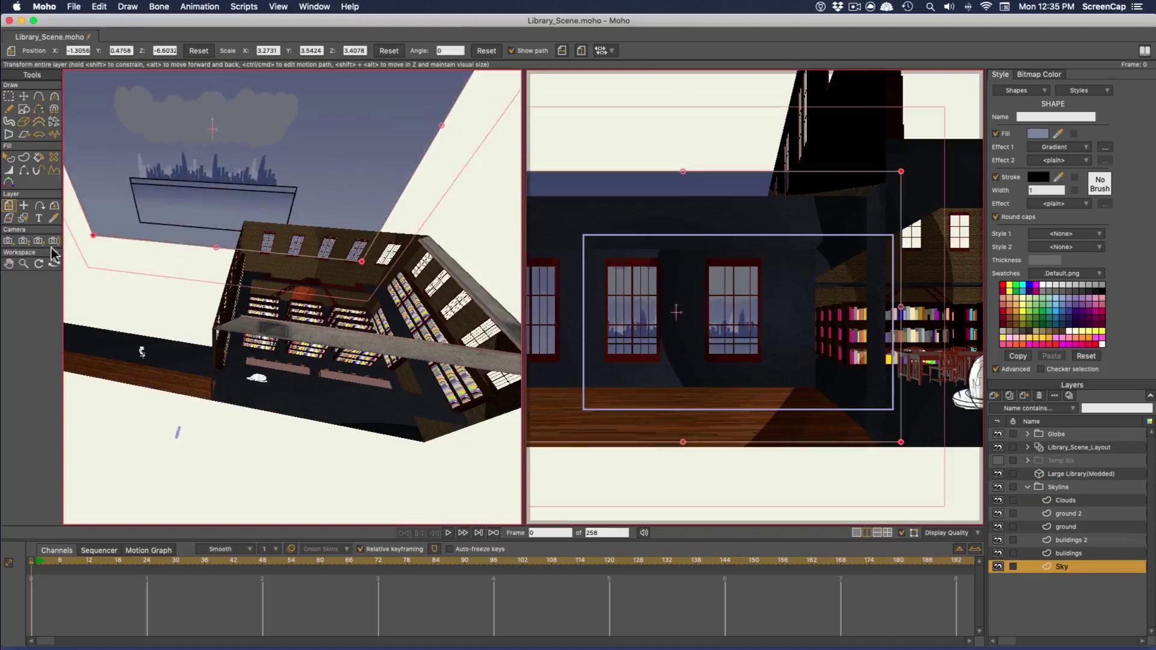
click(53, 253)
click(1067, 526)
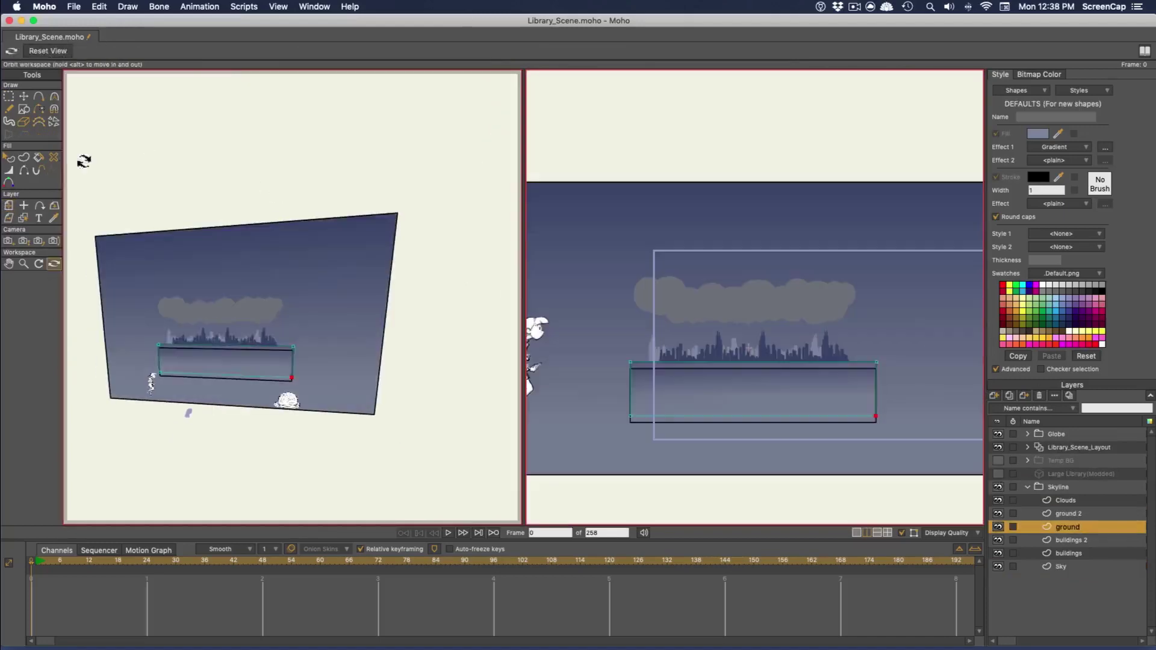
key(q)
click(269, 376)
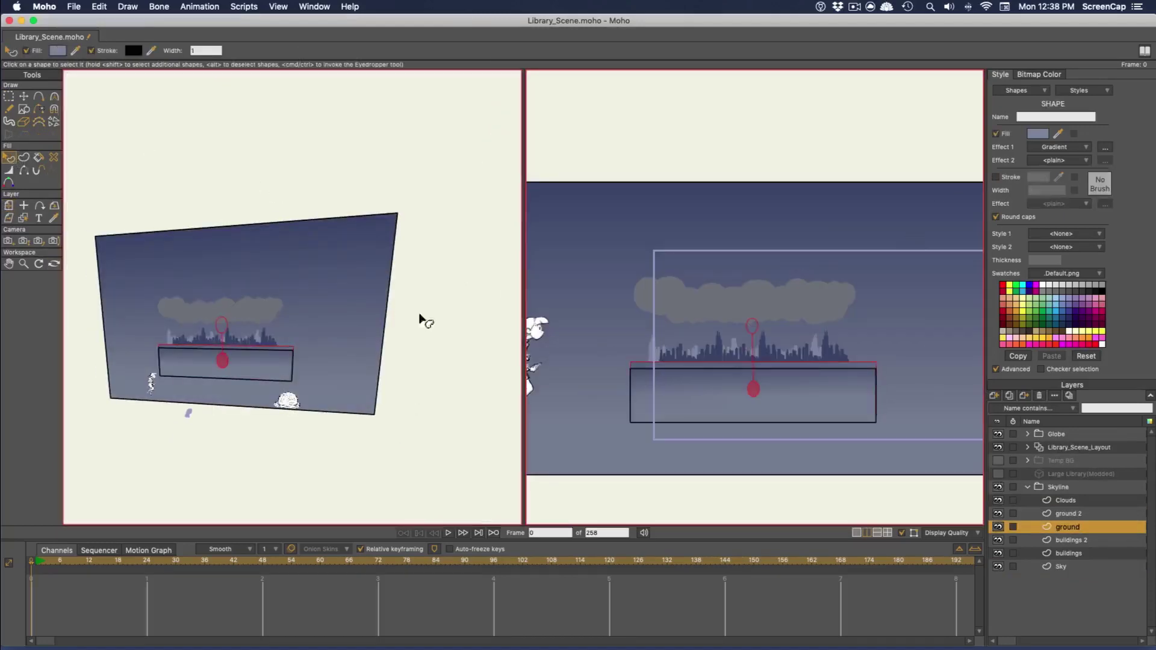
click(1067, 514)
click(995, 177)
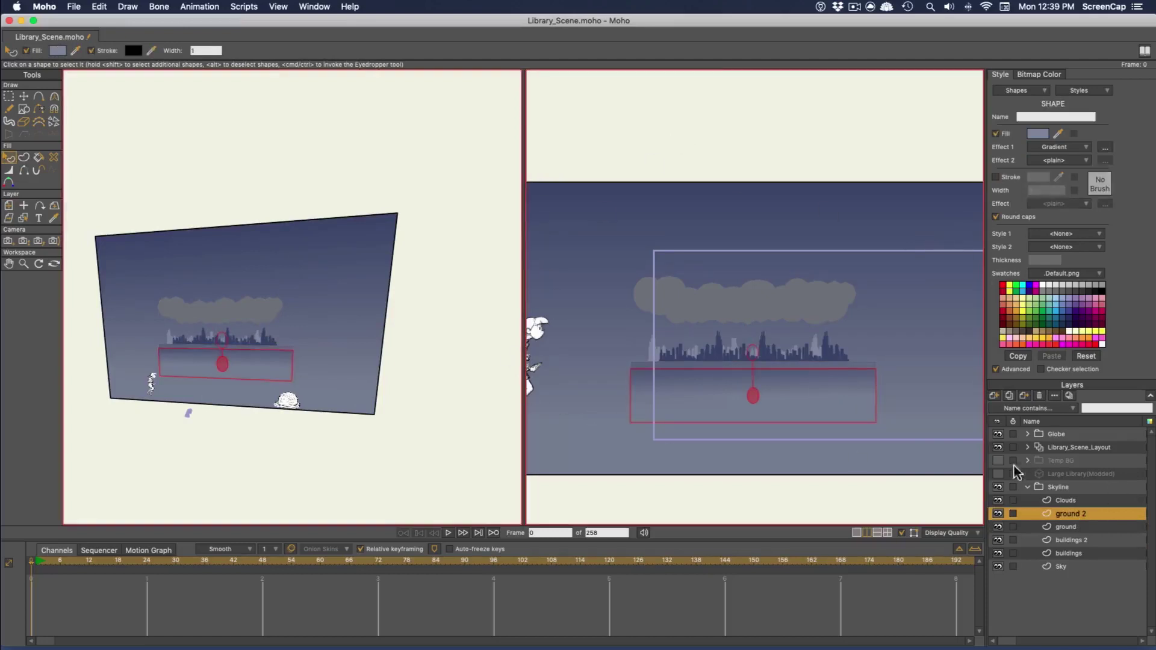
click(999, 474)
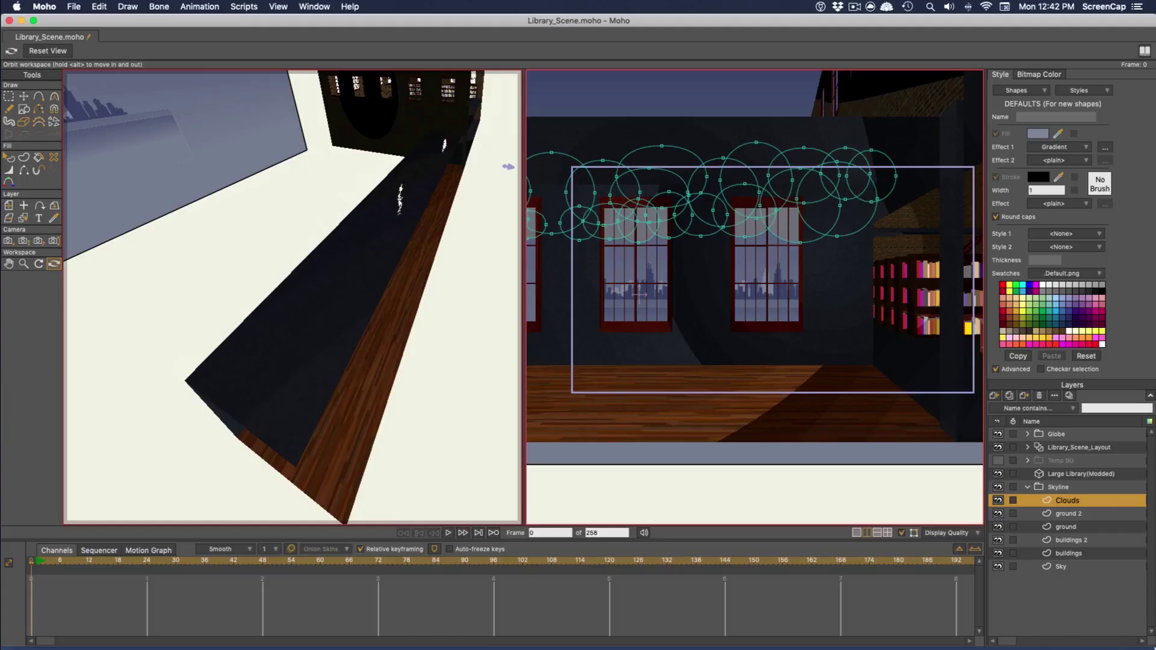
Collapse the Skyline group and import Wall.svg from the Images folder as an SVG vector file.
click(1027, 487)
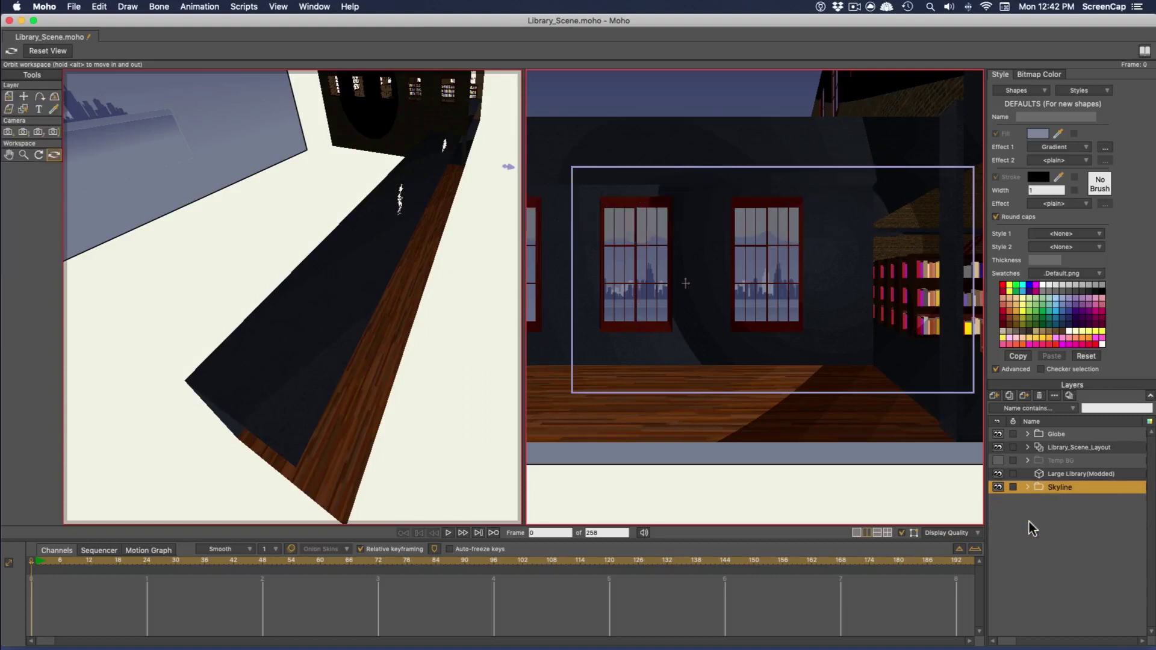
click(73, 6)
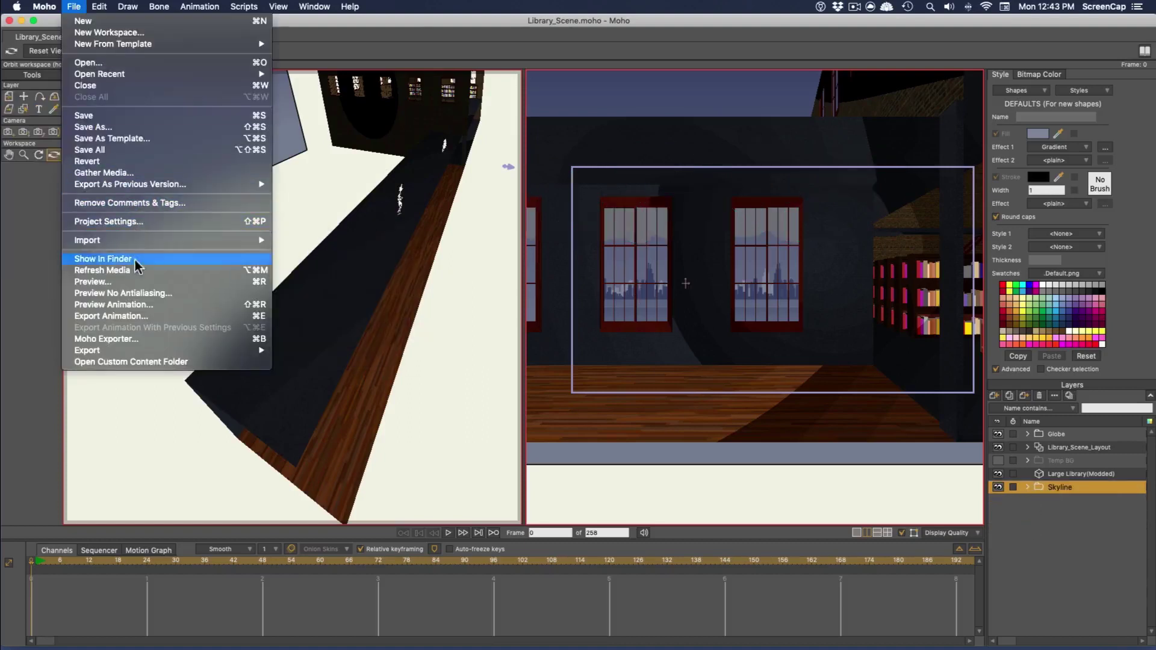
mouse_move(148, 242)
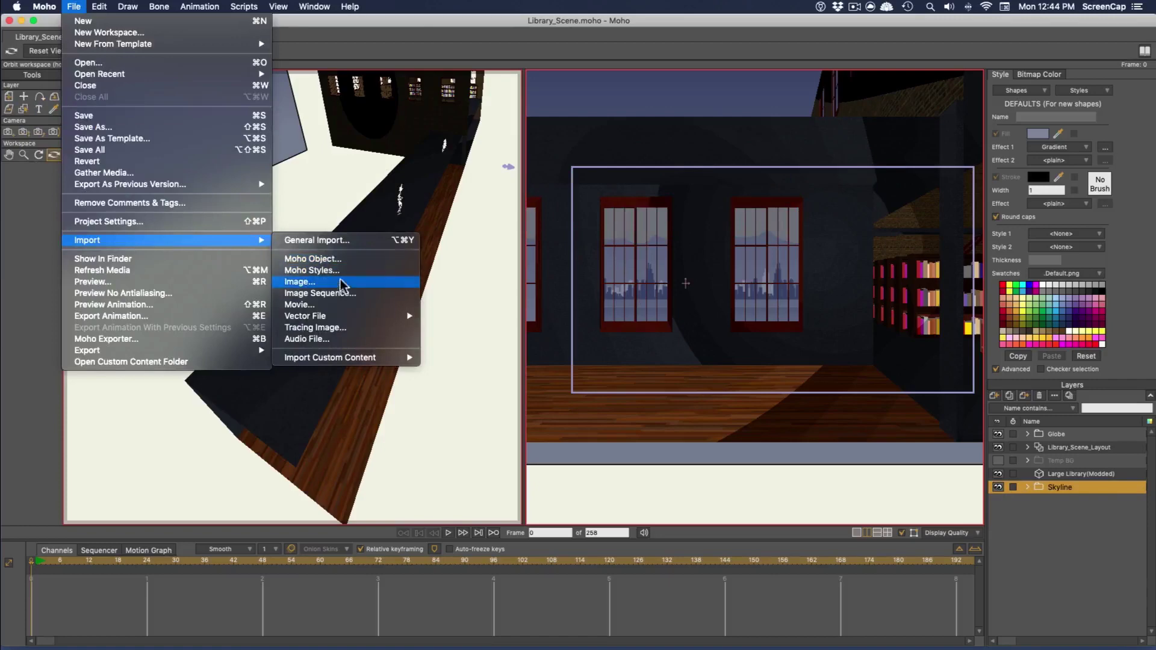
mouse_move(385, 316)
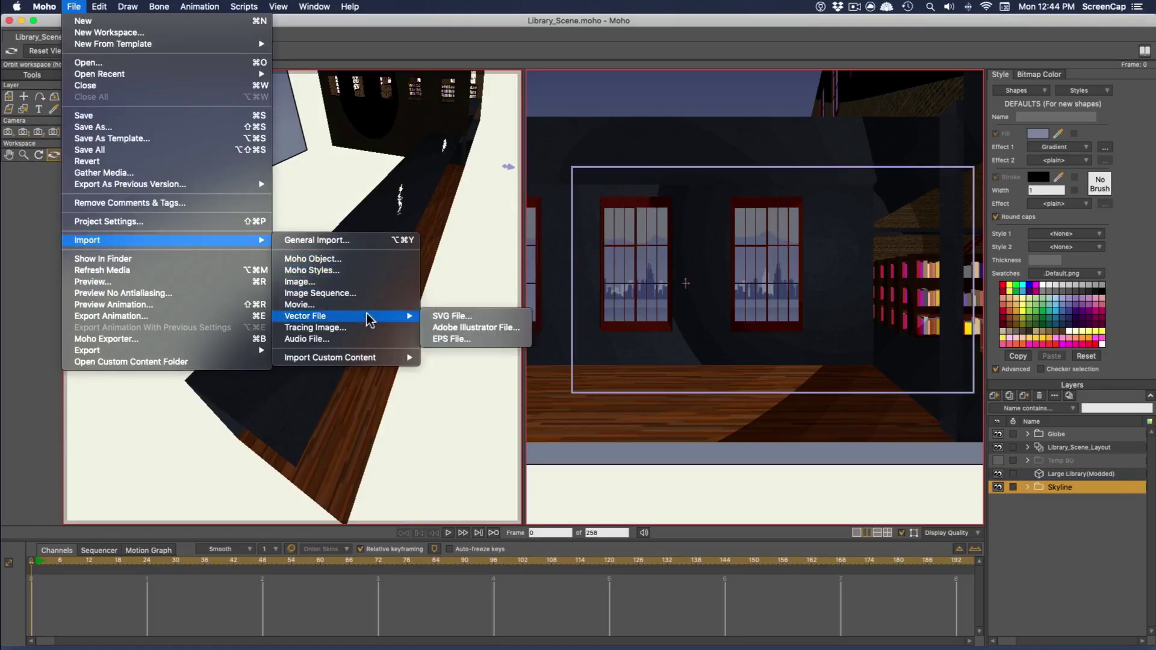
click(432, 315)
click(458, 150)
click(541, 172)
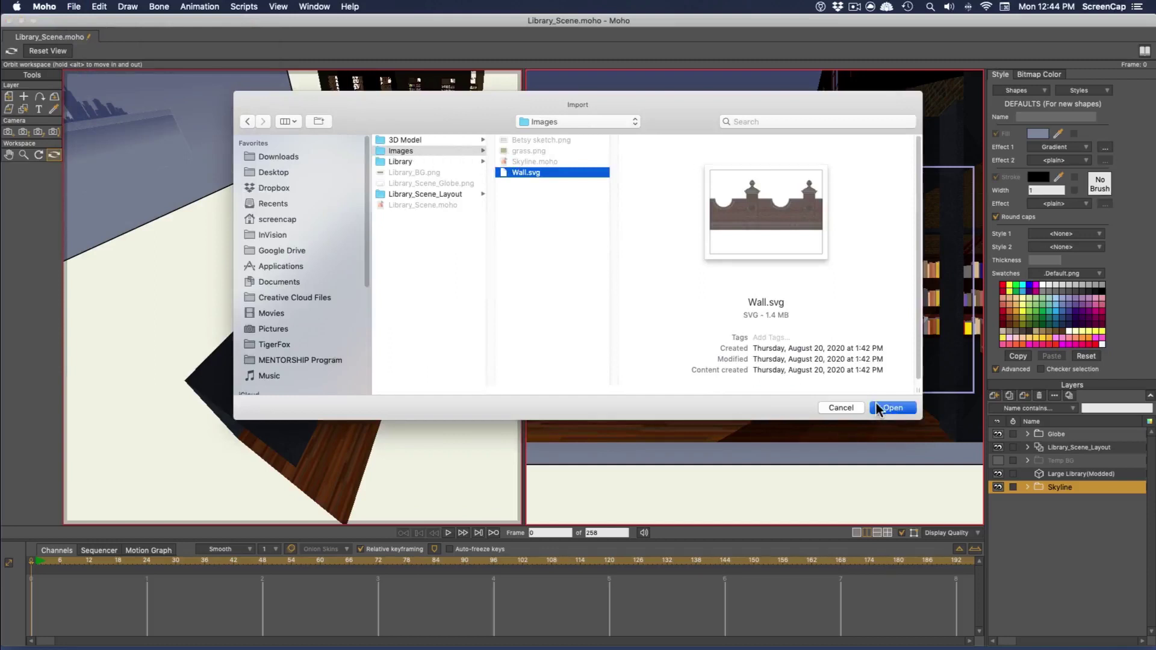
click(890, 409)
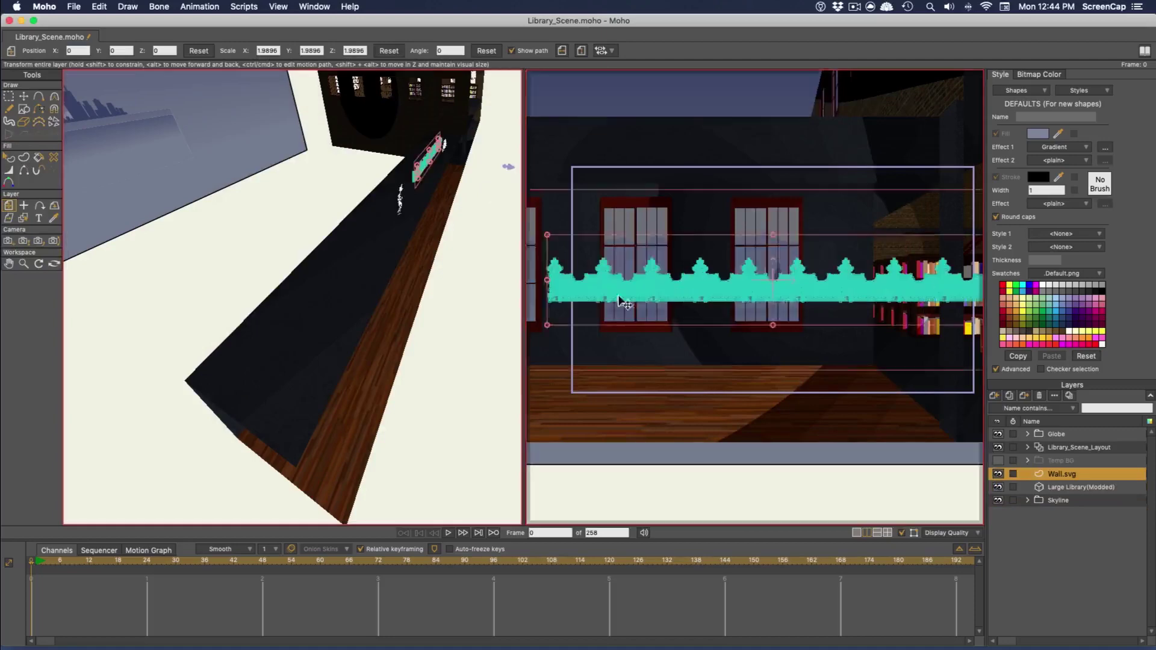
Place the wall outside the library windows at about X -9.1, Y -0.39, Z -7.29, scaled uniformly to about 10.45.
scroll(656, 305, up, 3)
scroll(656, 305, down, 3)
drag(406, 172, 278, 148)
drag(159, 230, 460, 133)
click(55, 263)
drag(442, 186, 363, 341)
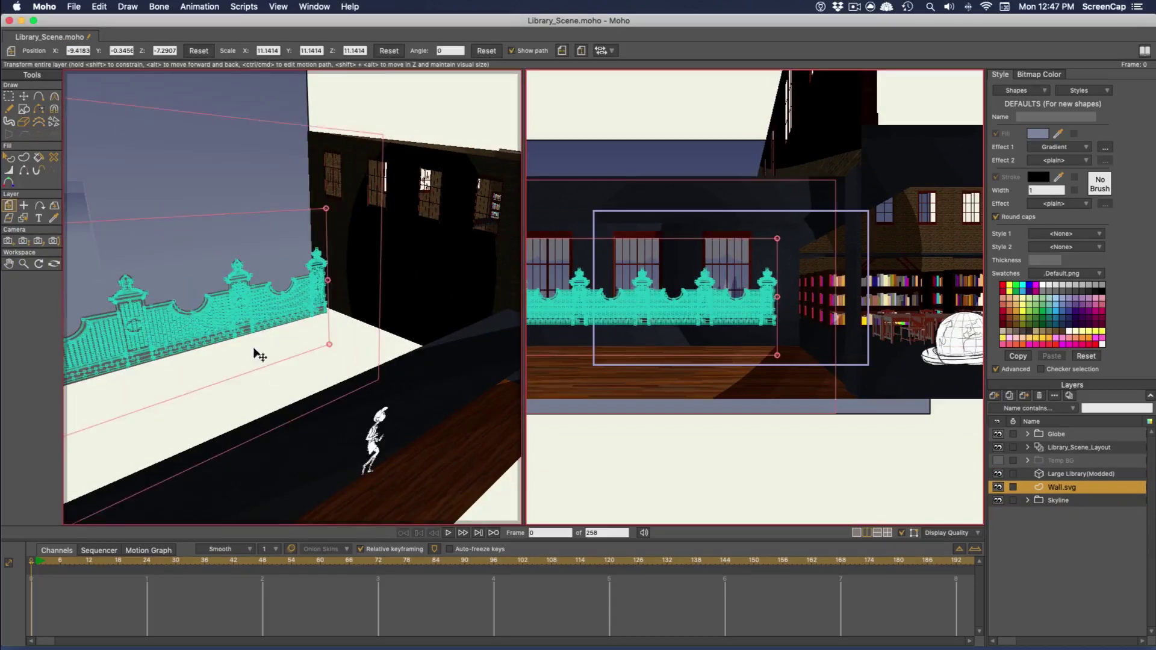
drag(325, 209, 308, 217)
drag(662, 316, 664, 317)
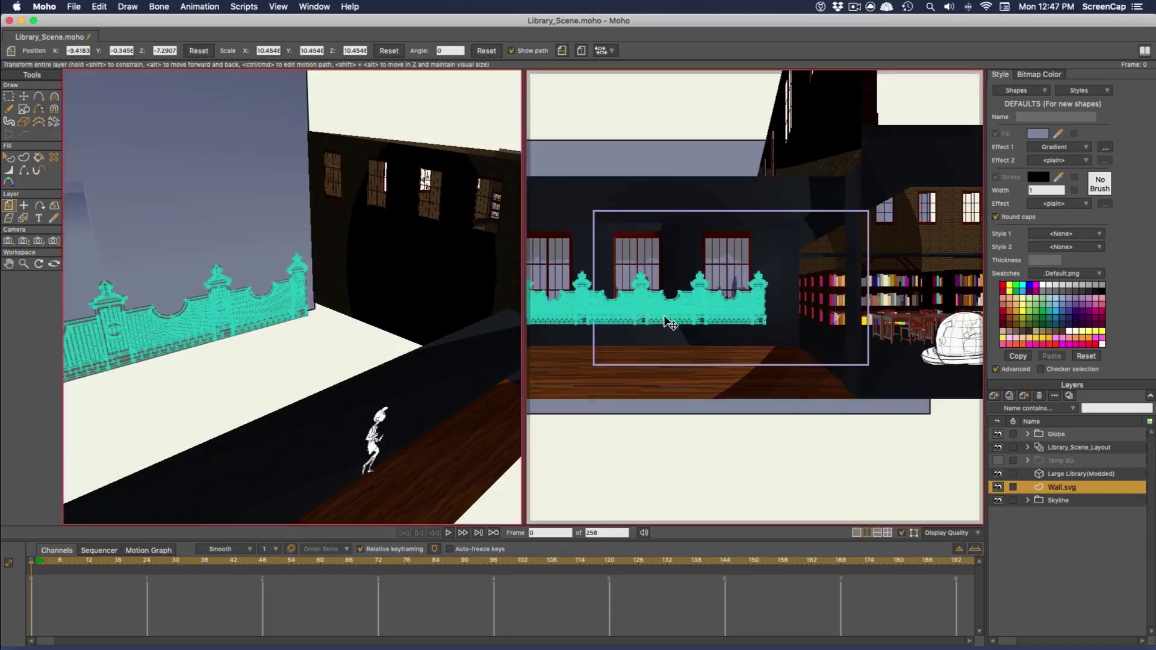
Inspect the wall without its point overlay, and normalize the layer scale of Wall.svg.
click(1070, 500)
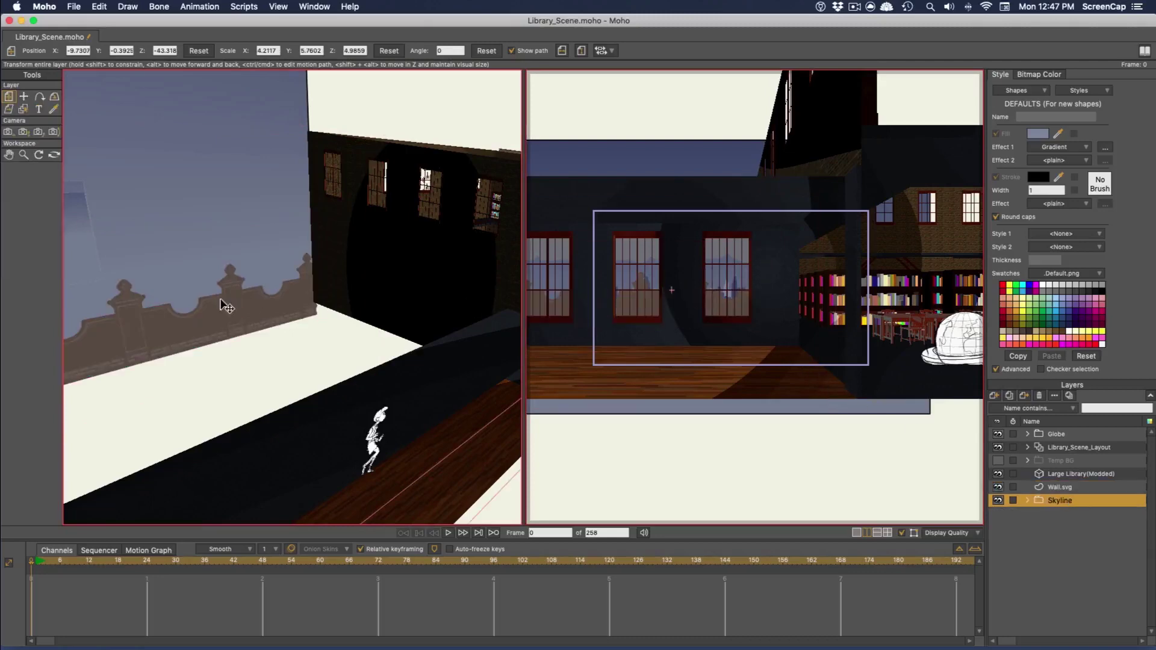
scroll(225, 307, up, 5)
scroll(232, 319, up, 2)
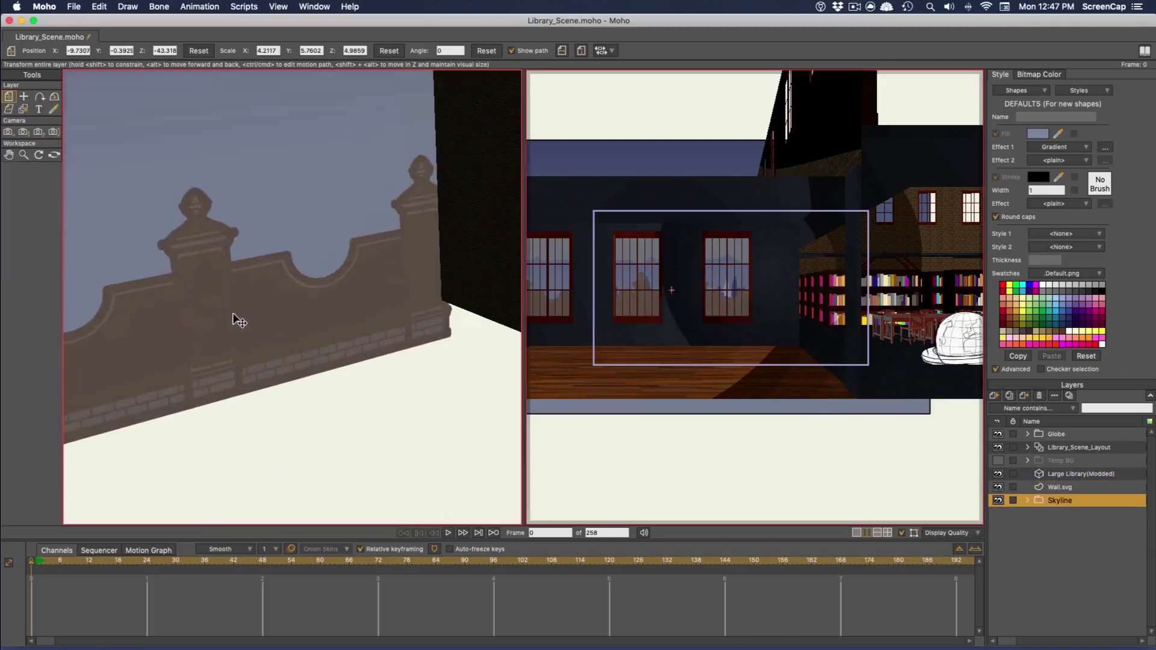
click(1059, 488)
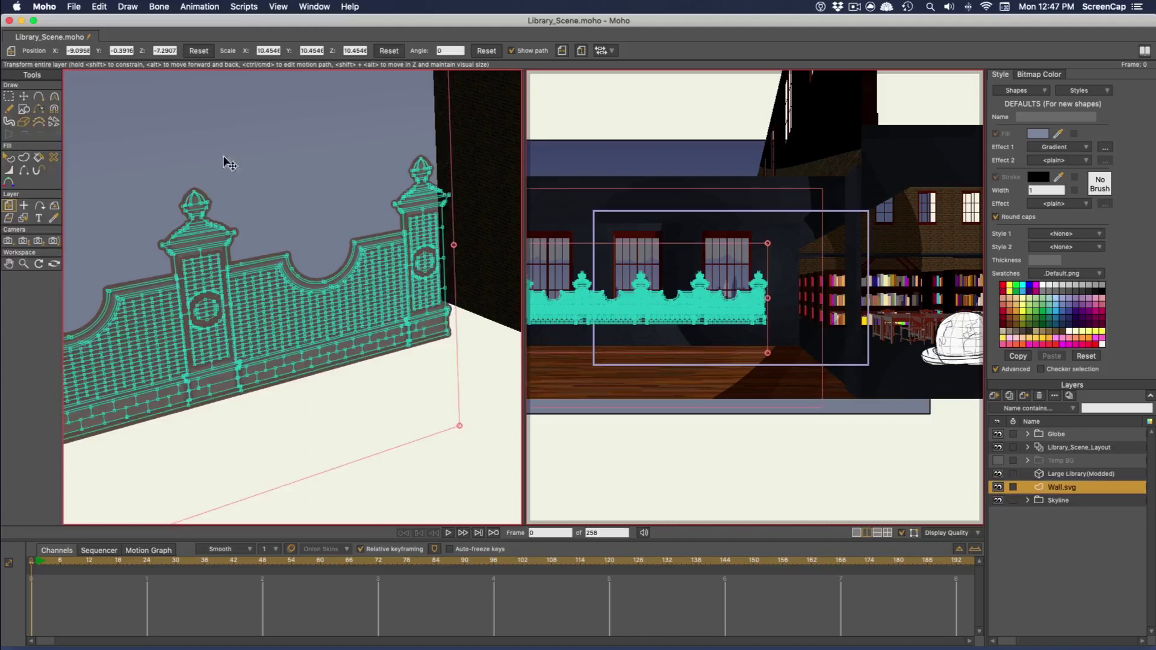
click(99, 7)
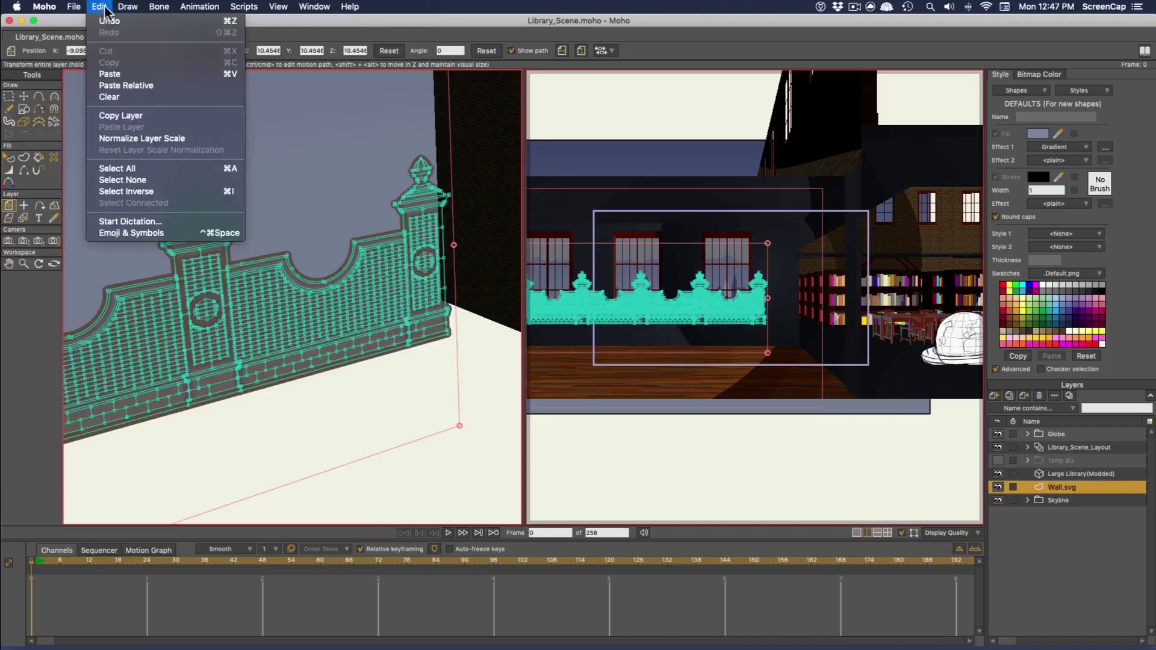
click(134, 138)
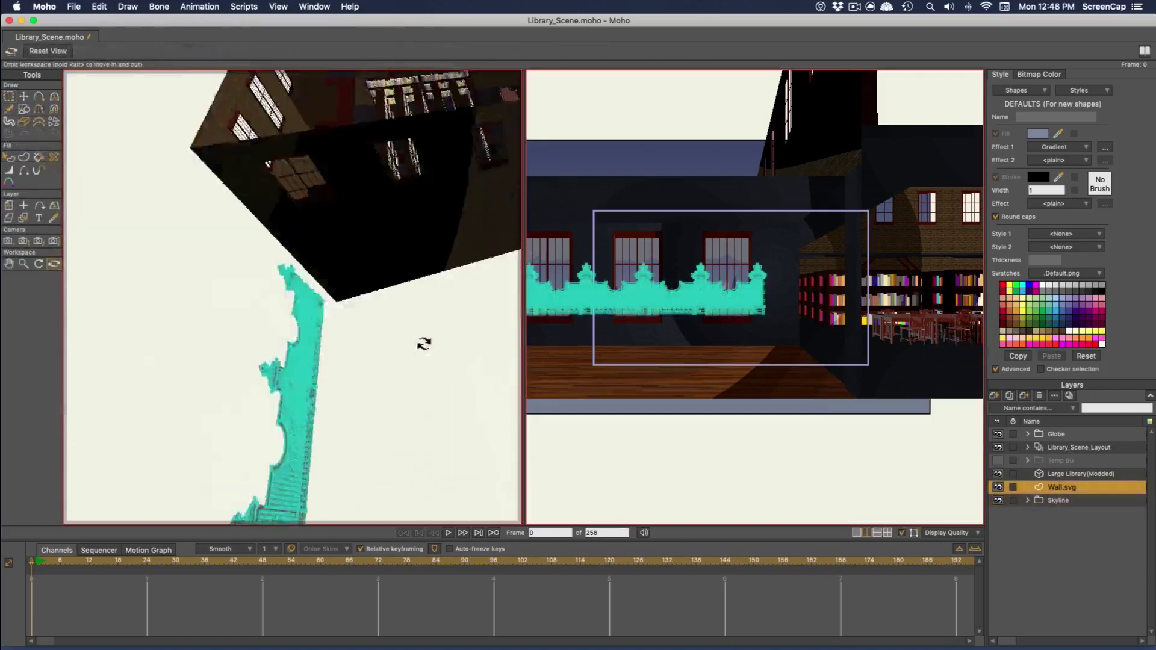
Try to shift the wall against the outer corner of the library building, and undo the last change.
drag(423, 343, 415, 368)
click(8, 205)
drag(332, 416, 316, 393)
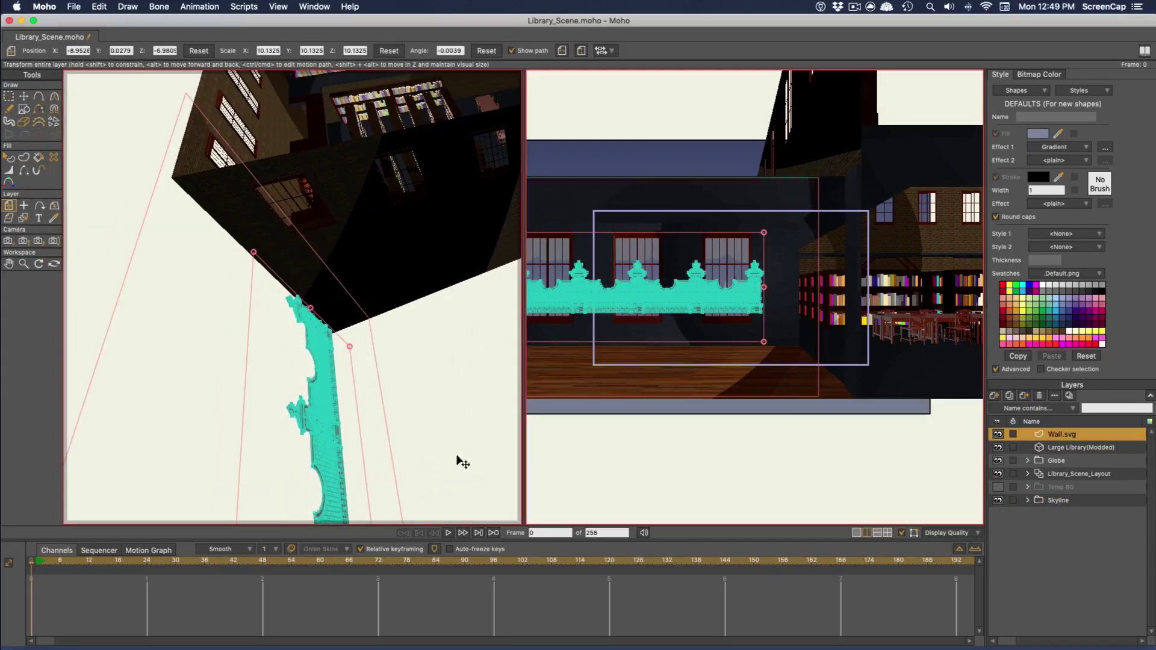
key(ctrl+z)
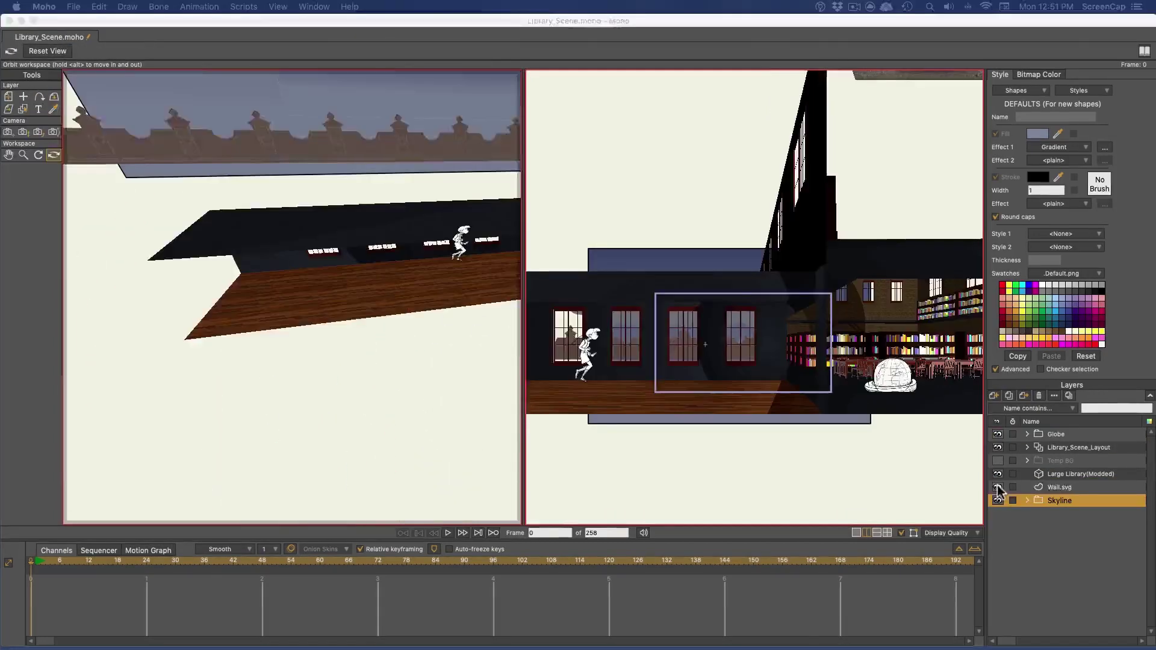
Hide the wall and the library model, and add a new vector layer named Ground.
click(997, 488)
click(999, 473)
click(994, 395)
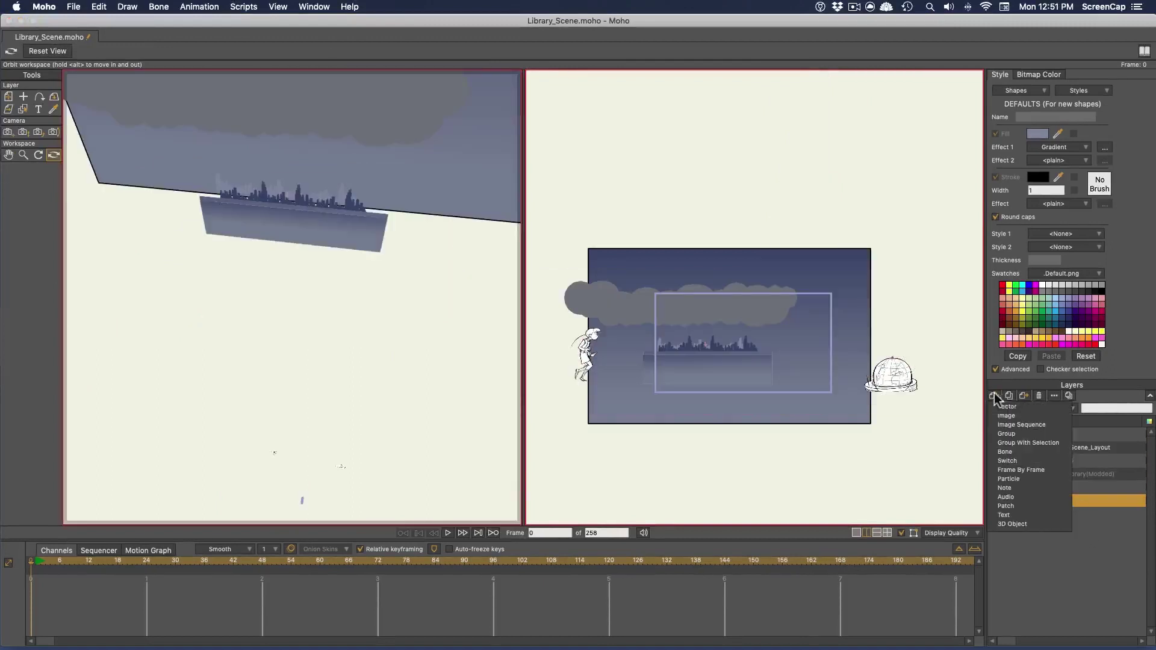
click(1003, 407)
double_click(1059, 474)
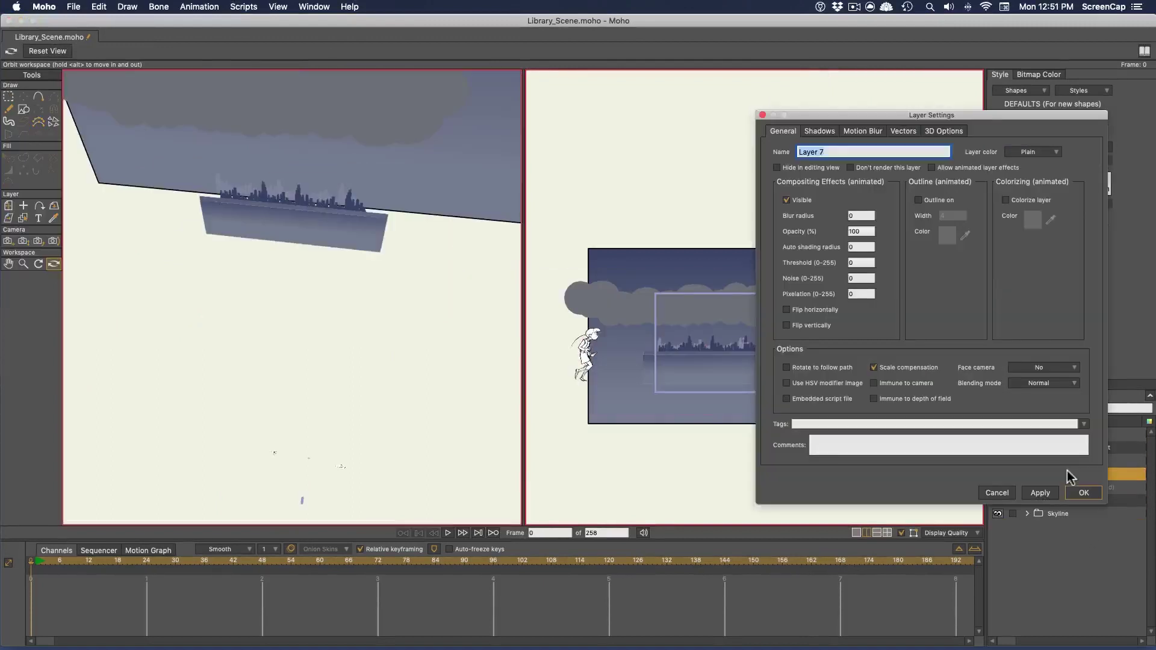
text(Ground)
key(Return)
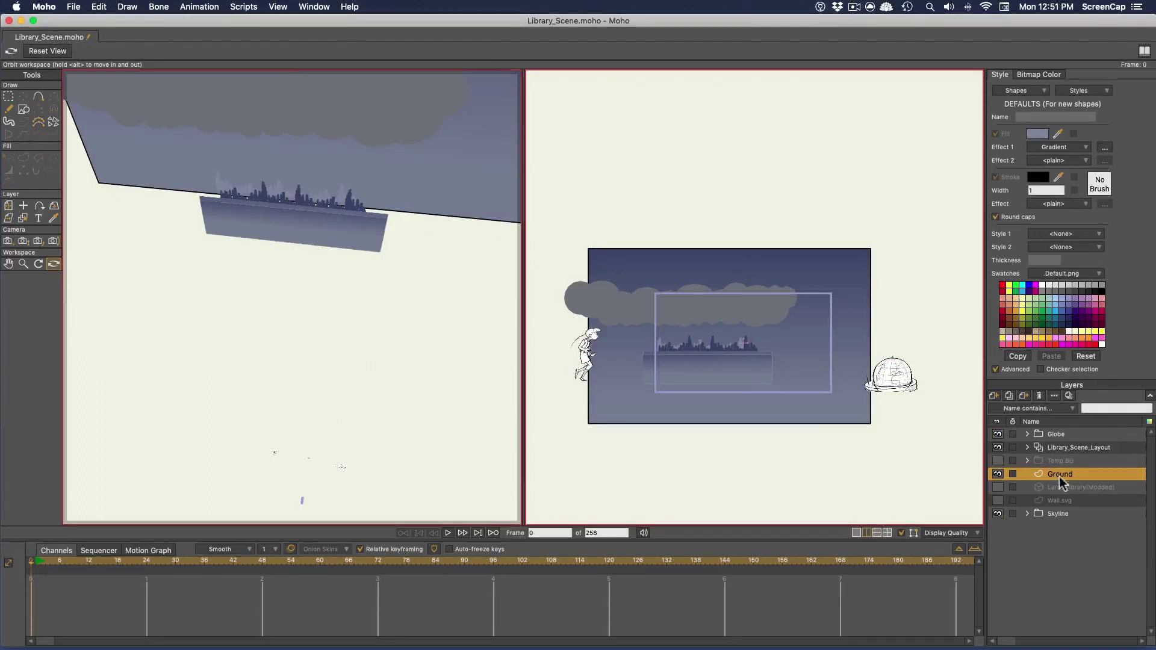
Draw a large rectangle covering the camera frame on the Ground layer, with a plain fill and no stroke.
click(23, 109)
mouse_move(567, 223)
mouse_down()
mouse_move(870, 426)
mouse_move(960, 504)
mouse_up()
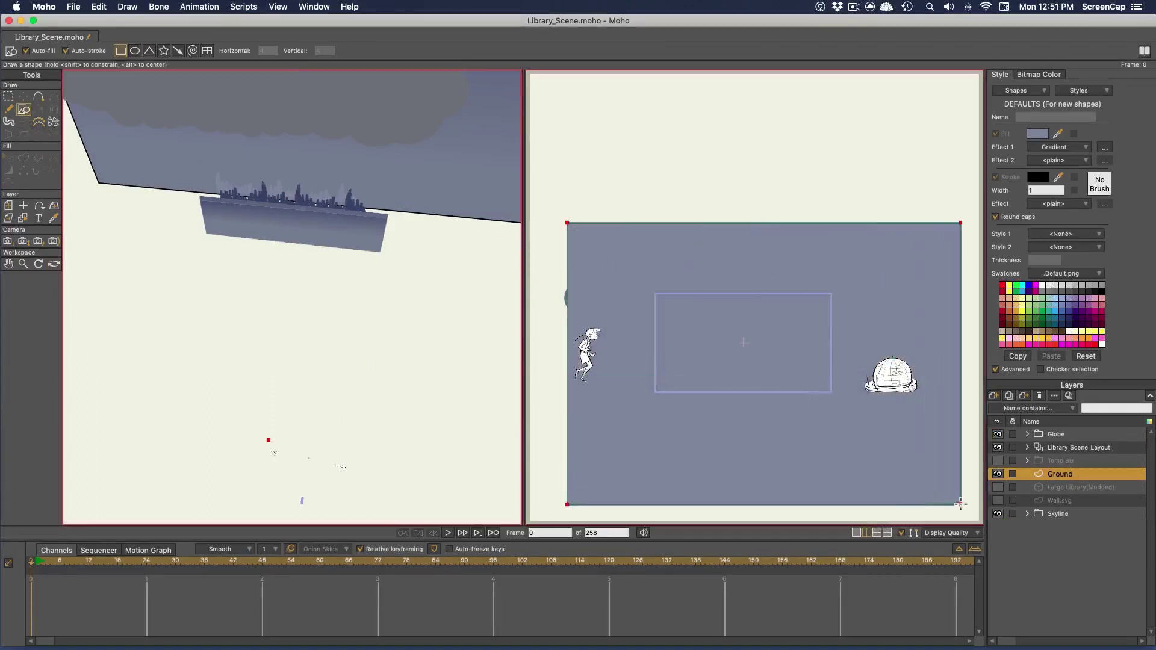
click(8, 157)
click(903, 477)
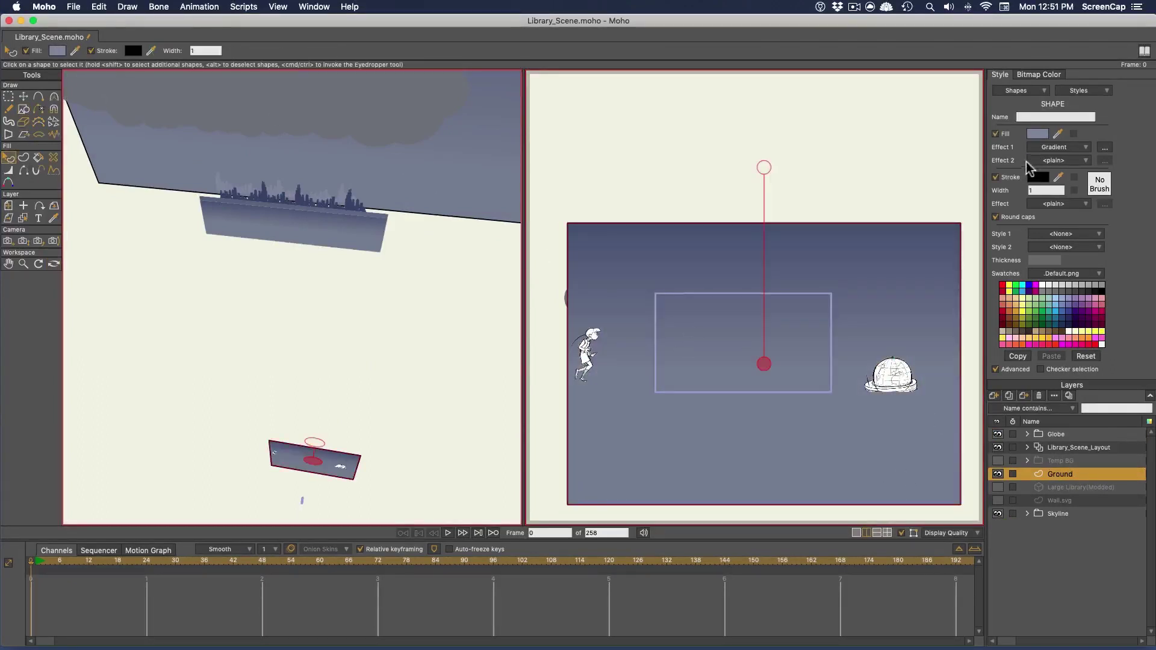
click(1057, 147)
click(1064, 148)
click(1009, 177)
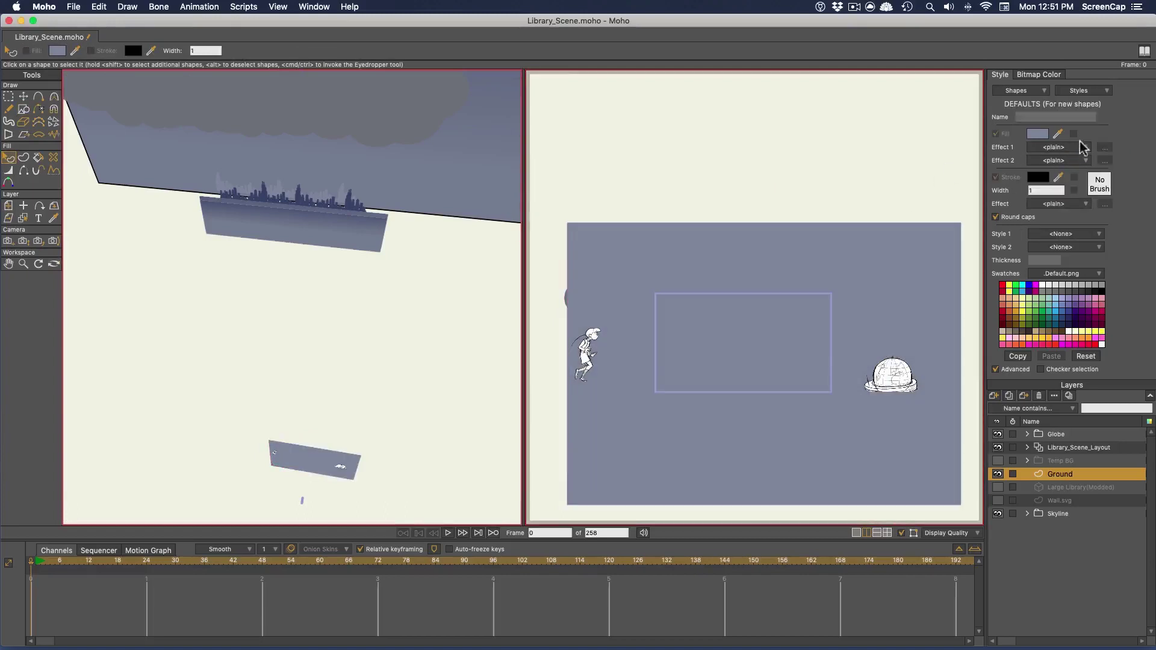
Fill the ground rectangle with an image texture using grass_night.png from the Images folder.
click(1059, 147)
click(1100, 201)
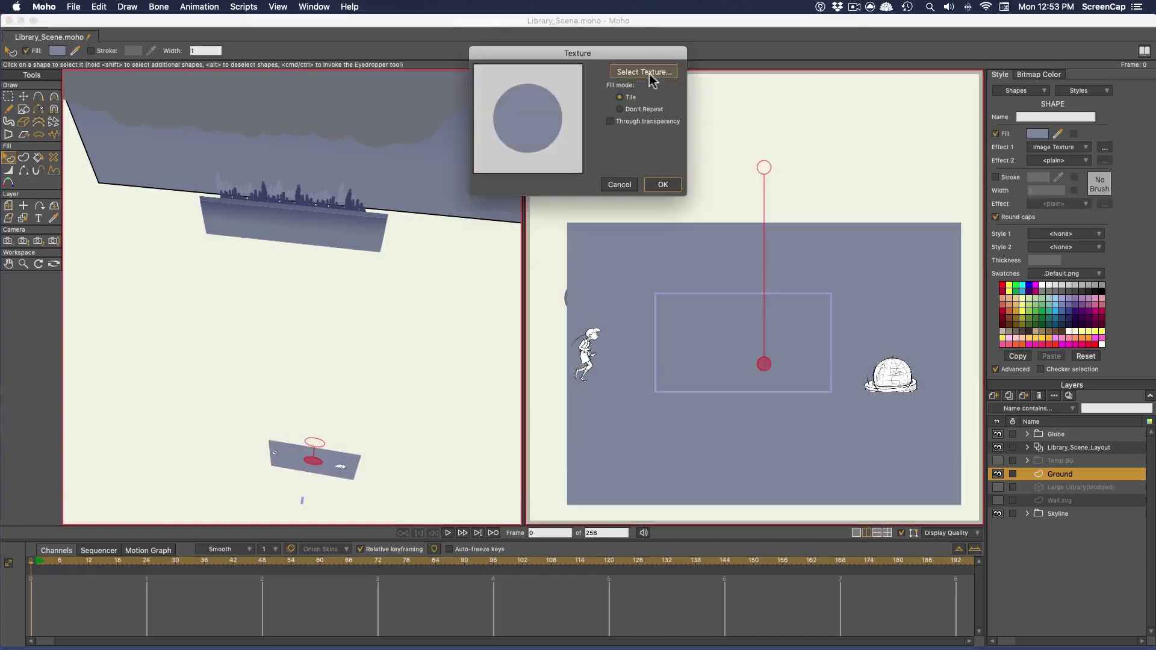
click(649, 74)
click(655, 146)
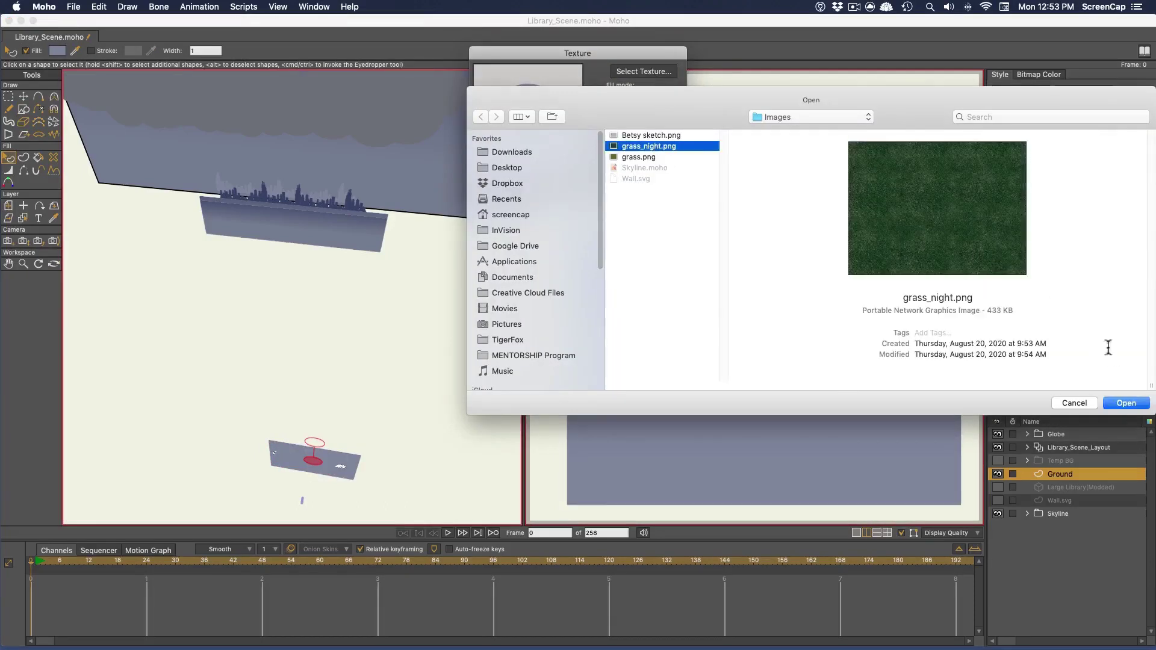
click(1127, 402)
click(662, 184)
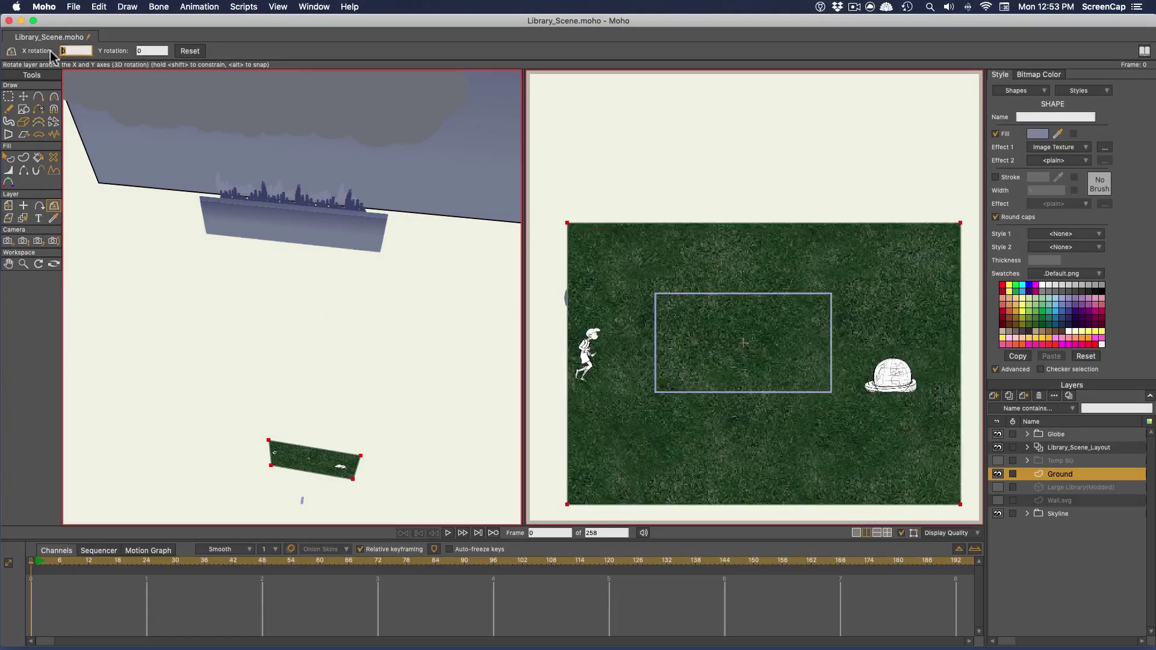
Rotate the Ground layer 90 degrees around X to lay it flat, and move it outside the library up against the wall.
text(90)
key(Return)
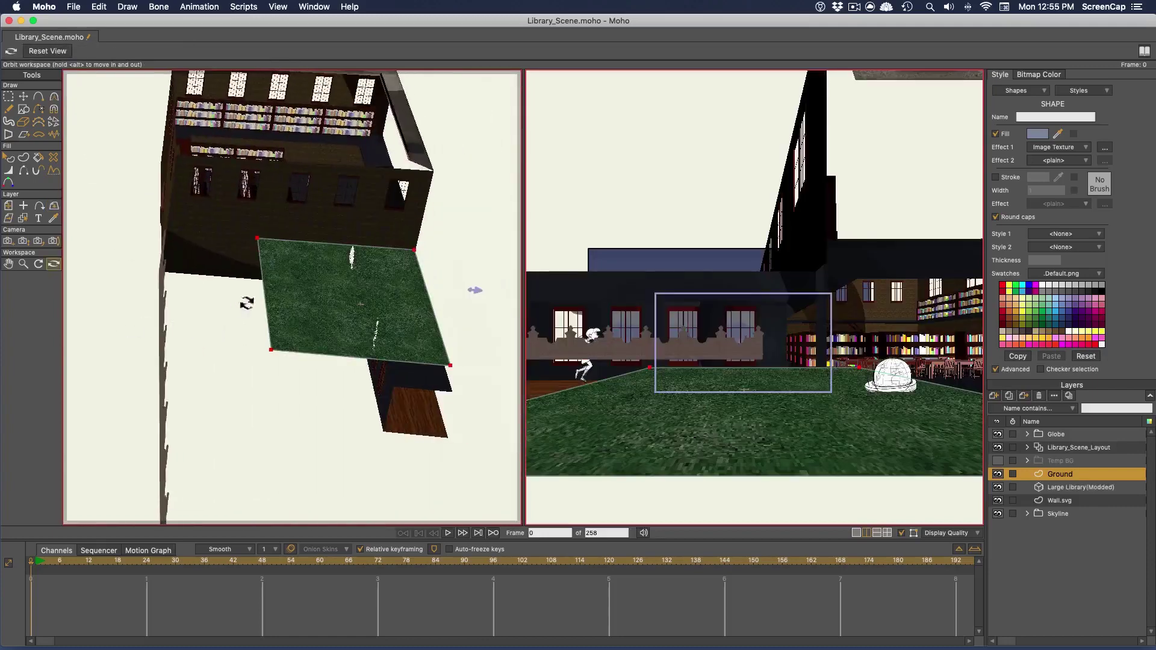
key(0)
drag(315, 312, 214, 309)
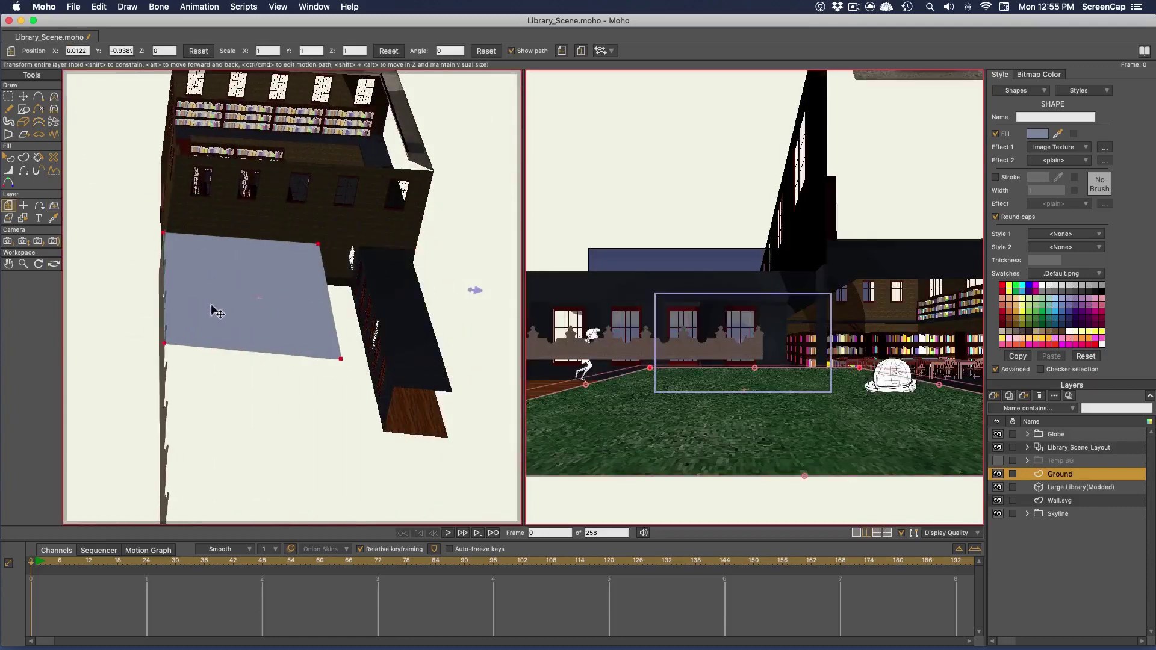
Enlarge the ground rectangle so the grass fills the whole area between the outer wall and the library's windows.
key(t)
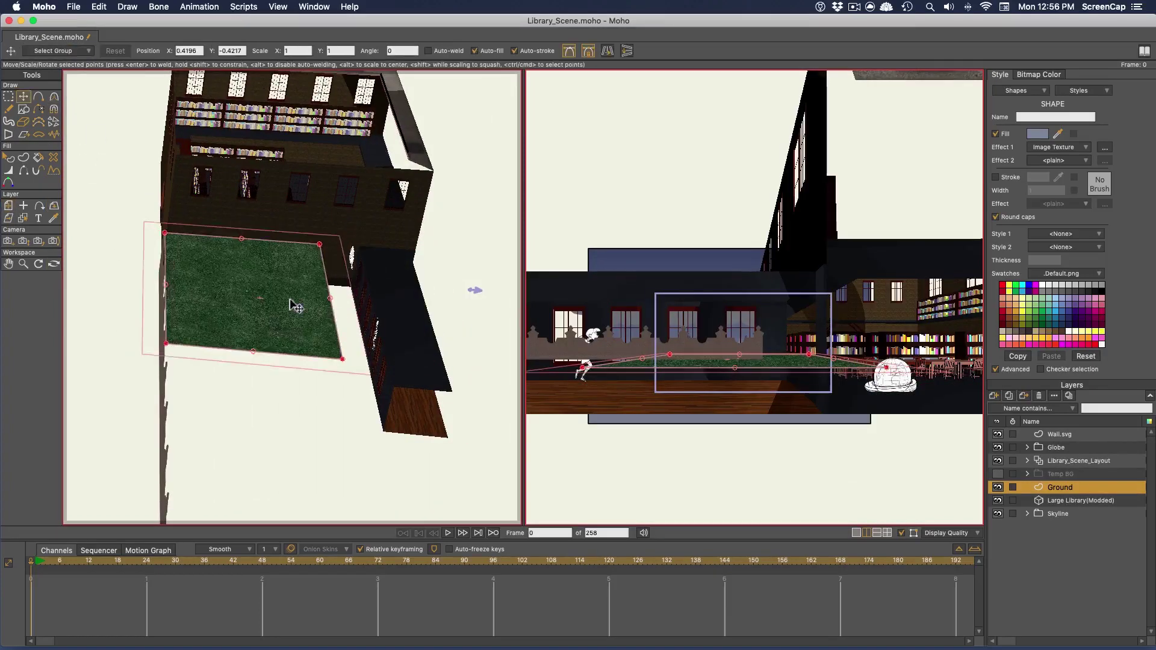
drag(335, 304, 327, 632)
drag(168, 340, 159, 339)
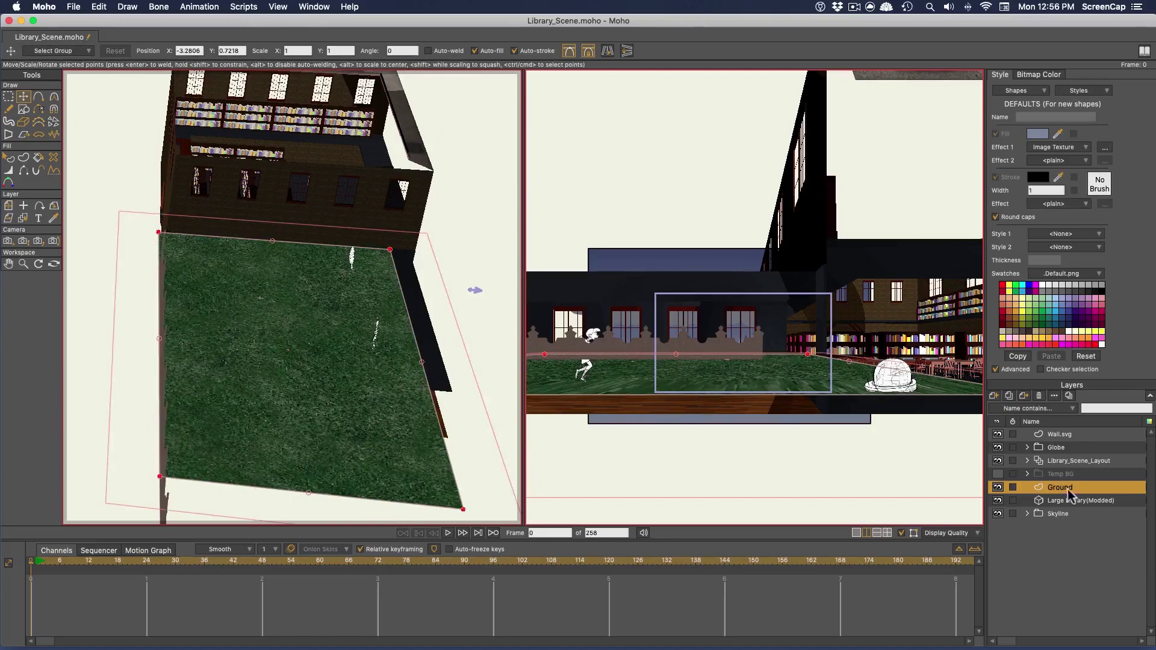
Apply the project settings with sorting layers by depth enabled, and place Ground below the library model in the layer order.
click(73, 6)
click(116, 221)
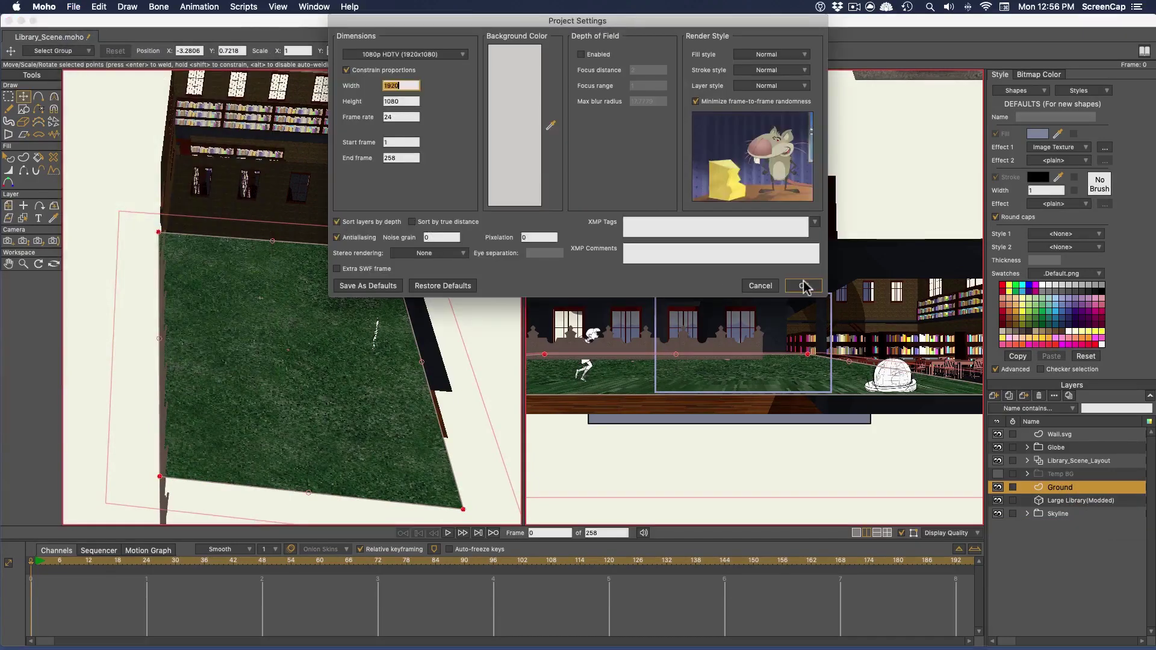
click(804, 285)
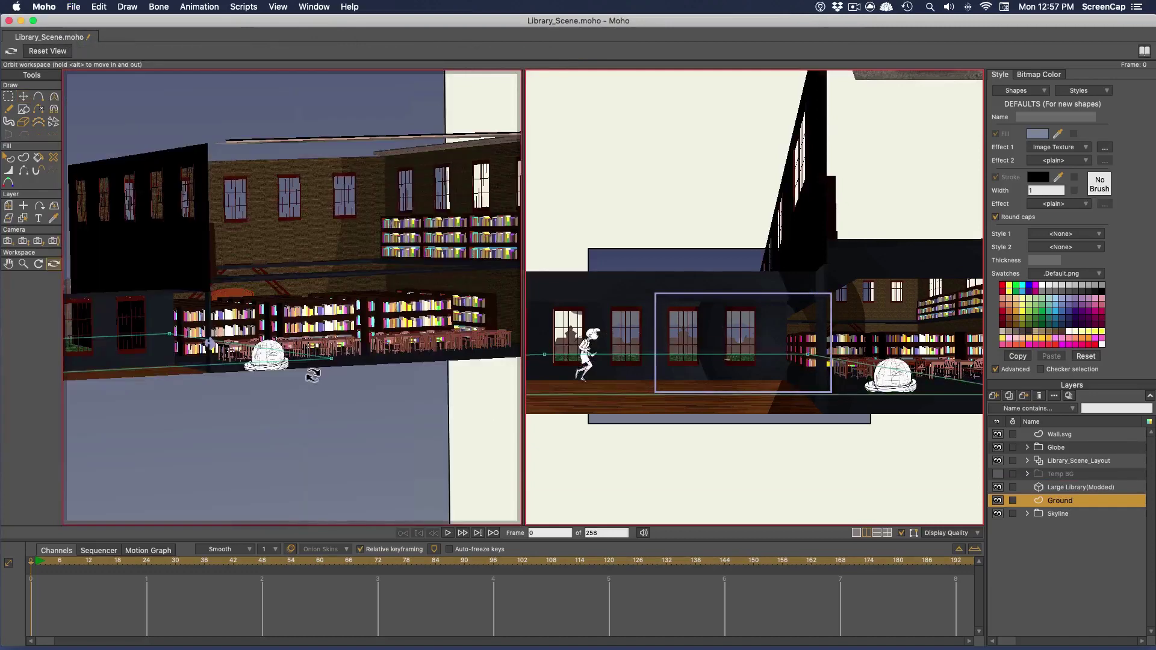
scroll(731, 366, up, 10)
scroll(734, 363, down, 5)
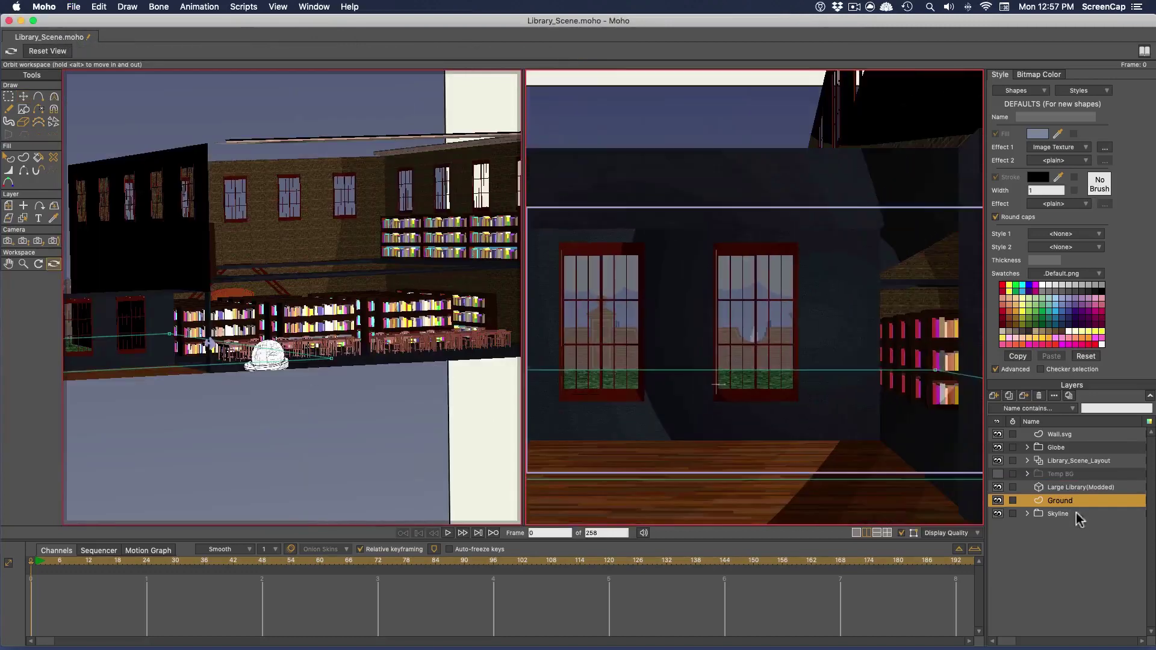
Place Wall.svg between Ground and Skyline in the layer order, and check the arrangement of the outdoor layers around the library.
click(1075, 513)
drag(240, 265, 334, 329)
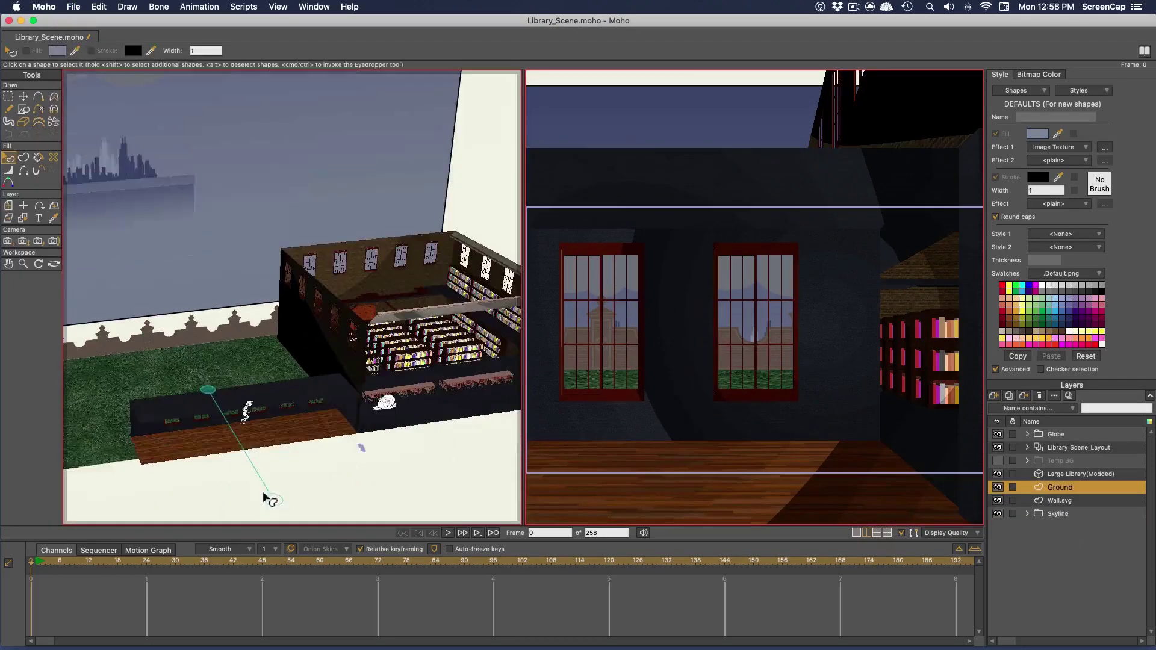
drag(265, 490, 342, 365)
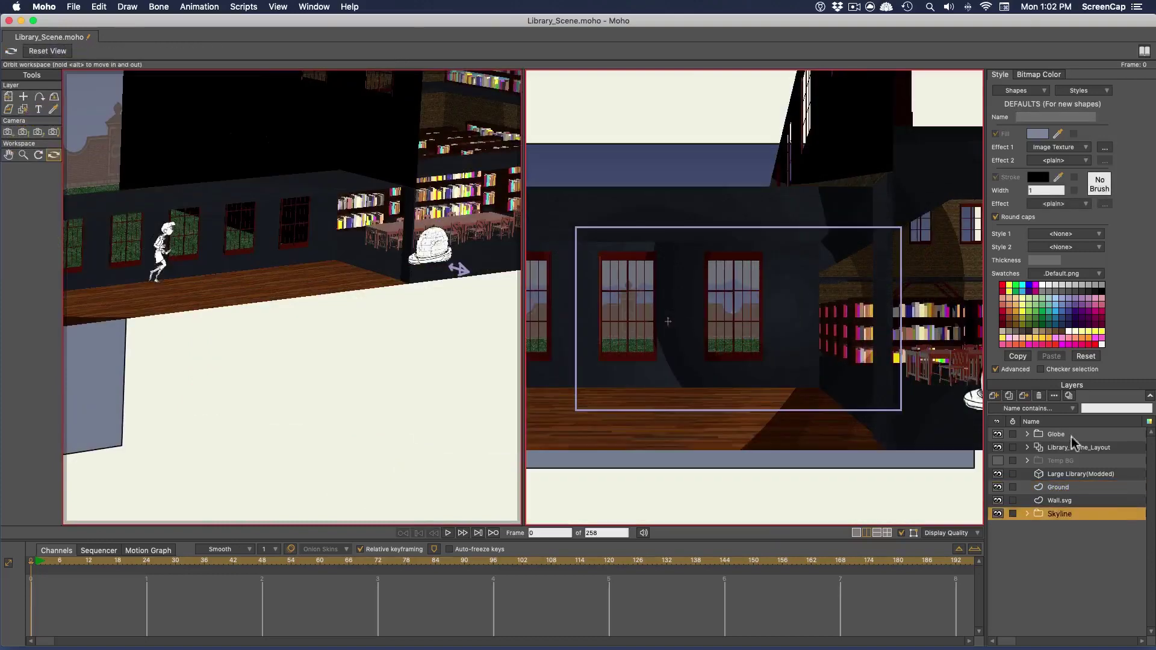
Group all the layers into a group named Library_Scene, and move Skyline to the bottom of that group.
shift+click(1069, 515)
click(994, 395)
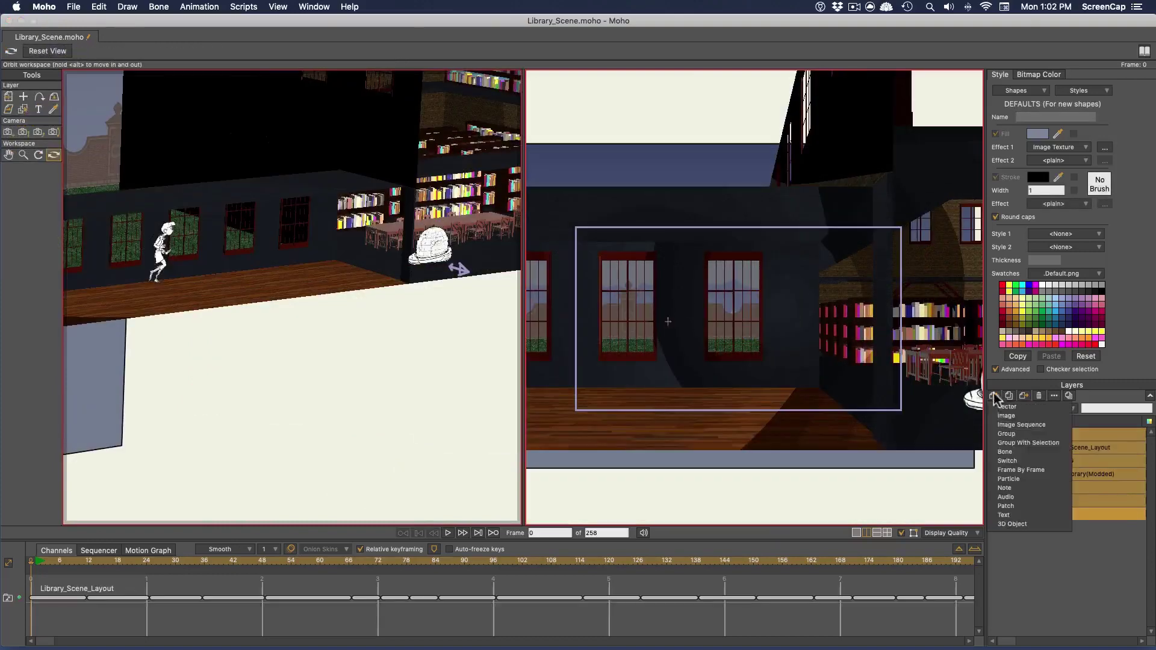
click(1007, 443)
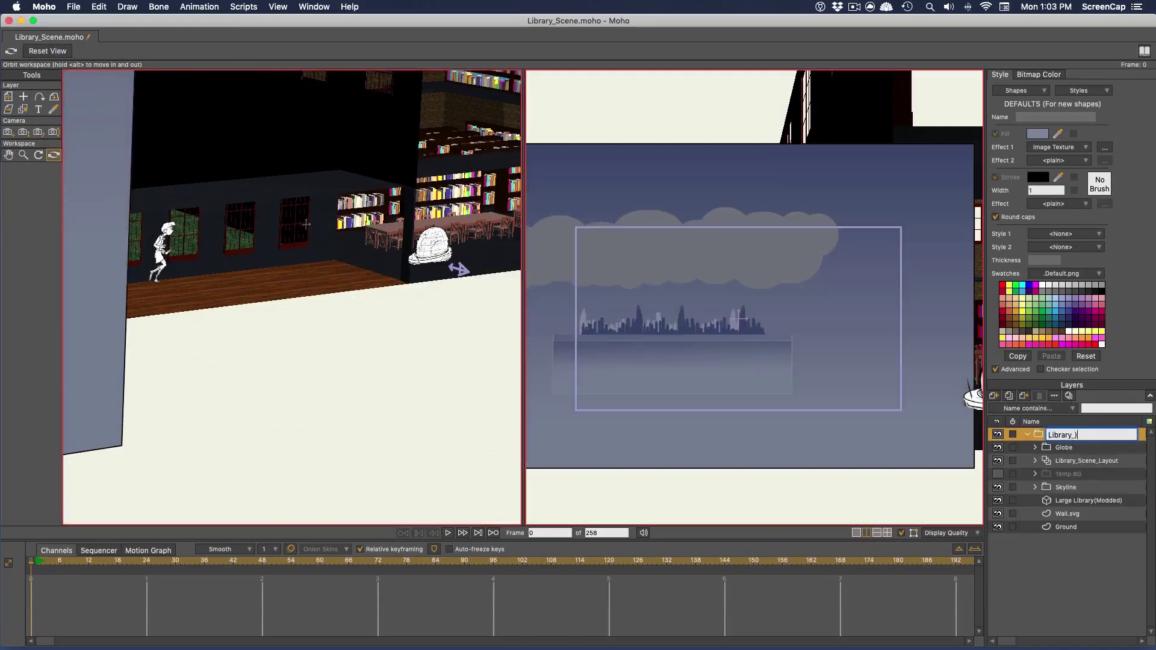
key(Return)
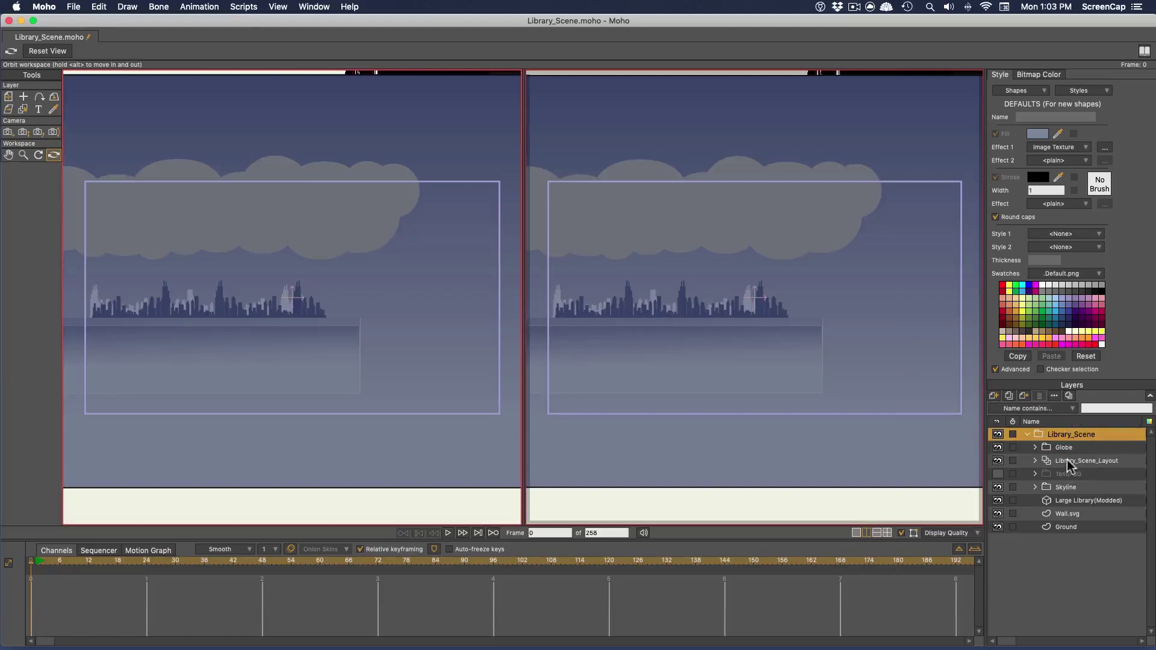
click(1067, 460)
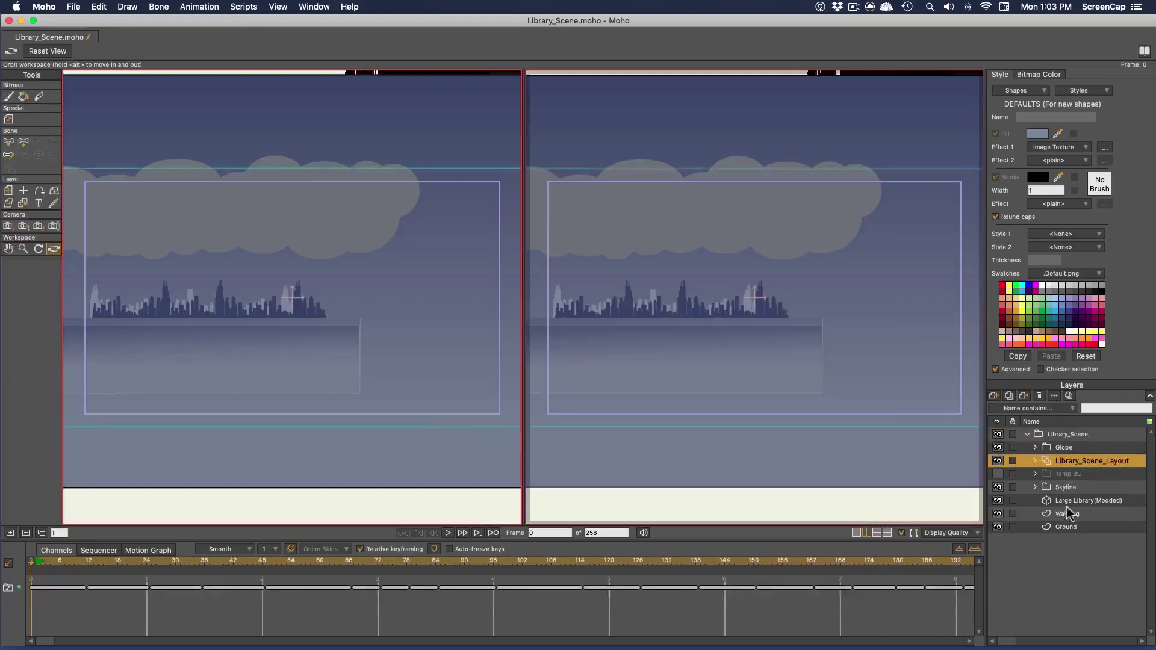
mouse_move(1067, 488)
mouse_down()
mouse_move(1071, 529)
mouse_move(1069, 505)
mouse_up()
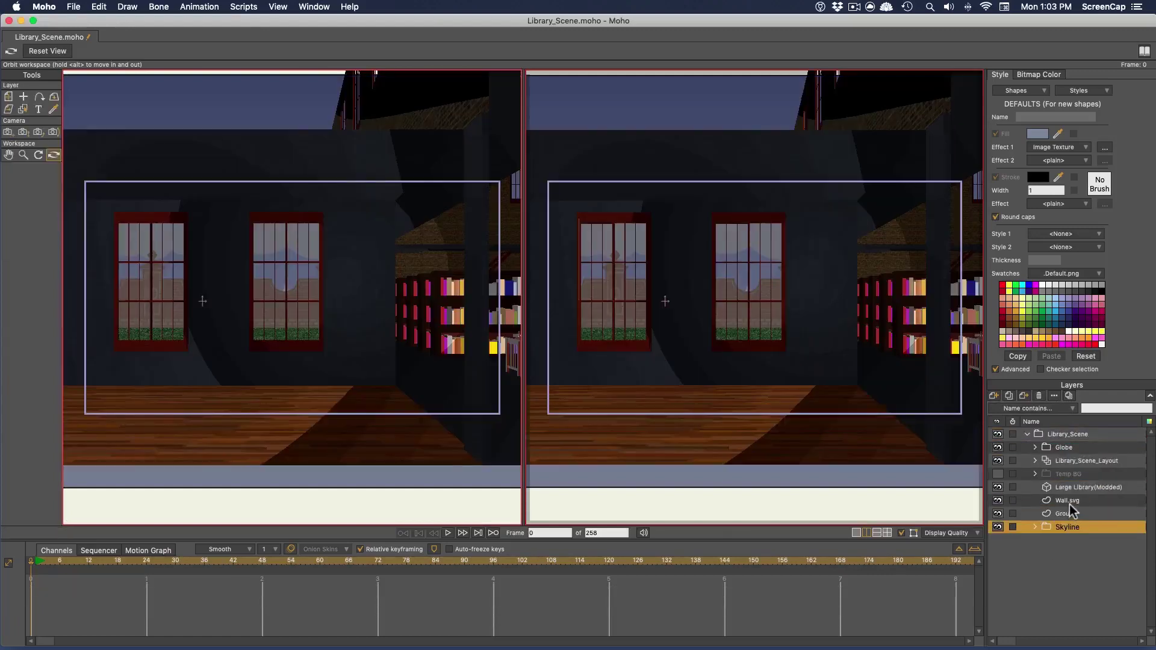
Track the camera sideways to about X -1.79 and key it at frame 1 to frame the running character.
click(1061, 461)
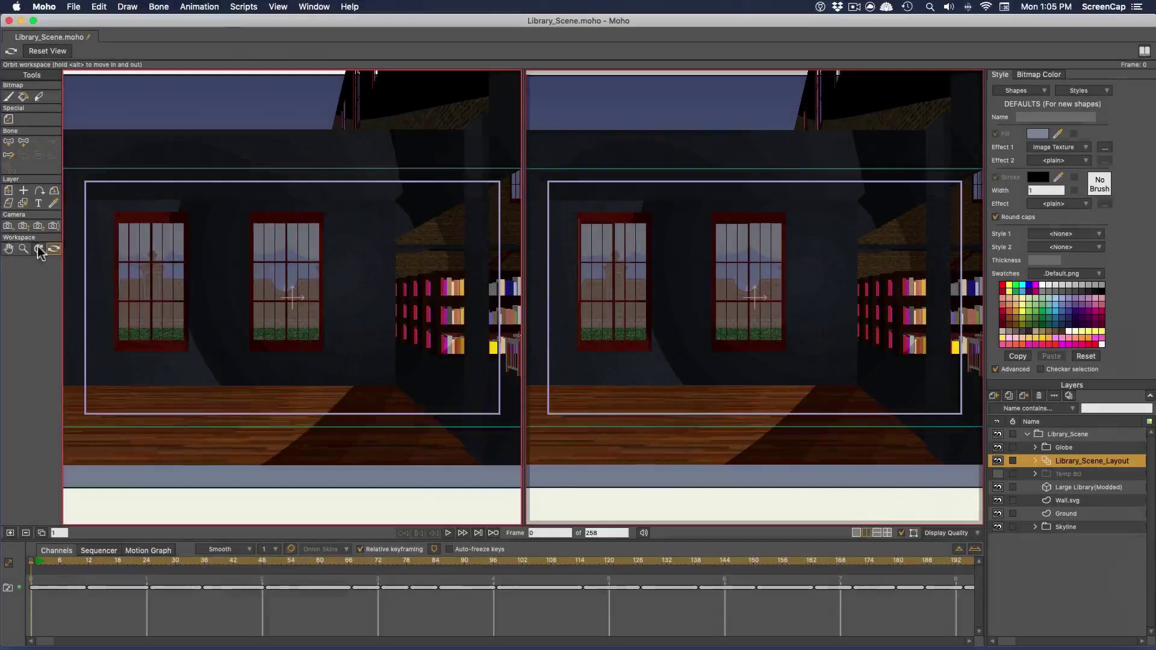
drag(241, 265, 283, 330)
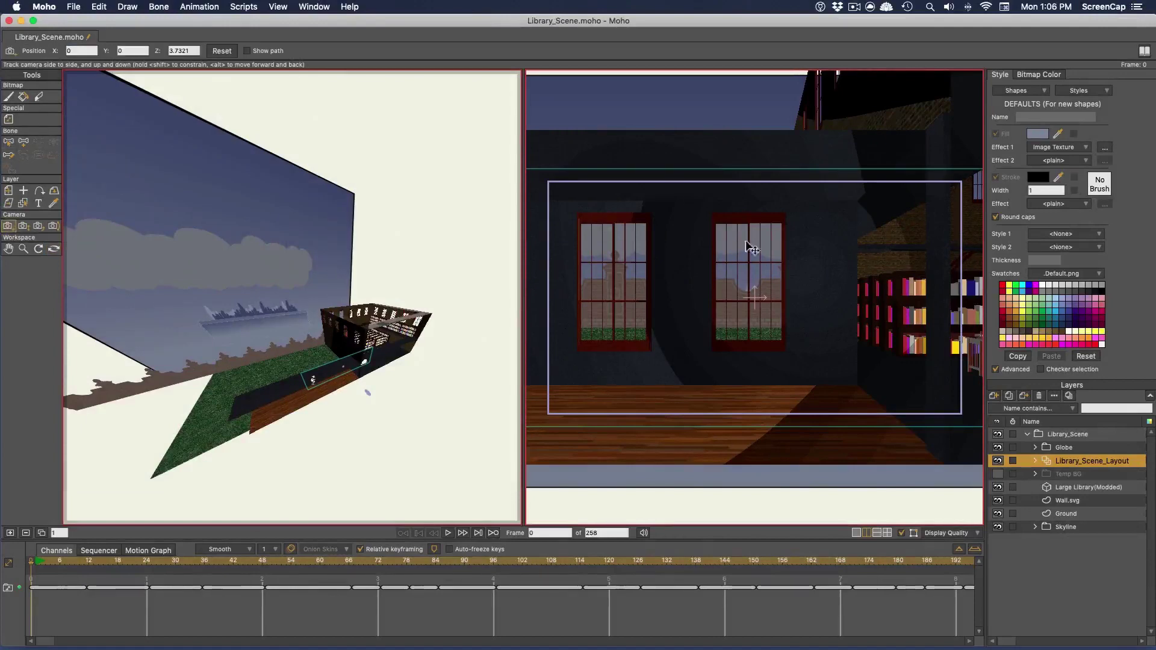
drag(751, 247, 678, 340)
click(36, 565)
click(684, 255)
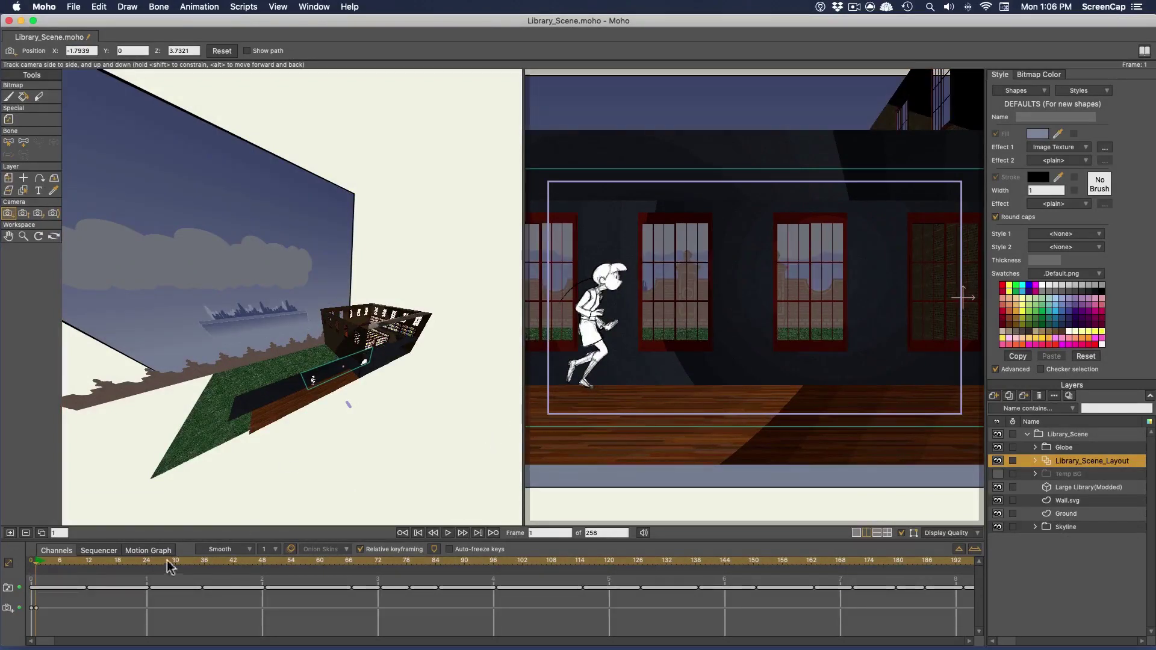
Track the camera to about X 0.03 at frame 132 to follow the character, and shift that camera key to about frame 112.
drag(170, 566, 666, 552)
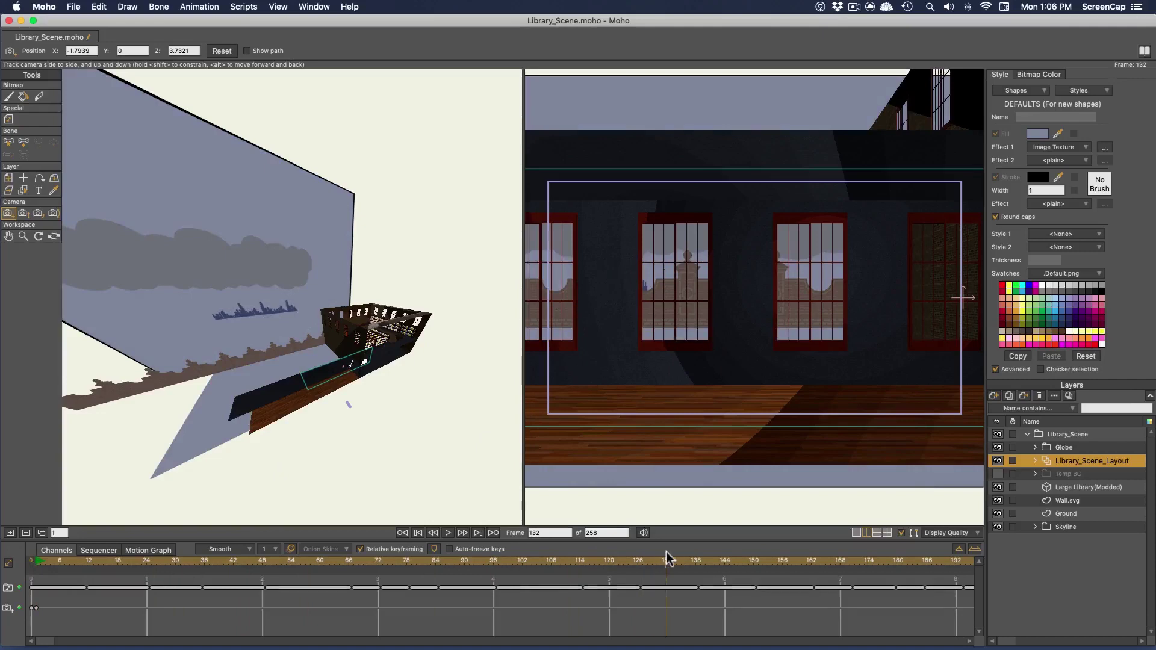
drag(751, 343, 701, 345)
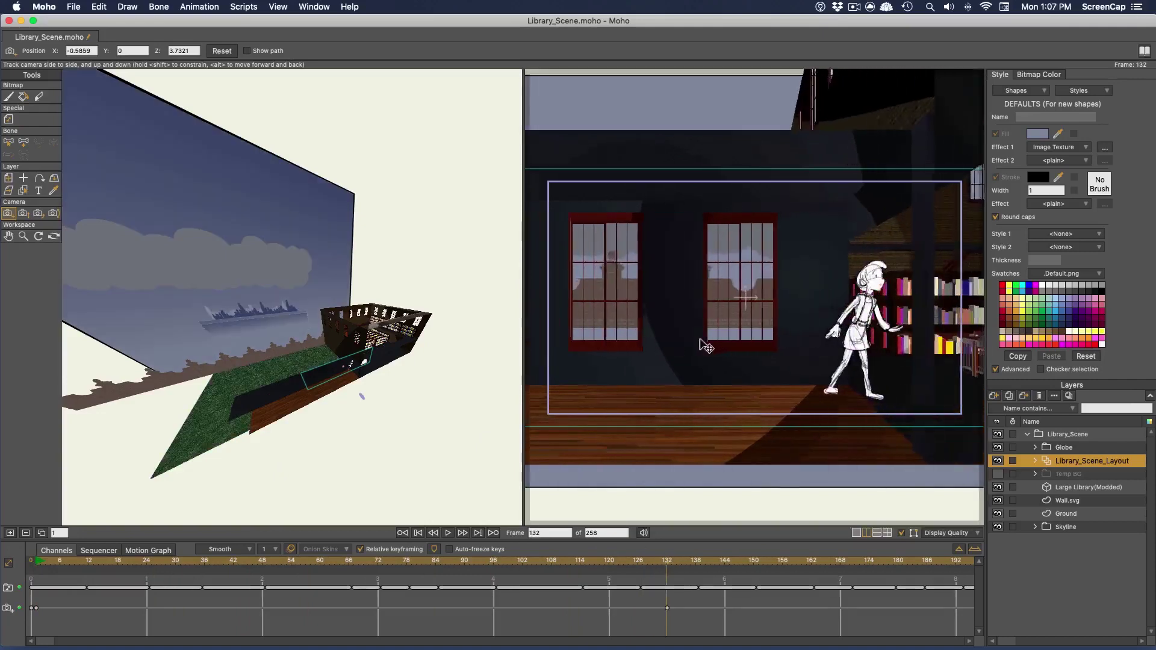
drag(635, 559, 562, 556)
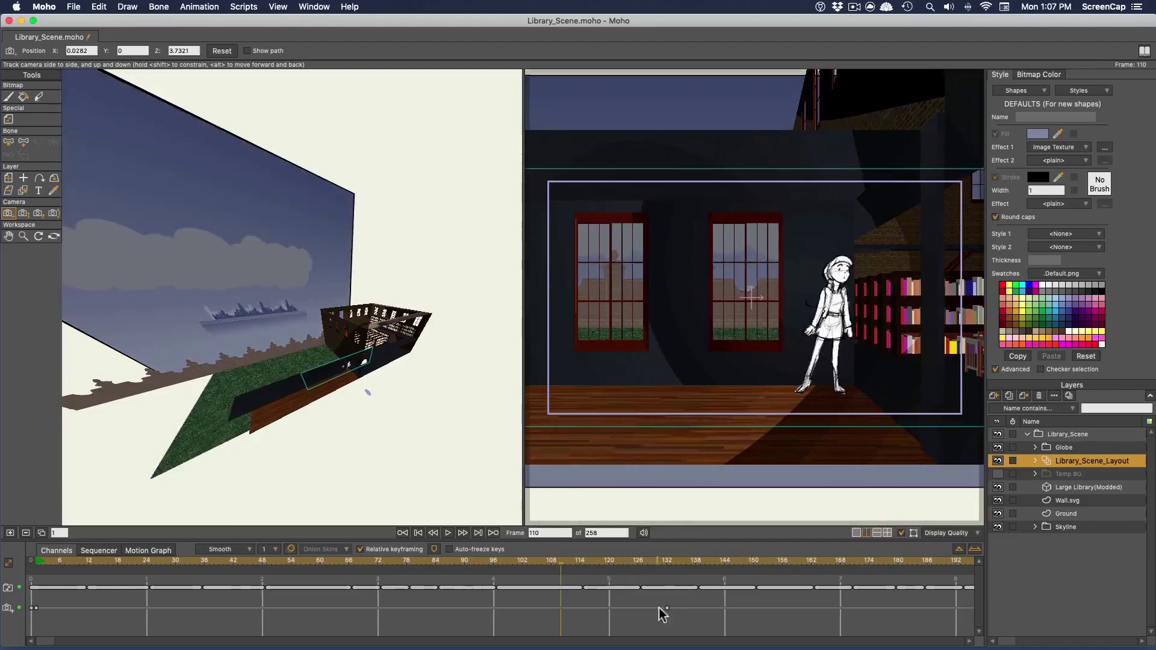
drag(667, 607, 571, 607)
drag(561, 563, 31, 609)
drag(80, 566, 170, 561)
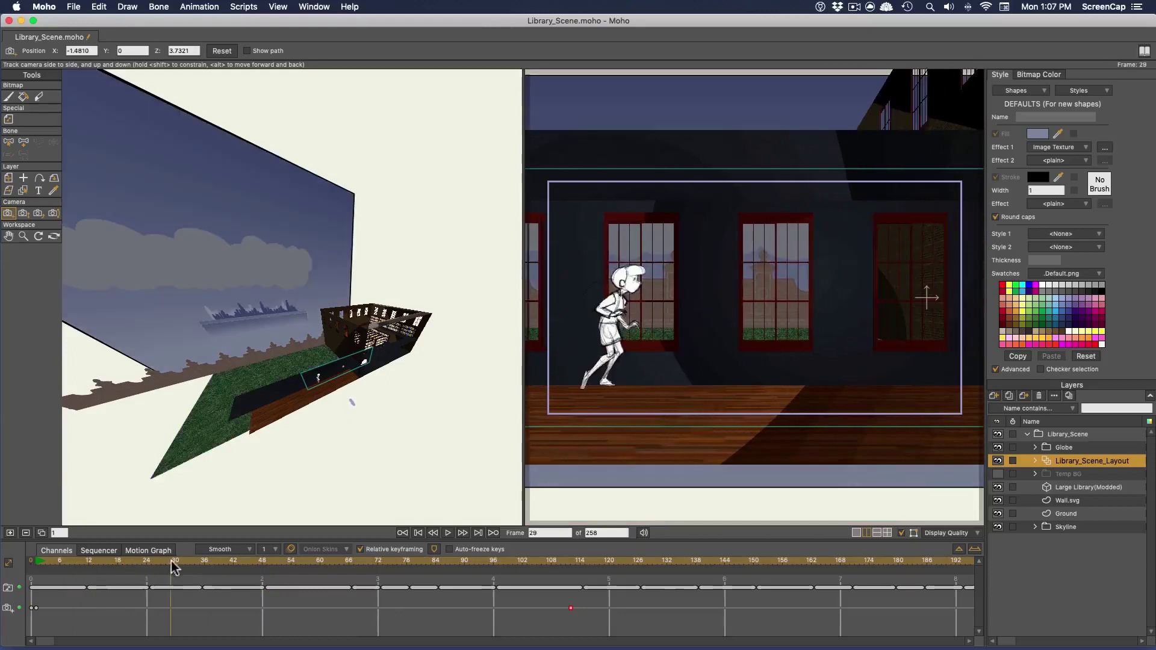
Move the camera key from frame 1 to frame 27 so the camera holds while the character starts running.
click(172, 606)
drag(37, 609, 99, 609)
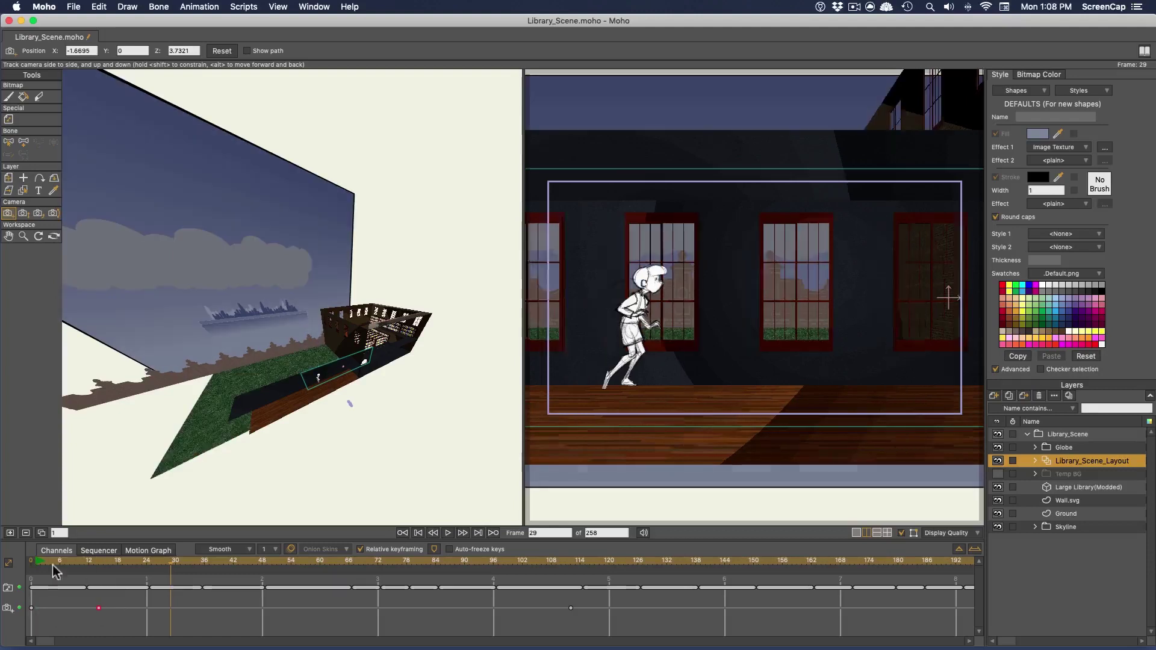
drag(45, 565, 164, 568)
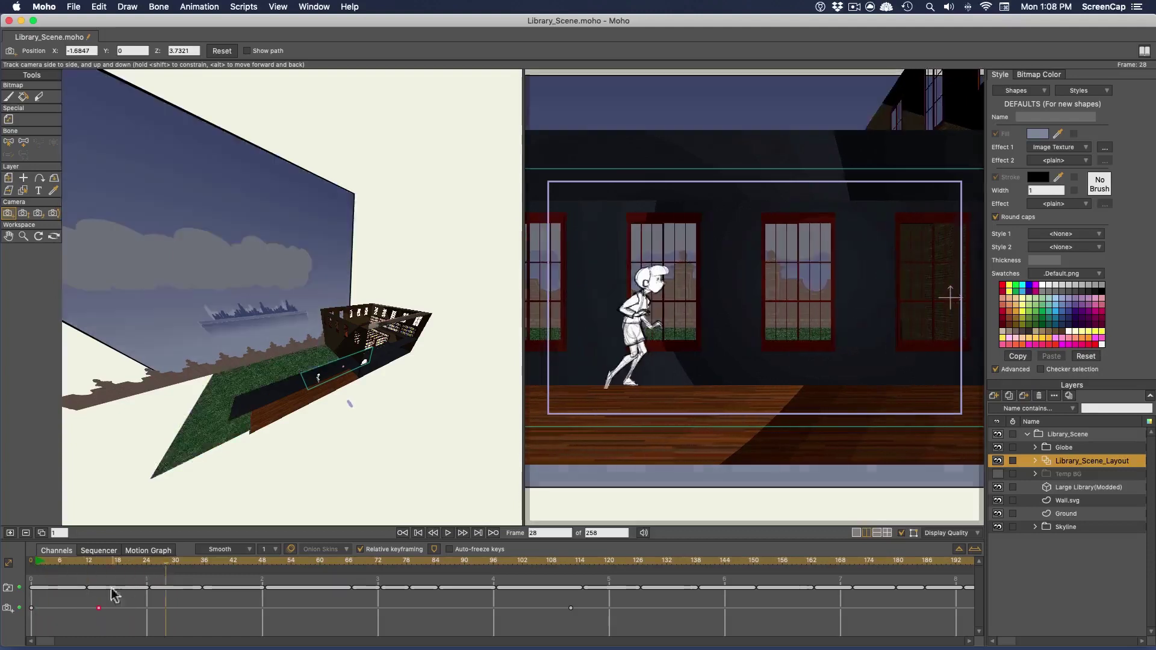
drag(98, 608, 161, 609)
drag(163, 566, 146, 565)
Set the interpolation of the camera key at frame 27 to Ease In/Out.
click(161, 608)
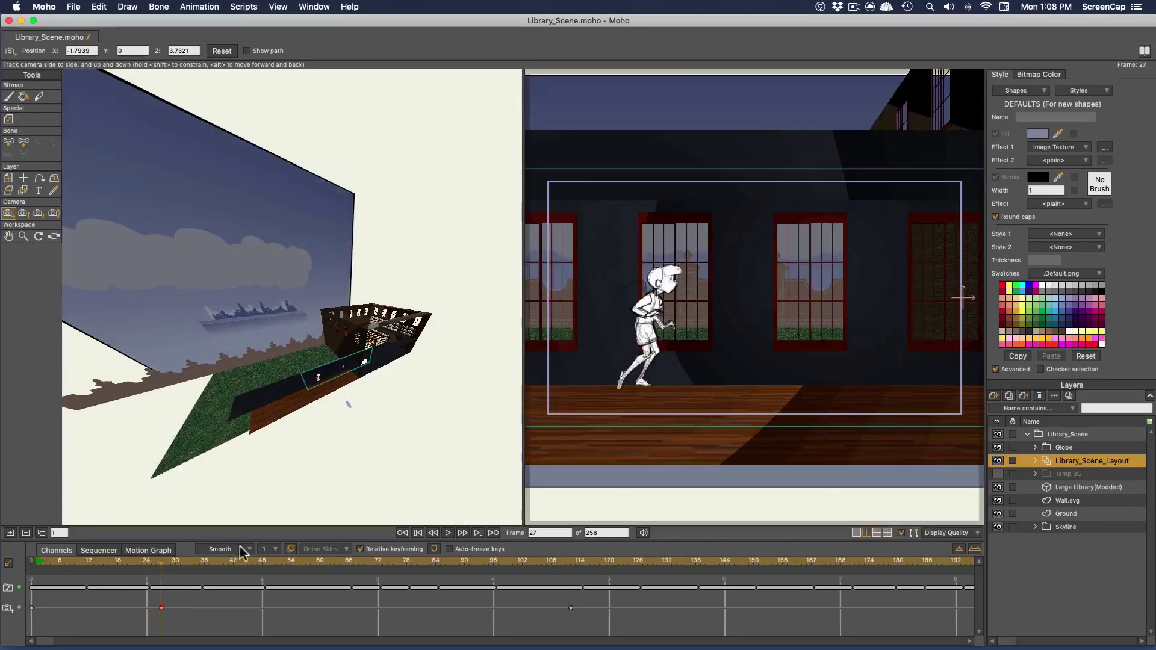
click(251, 549)
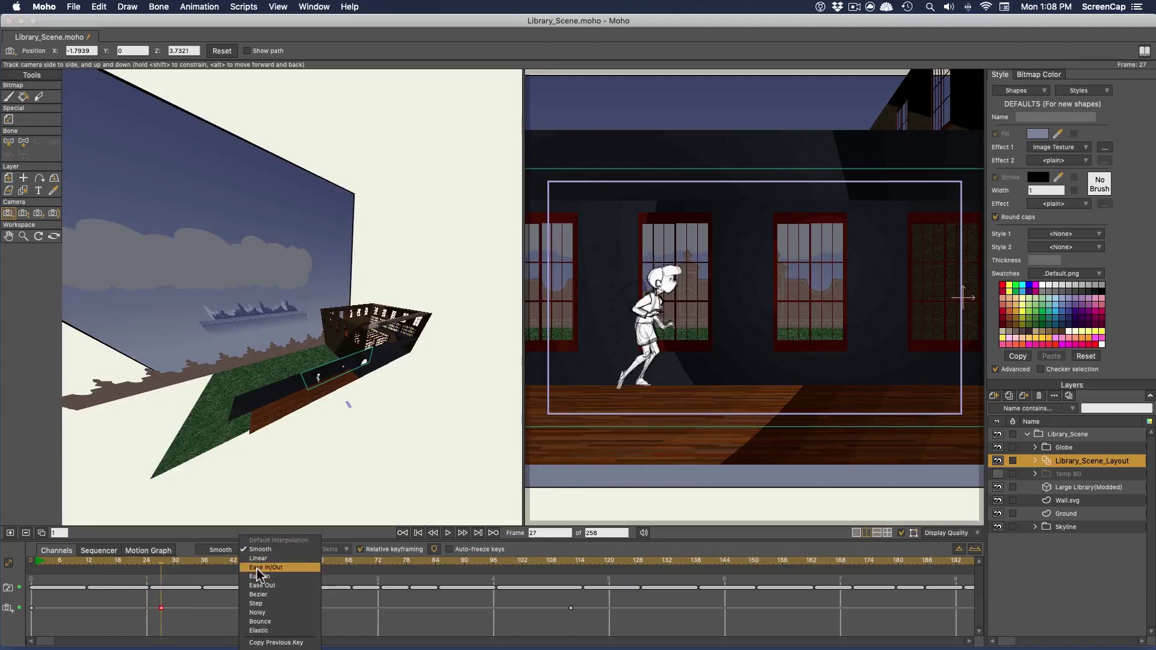
click(256, 568)
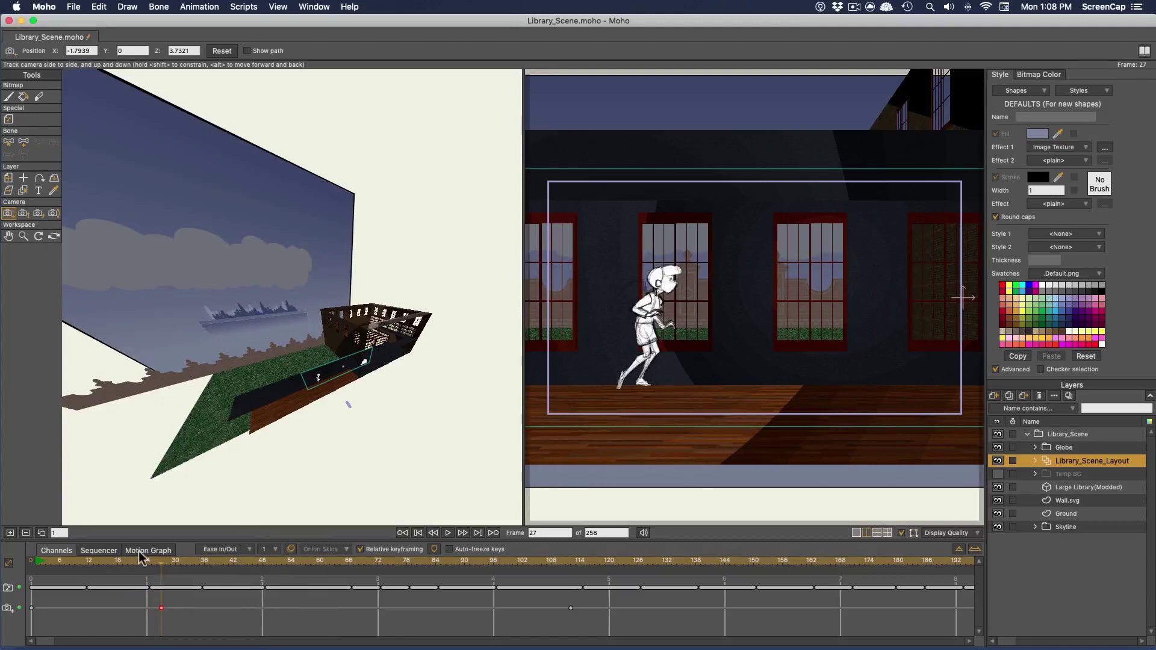
Track the camera to X 2.219 at about frame 167 to frame the character and the globe in front of the bookshelves.
drag(142, 559, 836, 475)
drag(880, 337, 642, 342)
drag(796, 561, 980, 565)
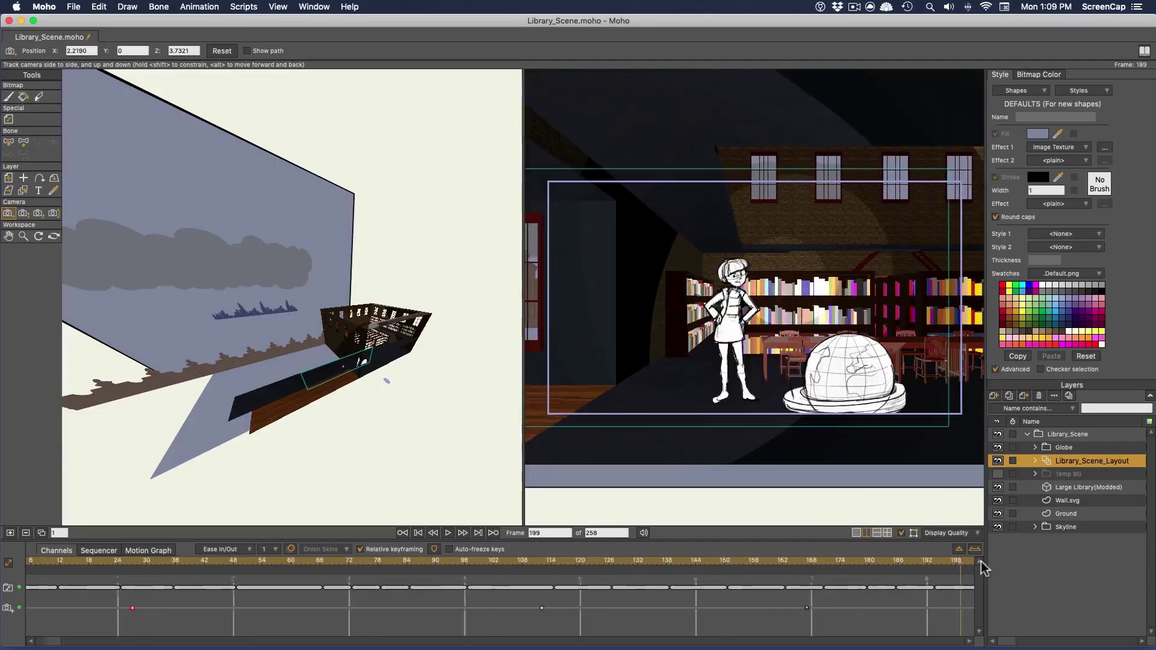
Copy the camera key at about frame 167 and paste it at about frame 206 to hold the framing.
drag(59, 641, 173, 640)
drag(501, 564, 286, 565)
drag(295, 623, 269, 604)
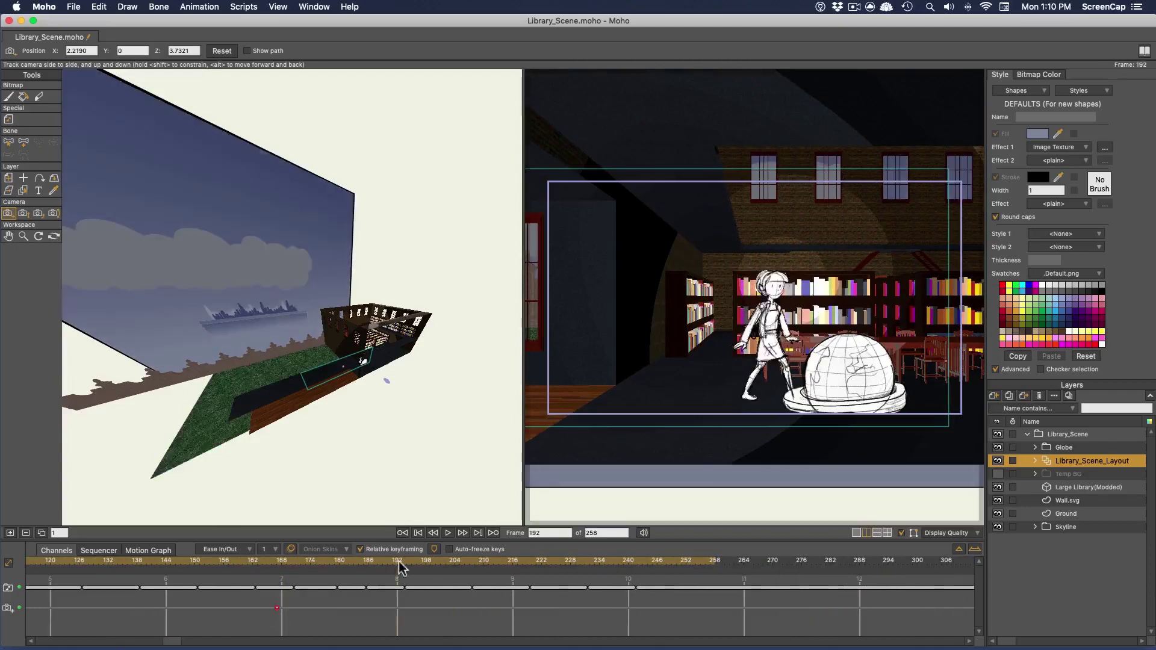
drag(400, 567, 588, 566)
key(super+v)
Track the camera to X 2.9707 at frame 232 so the character behind the globe is centred.
click(8, 178)
click(10, 214)
drag(807, 313, 731, 315)
Reposition the Globe layer to about X 0.29, Y 0.13, Z 0.48, and delete its stray position key.
click(1069, 449)
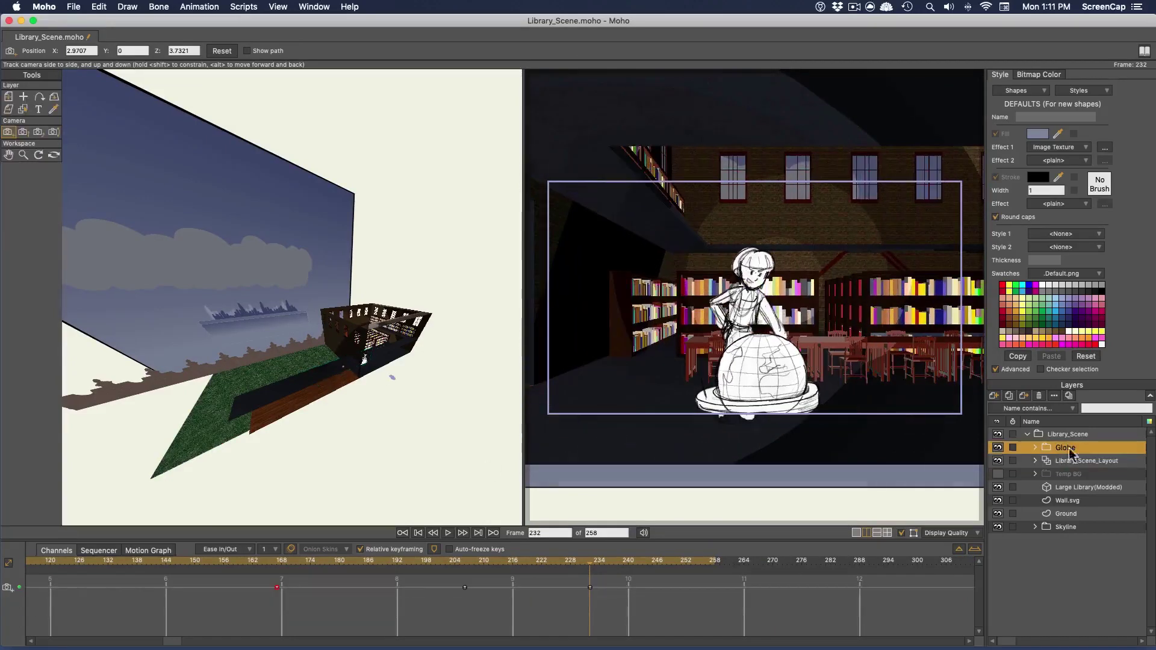
scroll(355, 360, up, 6)
key(m)
drag(387, 373, 394, 380)
drag(833, 405, 802, 372)
drag(599, 602, 576, 614)
key(Delete)
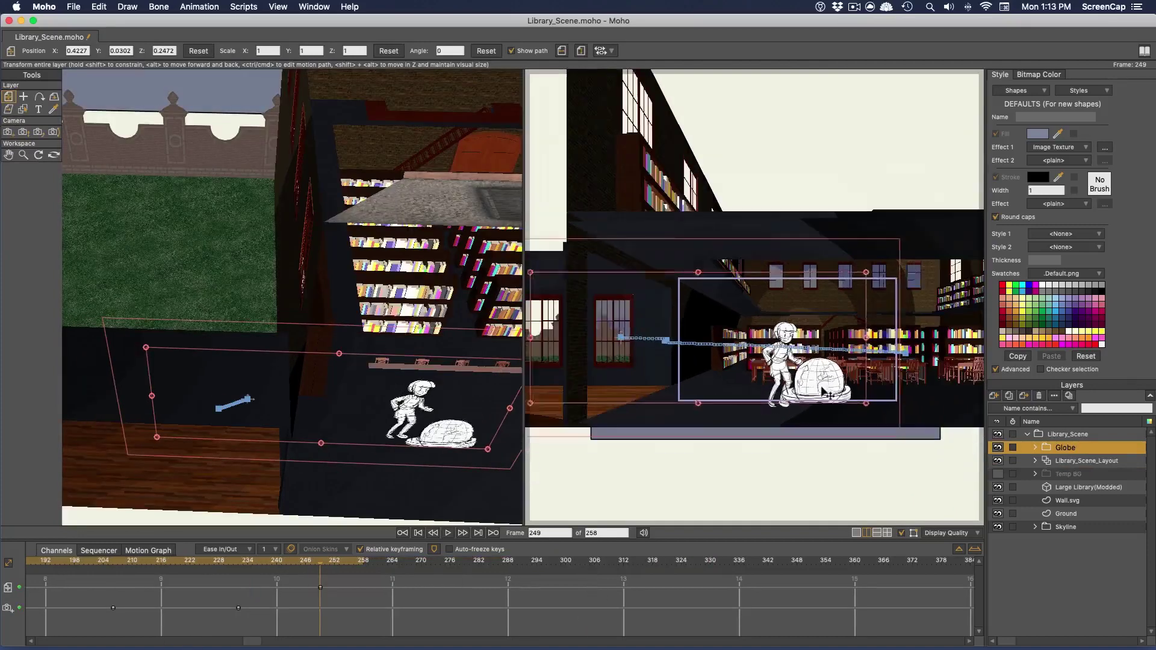
drag(828, 394, 813, 371)
click(1071, 463)
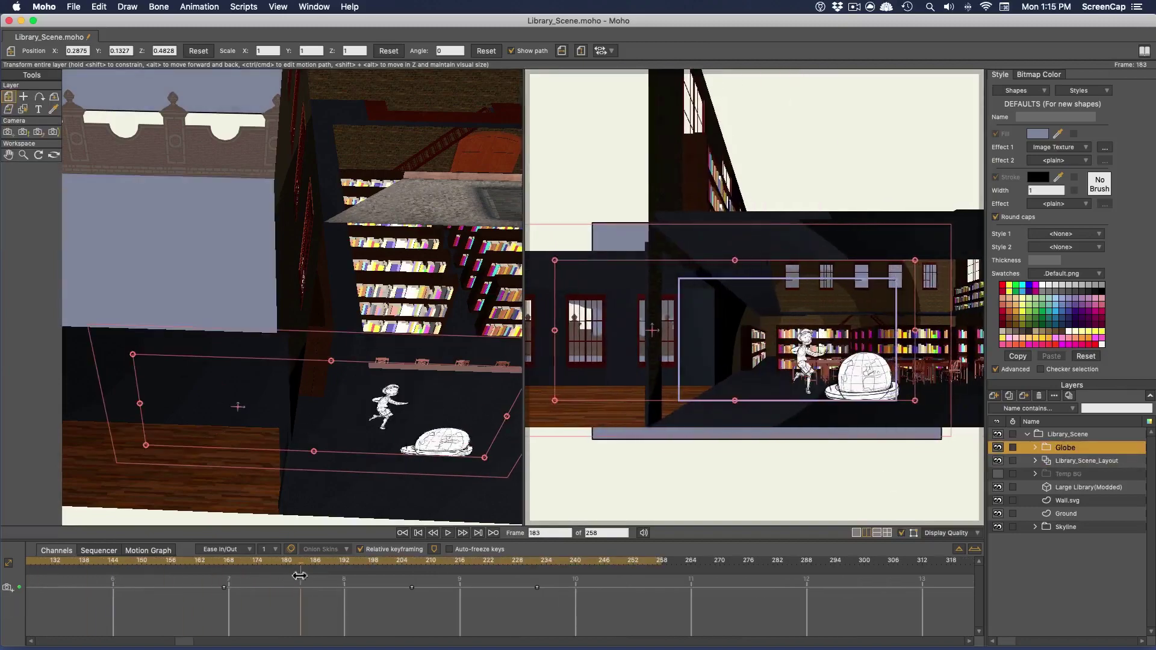
Move the camera key at about frame 167 to frame 186, and delete the camera key at about frame 206.
click(225, 593)
drag(226, 592, 314, 593)
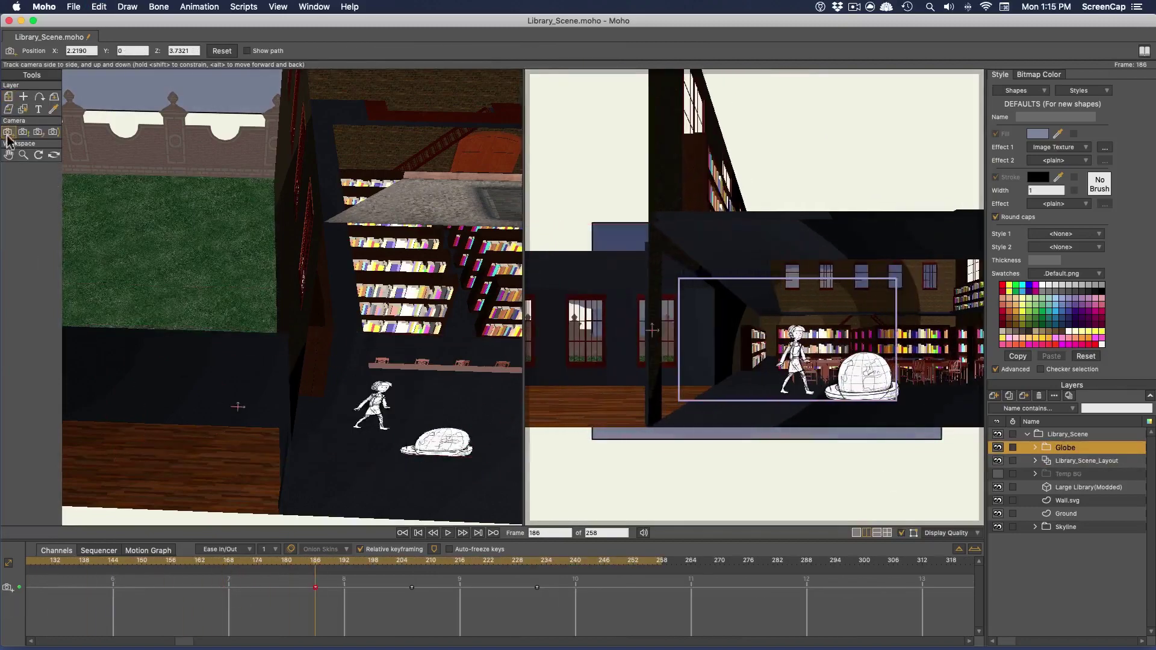
click(411, 588)
key(Delete)
Try to zoom the camera on the character and globe at frame 232, and undo the last camera change.
drag(415, 563, 536, 563)
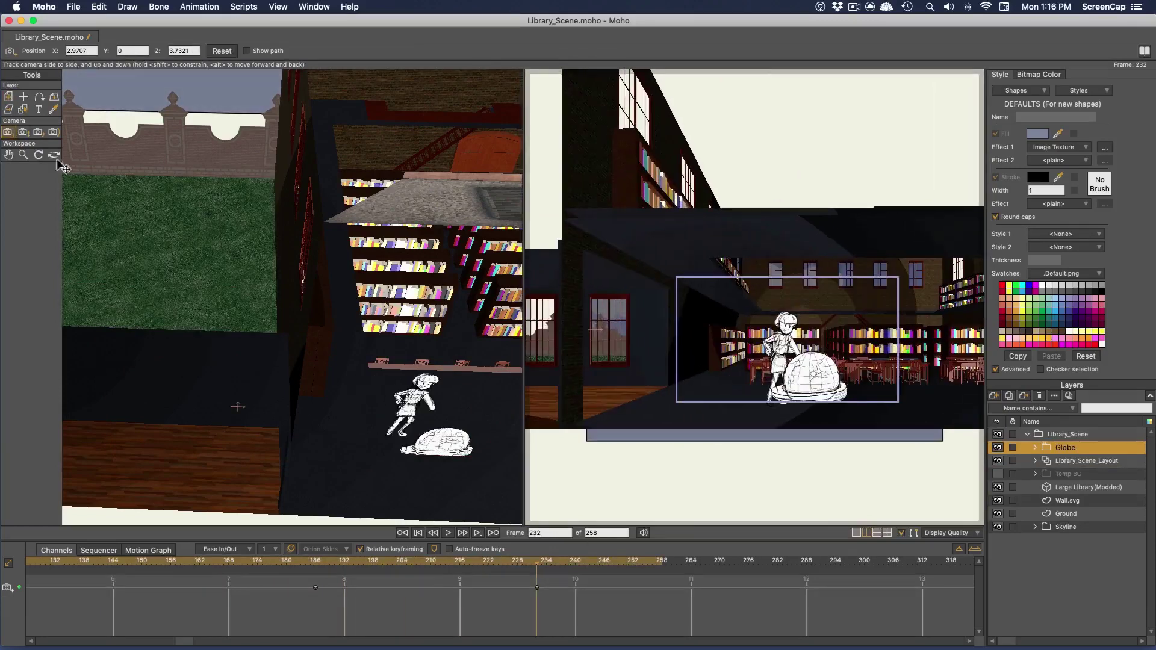
click(24, 132)
drag(797, 406, 797, 367)
mouse_move(537, 563)
mouse_down()
mouse_move(554, 565)
mouse_move(537, 564)
mouse_up()
key(super+z)
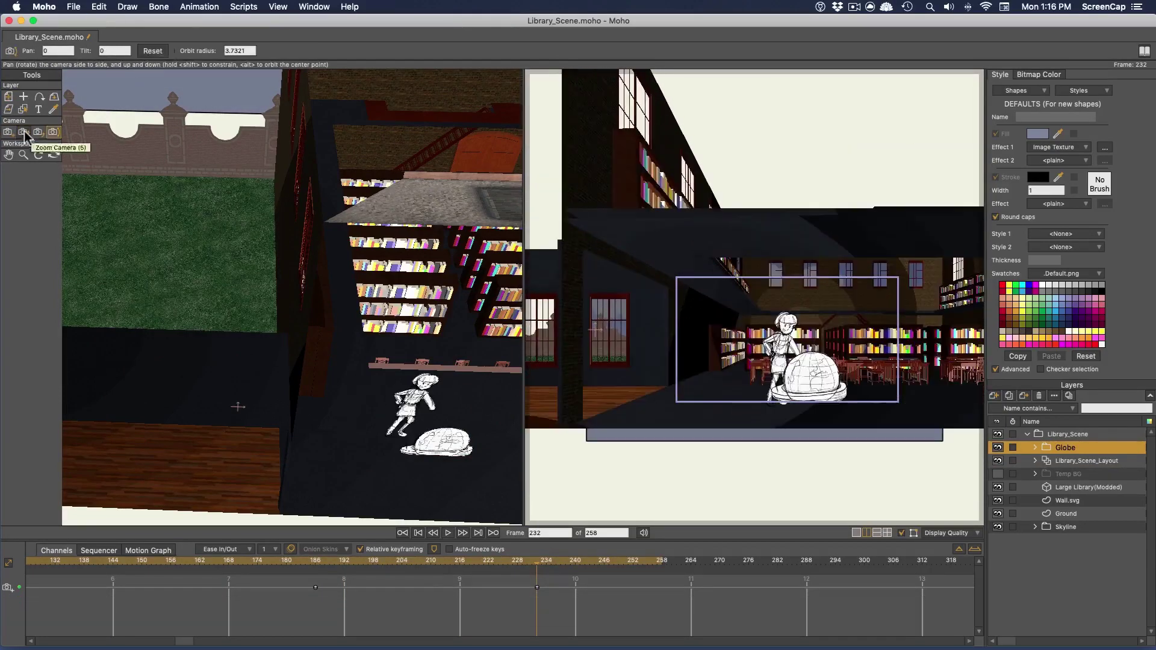
Try panning and tilting the camera on the character and globe at frame 232, and undo the pan.
click(24, 133)
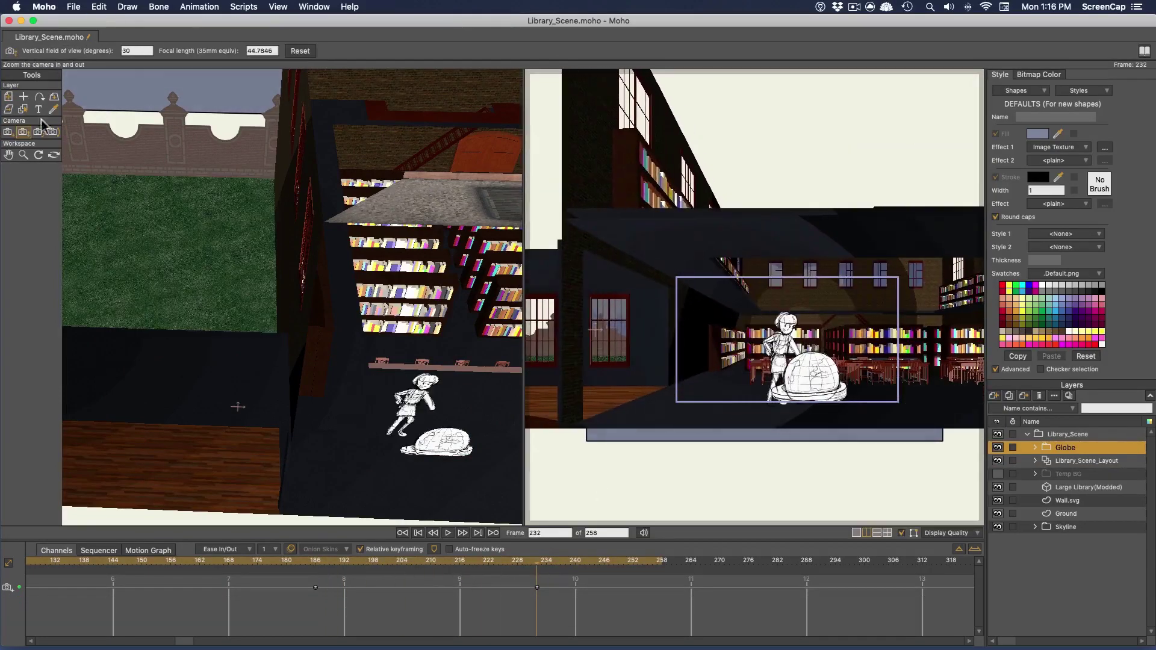
click(58, 133)
drag(662, 475, 668, 509)
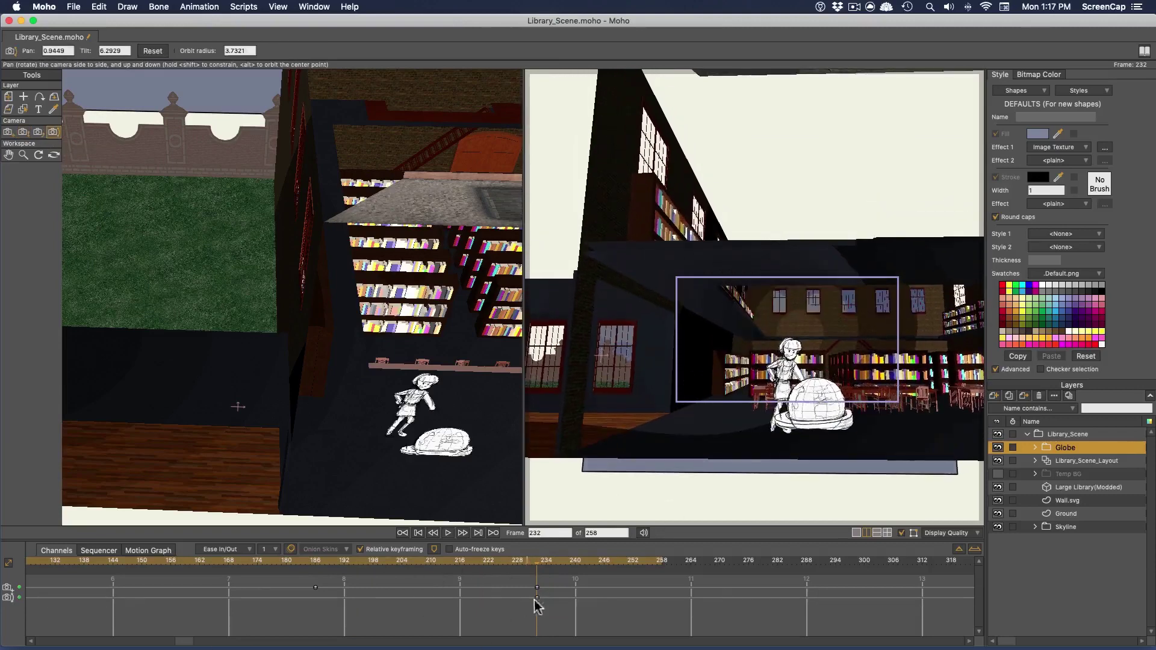
drag(185, 641, 46, 642)
drag(60, 564, 946, 582)
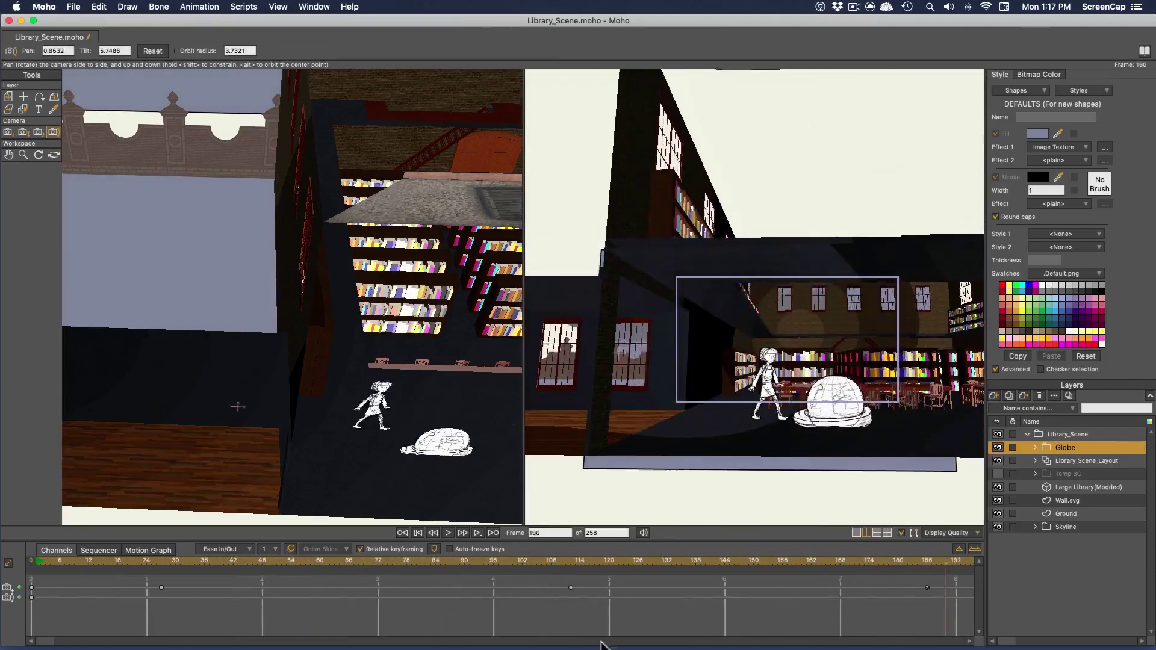
click(968, 642)
click(690, 563)
key(super+z)
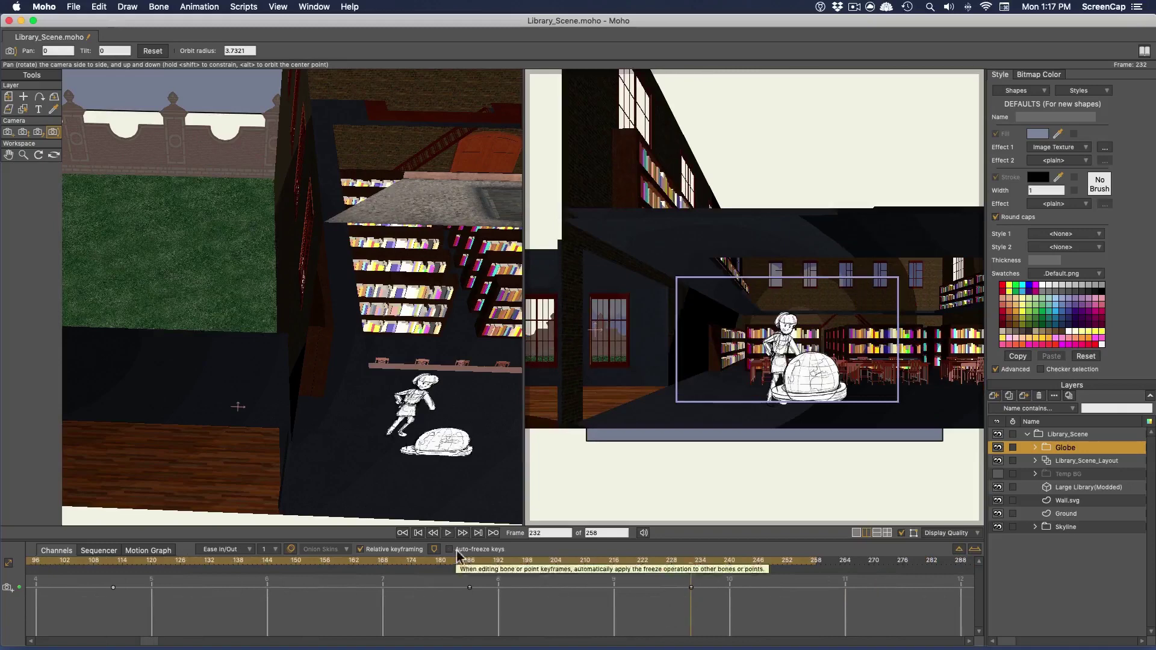
Angle the camera at frame 232 and zoom it in on the character and globe.
drag(867, 271, 800, 388)
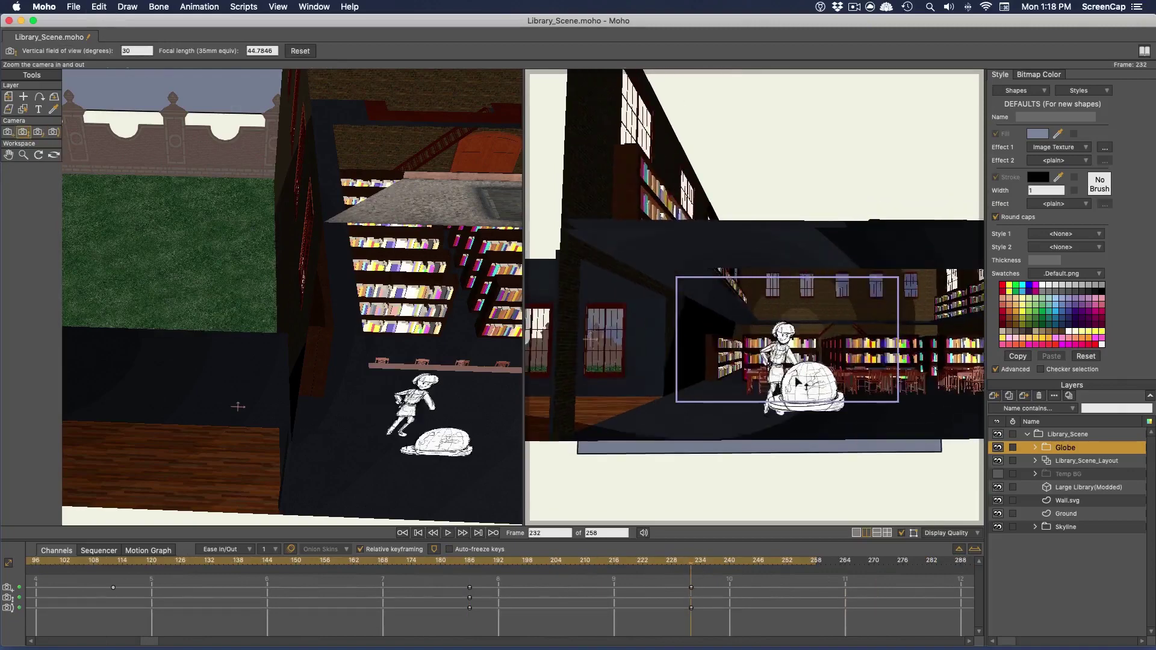
drag(797, 381, 829, 415)
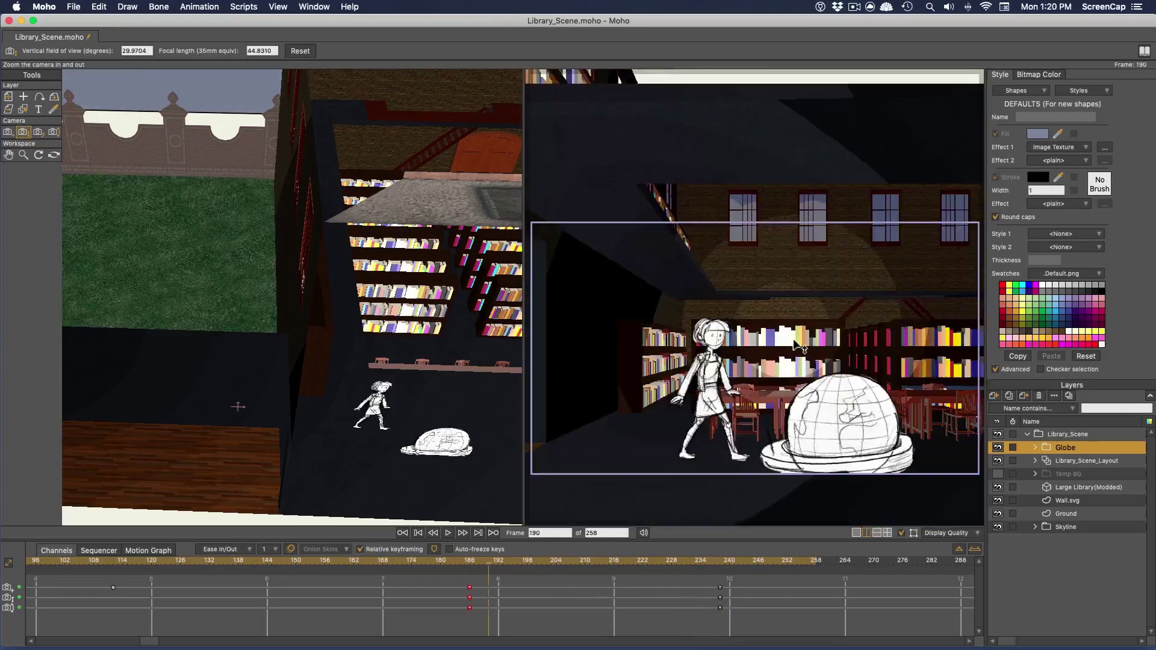
Track the camera down and zoom it in at frame 186 so the character and globe fill the frame.
drag(734, 561, 471, 566)
click(9, 133)
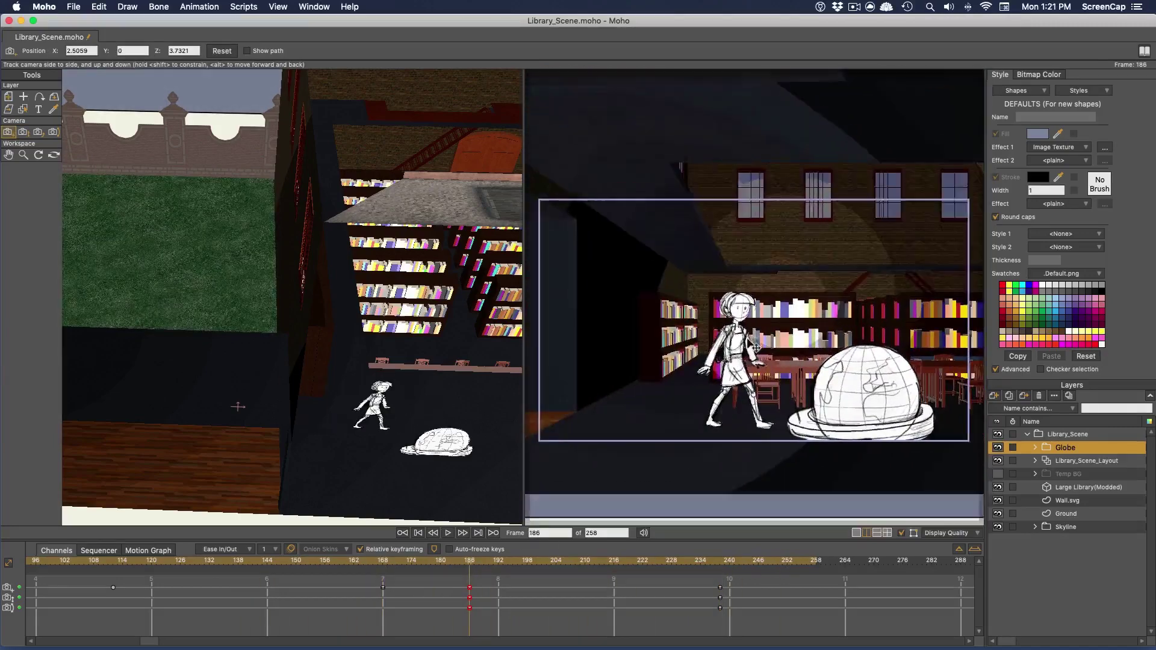
drag(470, 564, 395, 566)
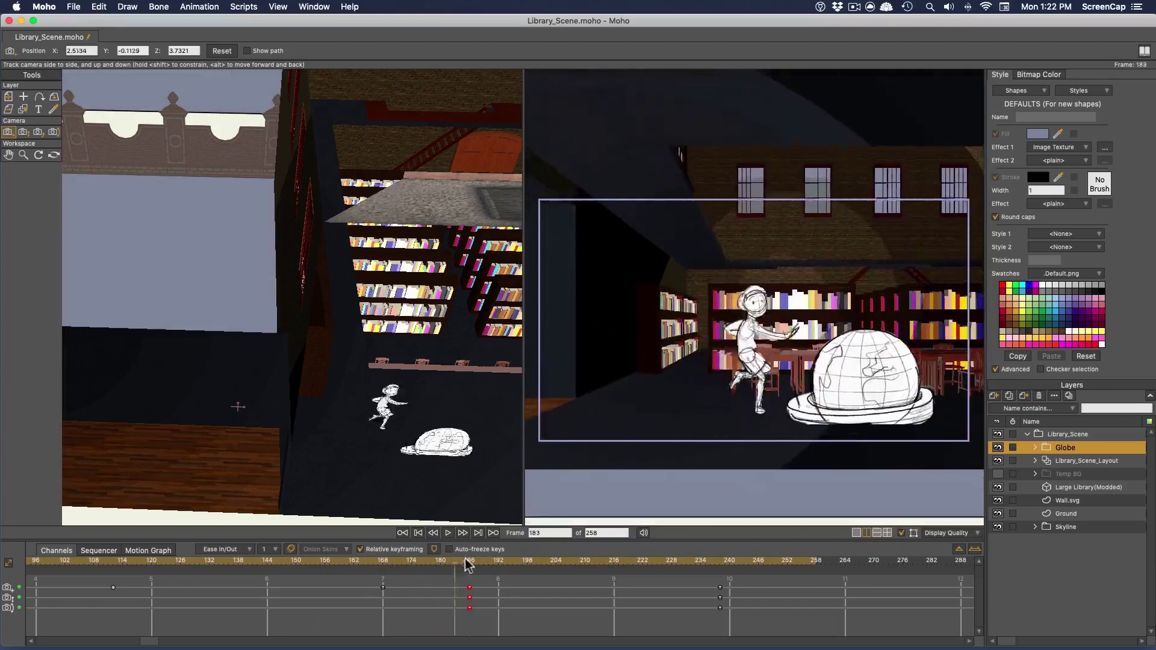
click(470, 566)
click(22, 132)
drag(834, 388, 836, 365)
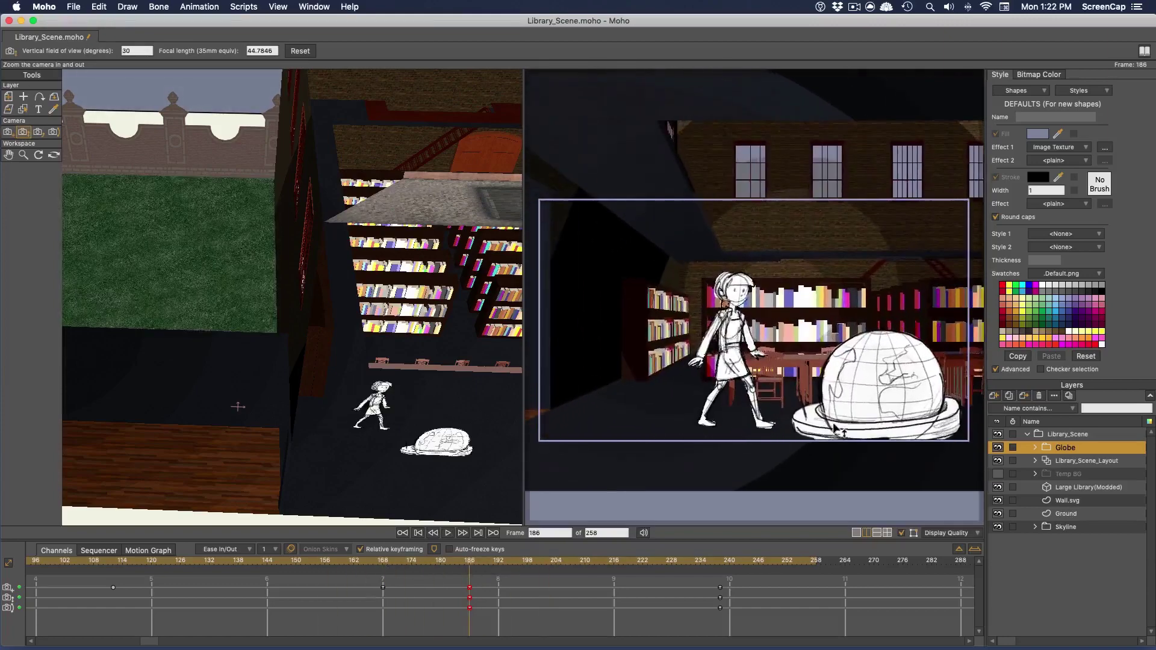
Scrub the timeline back from frame 186 to frame 0 to review the camera's framing of the character.
drag(380, 566, 241, 558)
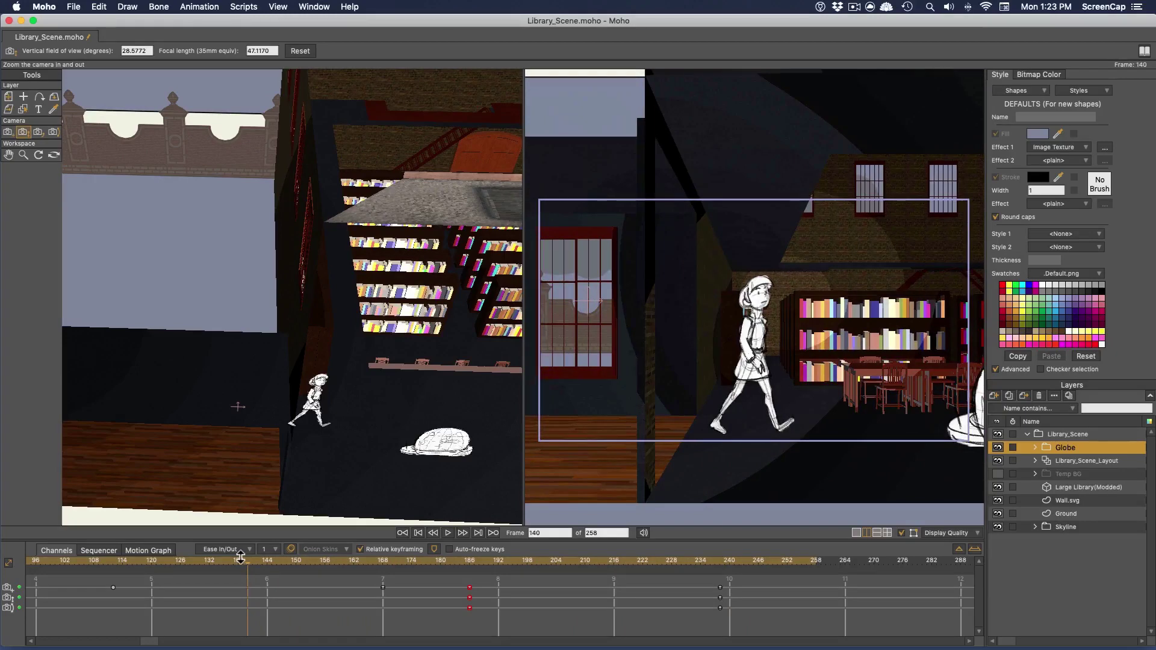
drag(241, 558, 118, 565)
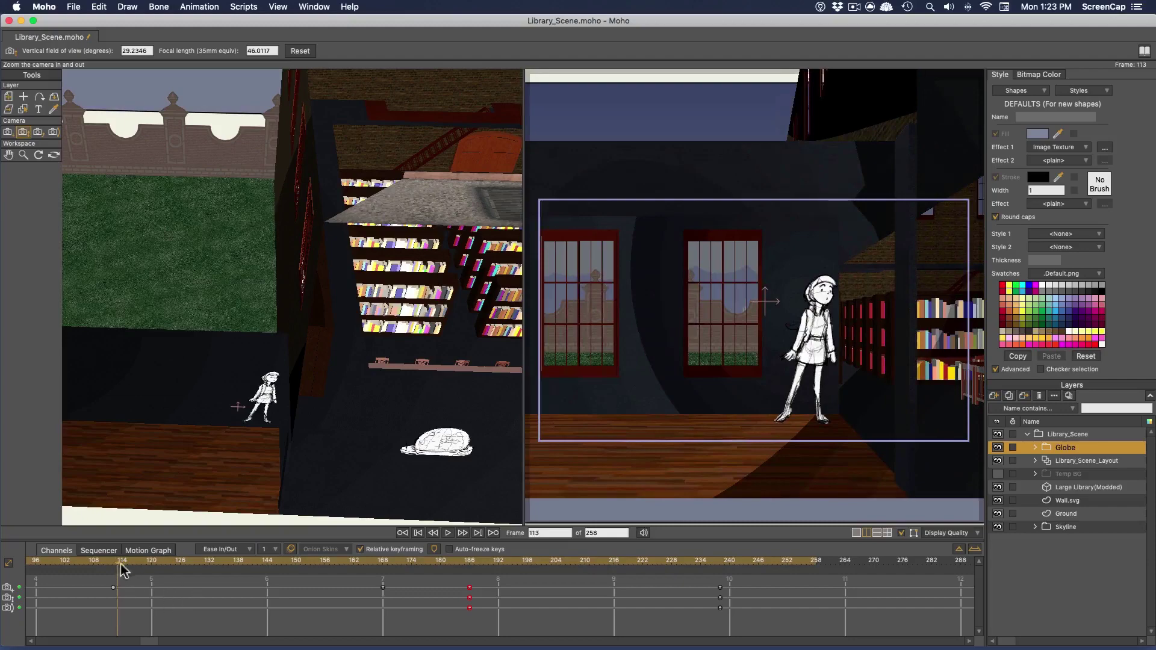
click(114, 561)
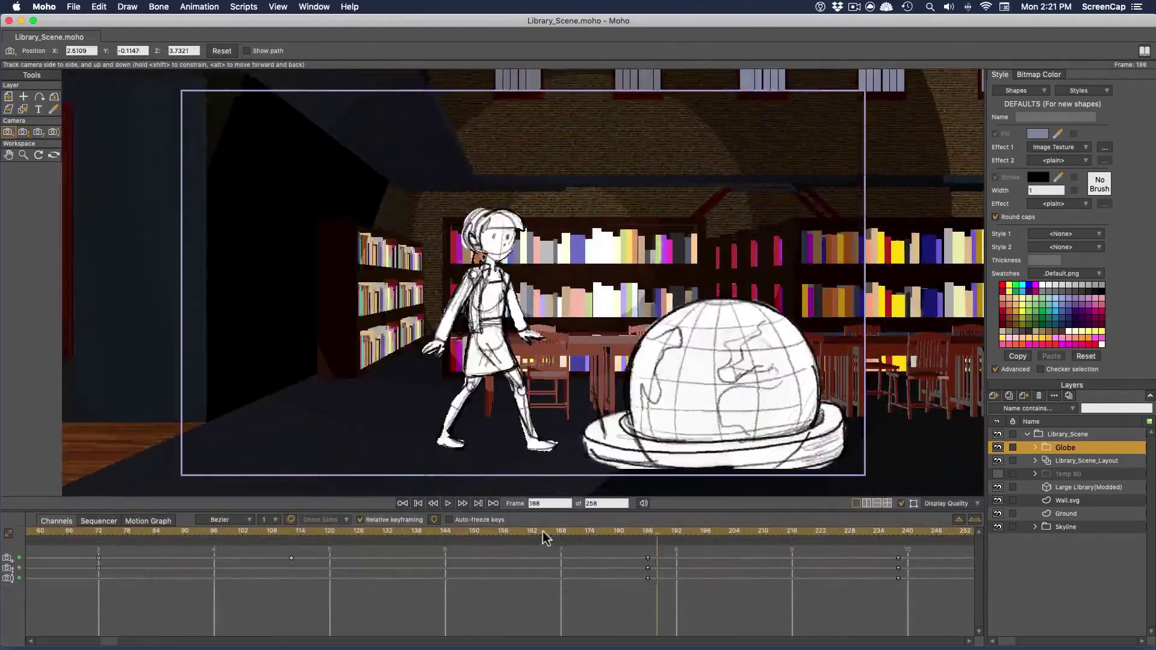
click(295, 535)
click(266, 534)
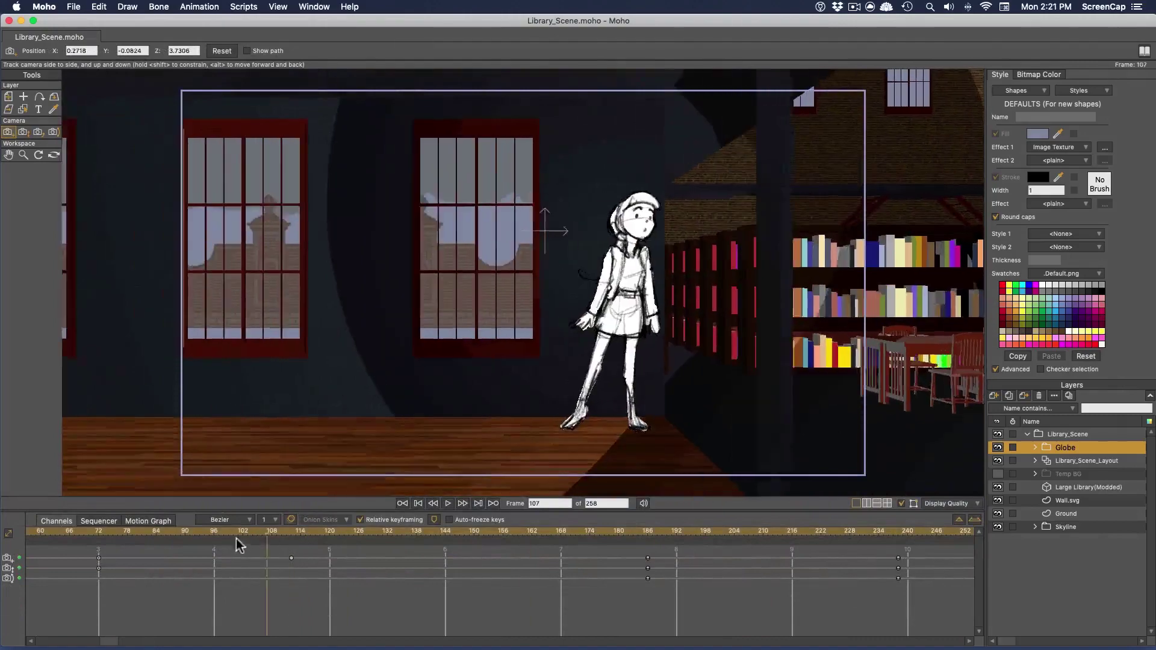
drag(239, 544, 18, 547)
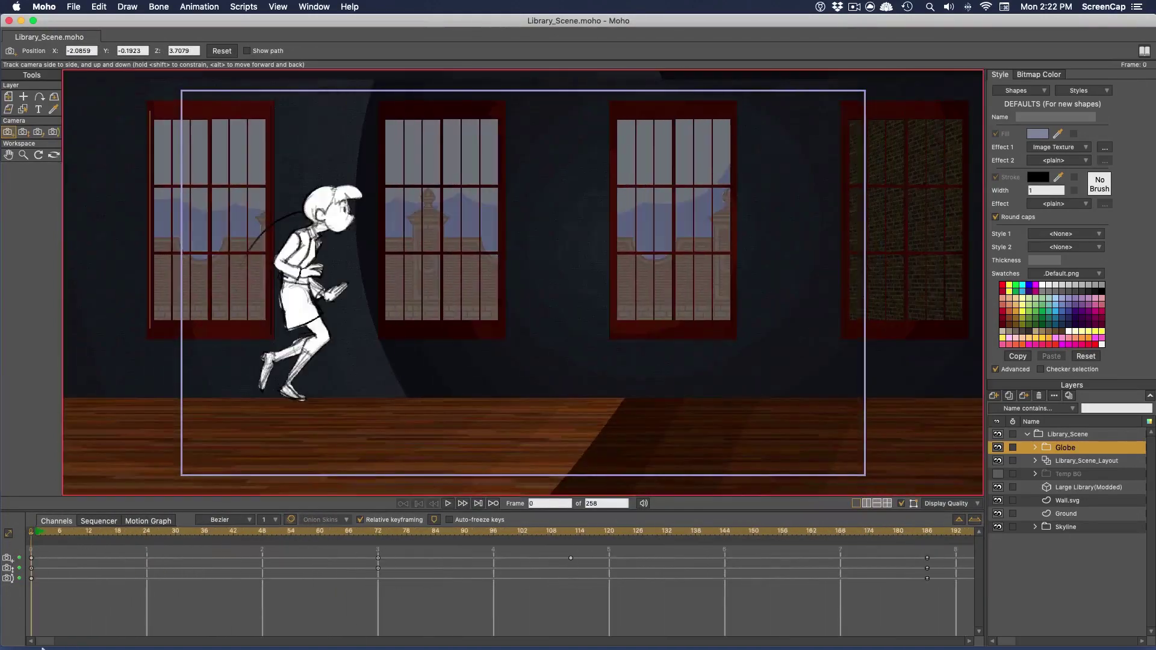
Zoom the camera in at frame 1 to a field of view of about 14 degrees and pan it near the running character.
key(Right)
drag(348, 293, 334, 312)
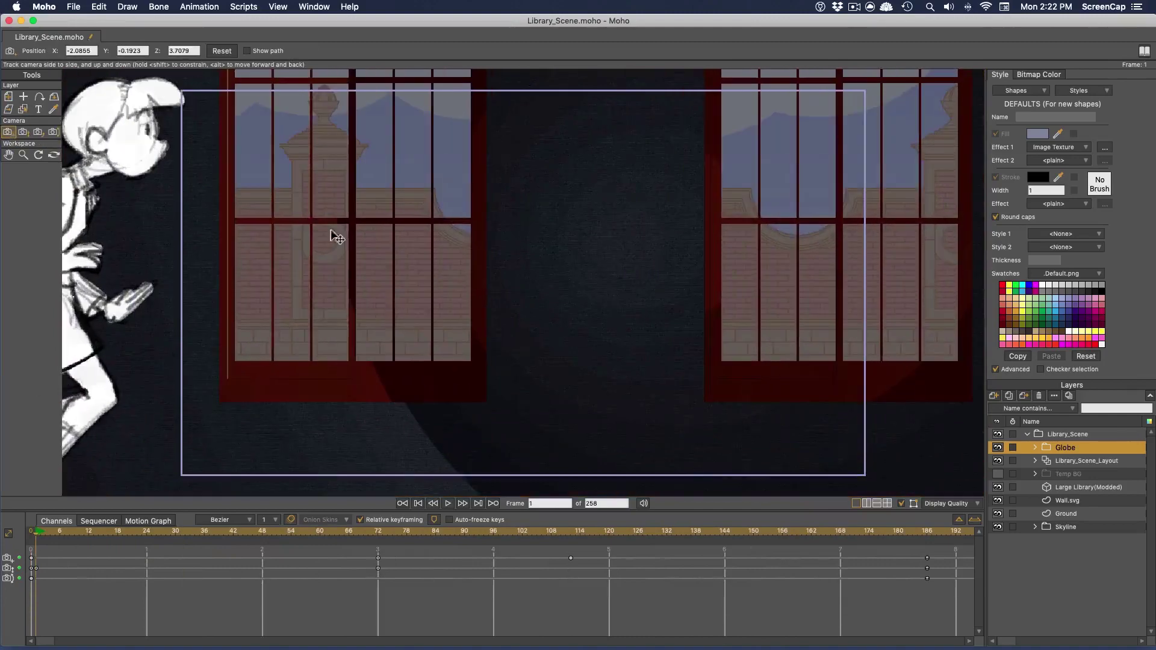
drag(330, 230, 437, 266)
key(7)
drag(468, 325, 457, 325)
click(23, 132)
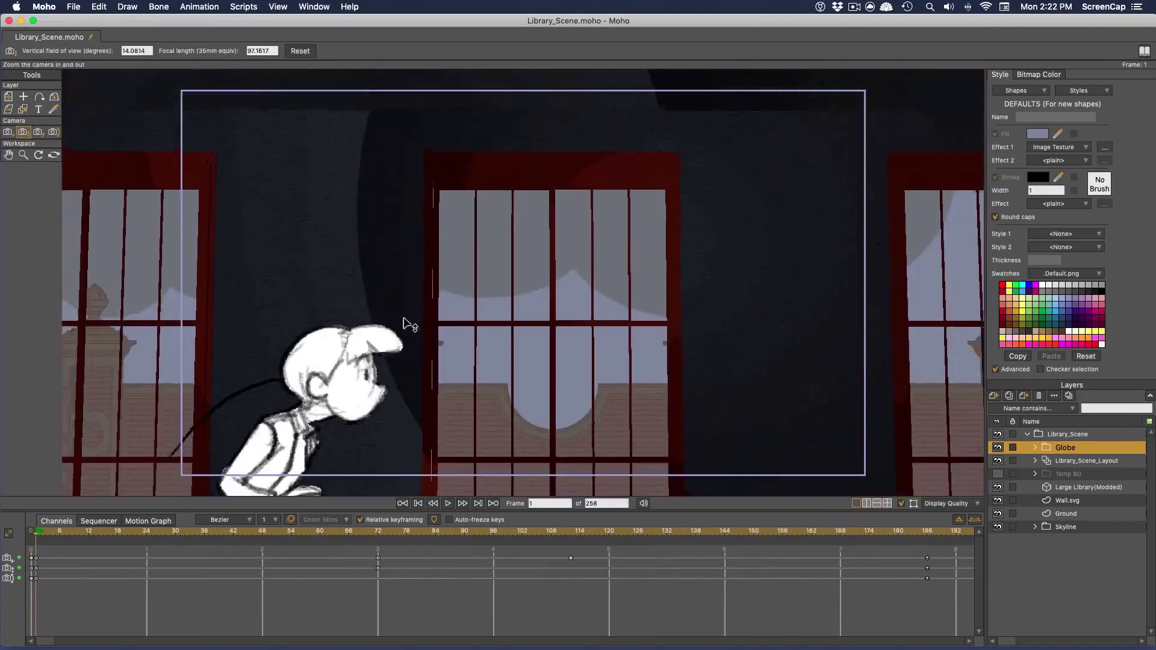
Track the camera at frame 1 to about X -2.49, Y -0.38 so the character's upper body enters the frame.
click(9, 131)
drag(524, 380, 444, 268)
mouse_move(36, 531)
mouse_down()
mouse_move(64, 530)
mouse_move(35, 533)
mouse_up()
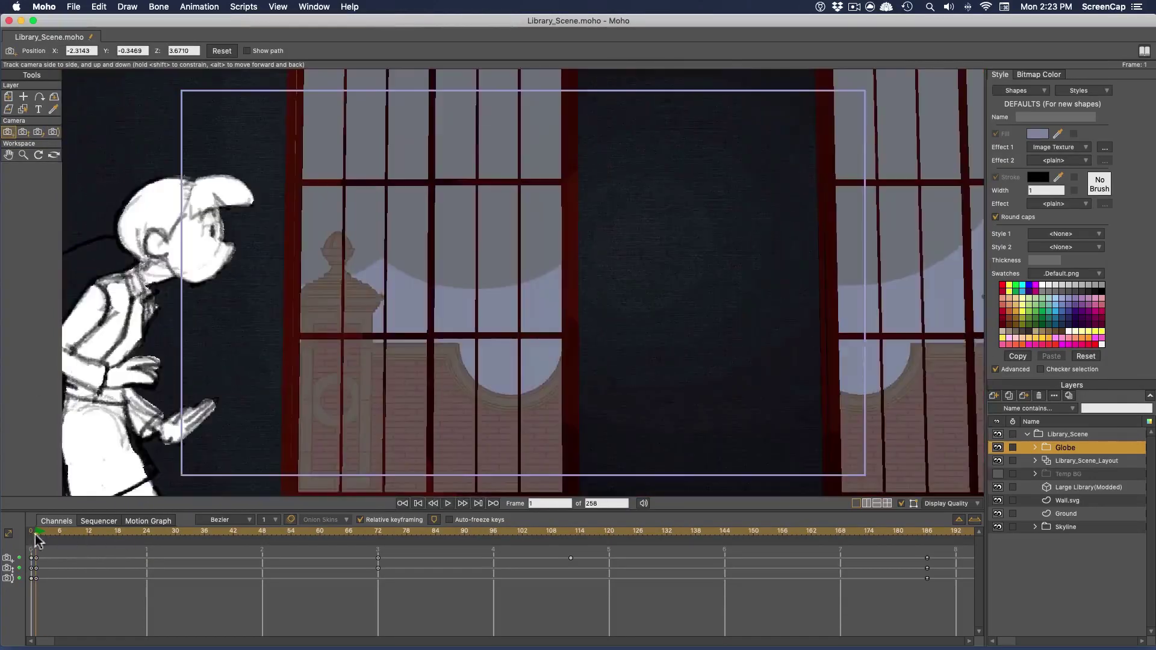
drag(432, 268, 462, 278)
Reframe the camera on the character at frame 72, at about X -1.36, and shift the camera keys near frame 9 to frame 13.
drag(76, 531, 378, 562)
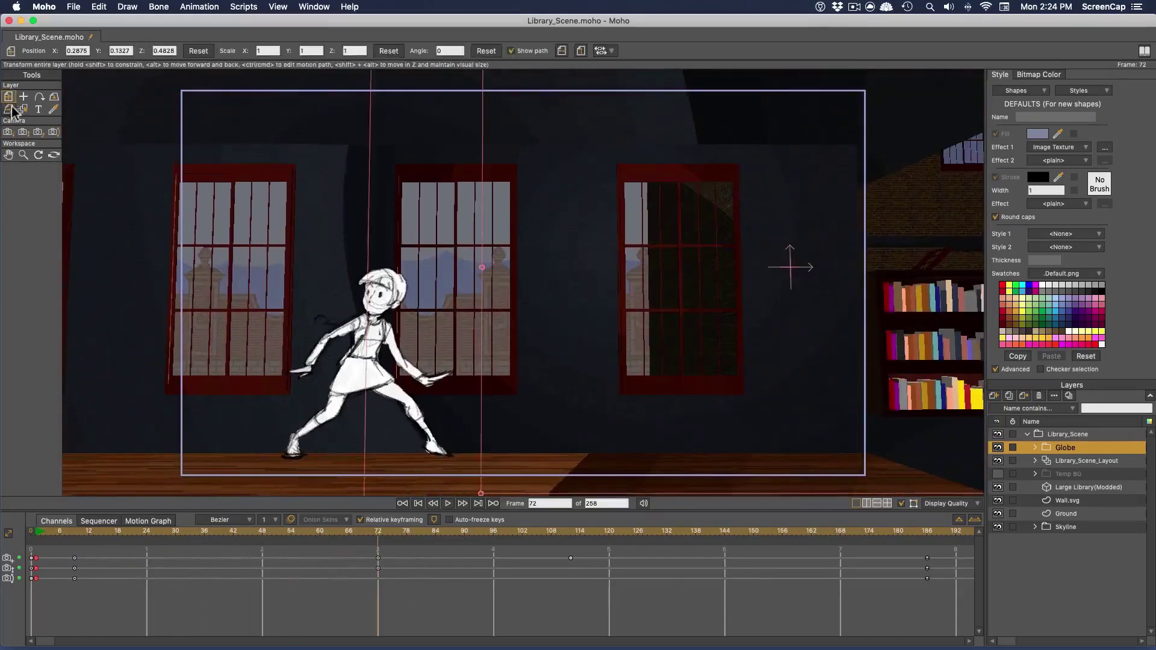
drag(506, 378, 553, 376)
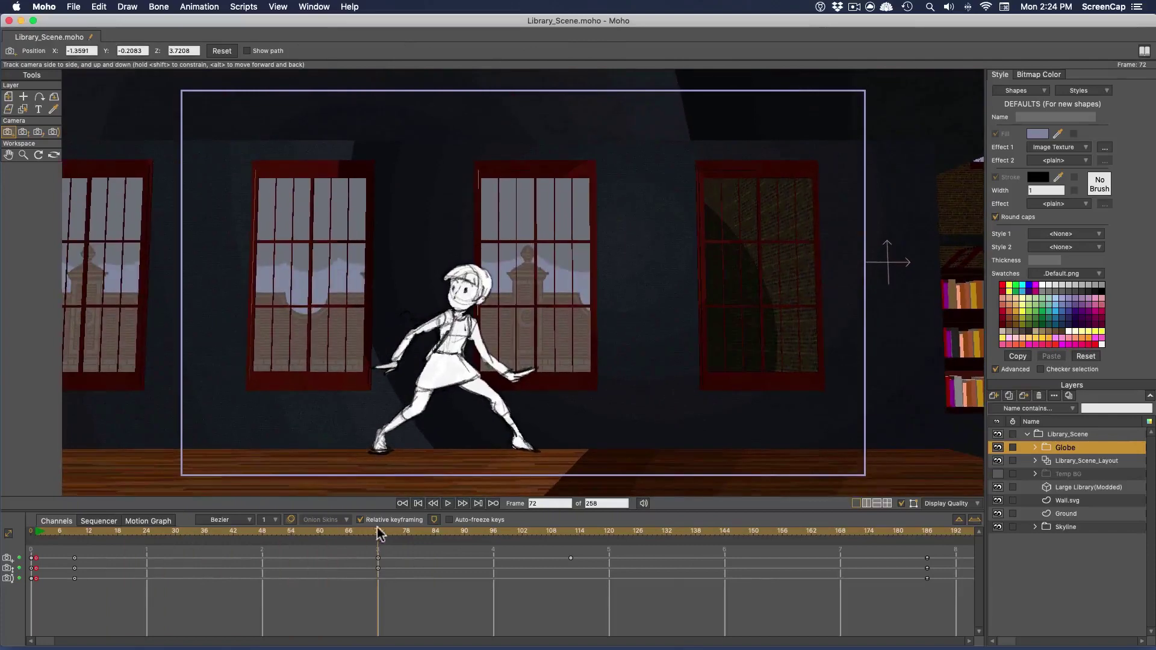
drag(450, 281, 452, 250)
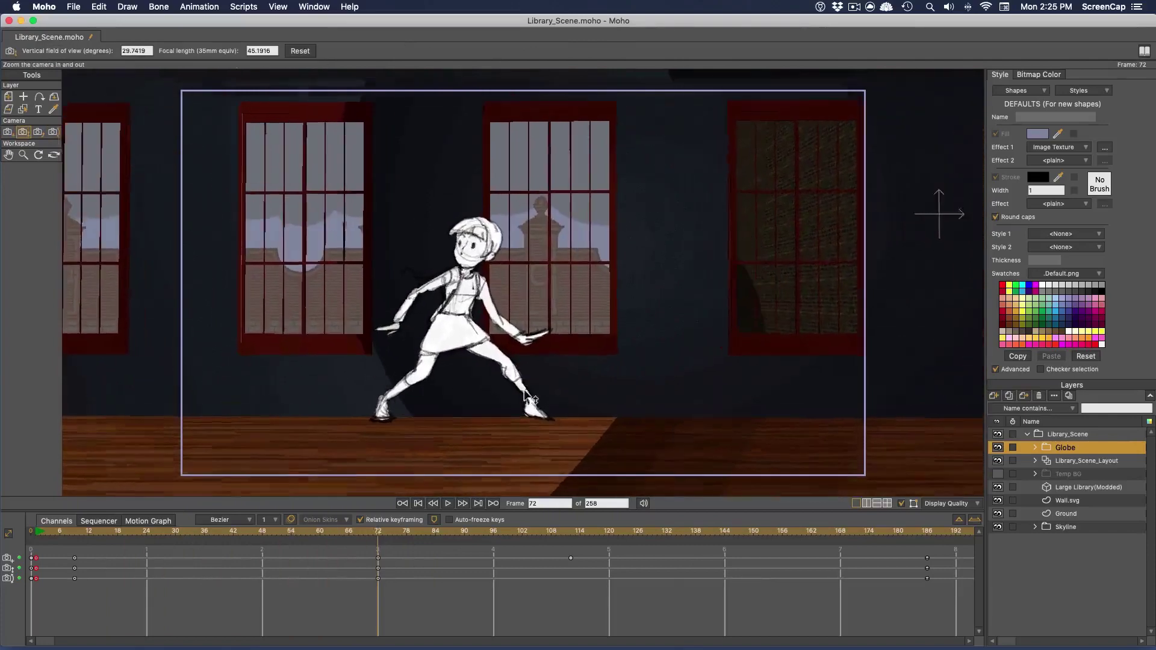
click(8, 132)
drag(377, 534, 36, 564)
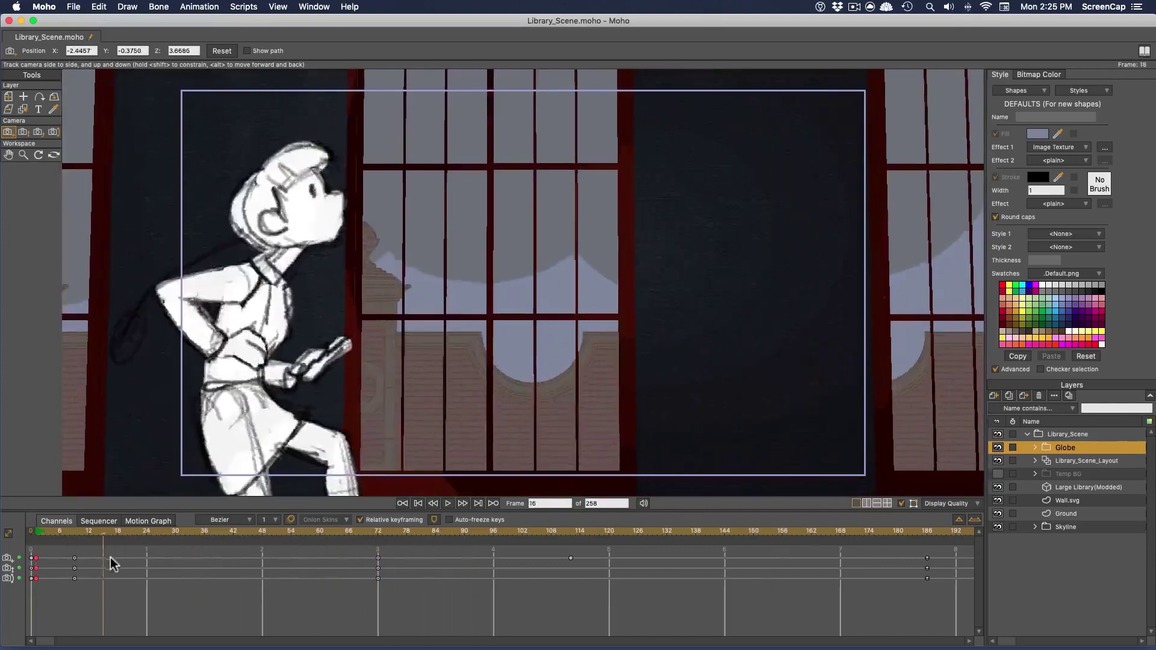
drag(97, 539, 349, 544)
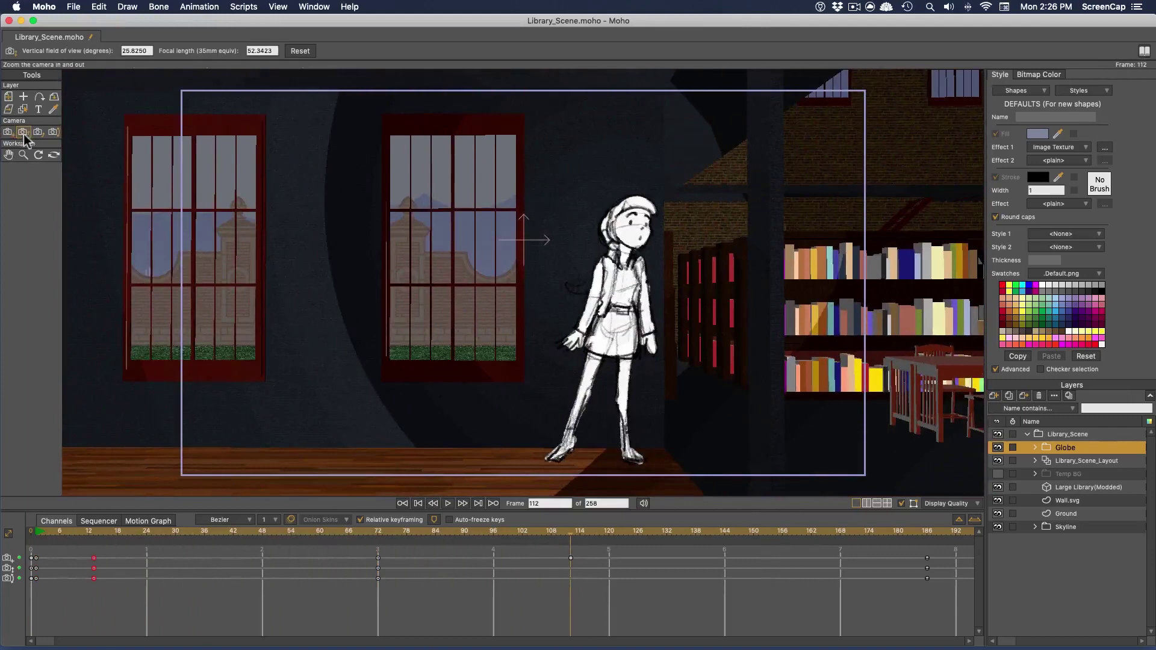
Zoom the camera at frame 112 to a field of view of about 18.6 degrees and track it to about X 0.36, Y -0.04.
drag(563, 253, 620, 361)
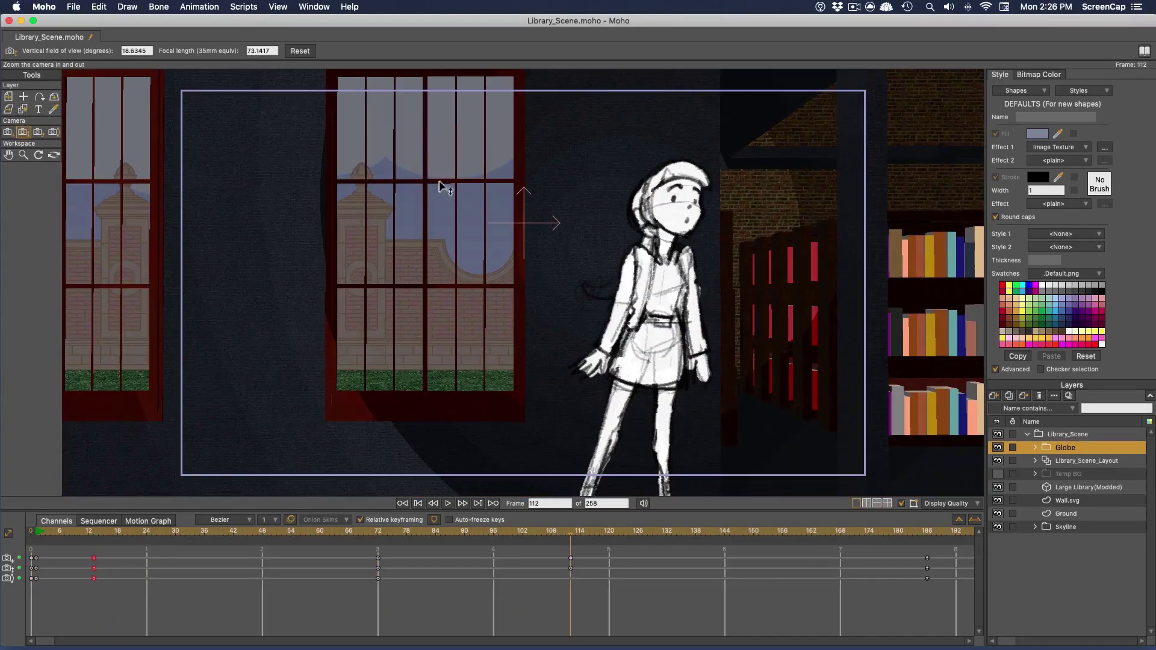
click(7, 132)
drag(620, 308, 623, 310)
drag(566, 525, 431, 528)
click(569, 556)
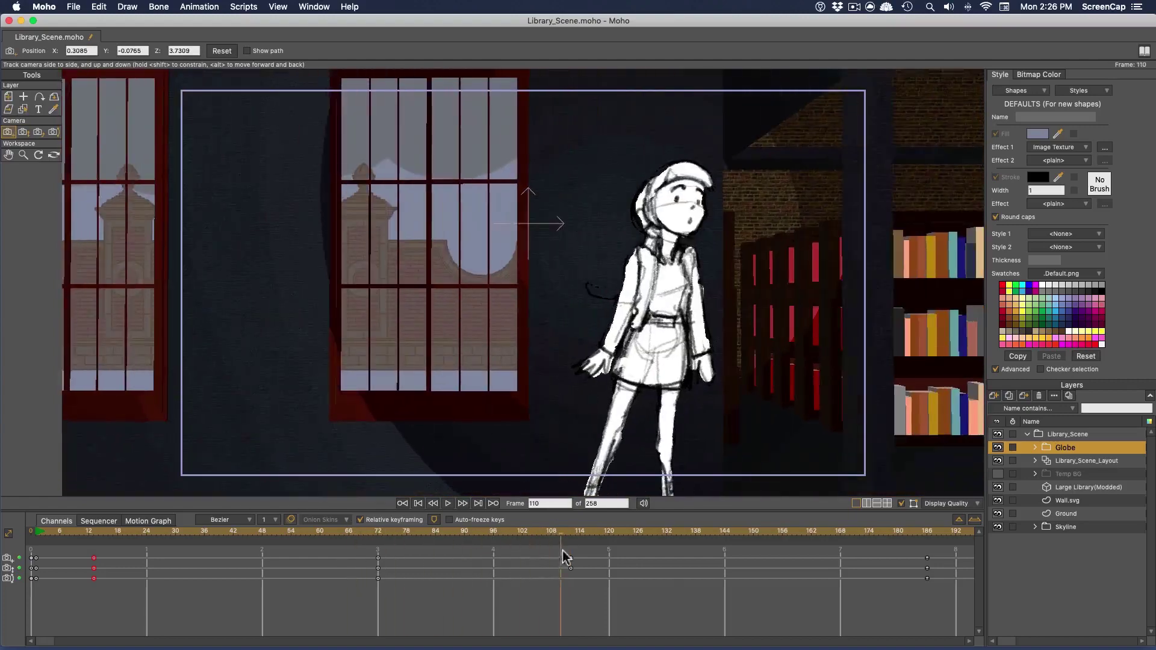
drag(568, 532, 94, 548)
Open the motion graph, split the camera tracking into separate X, Y and Z channels, and display the Camera Tracking X curve.
click(148, 520)
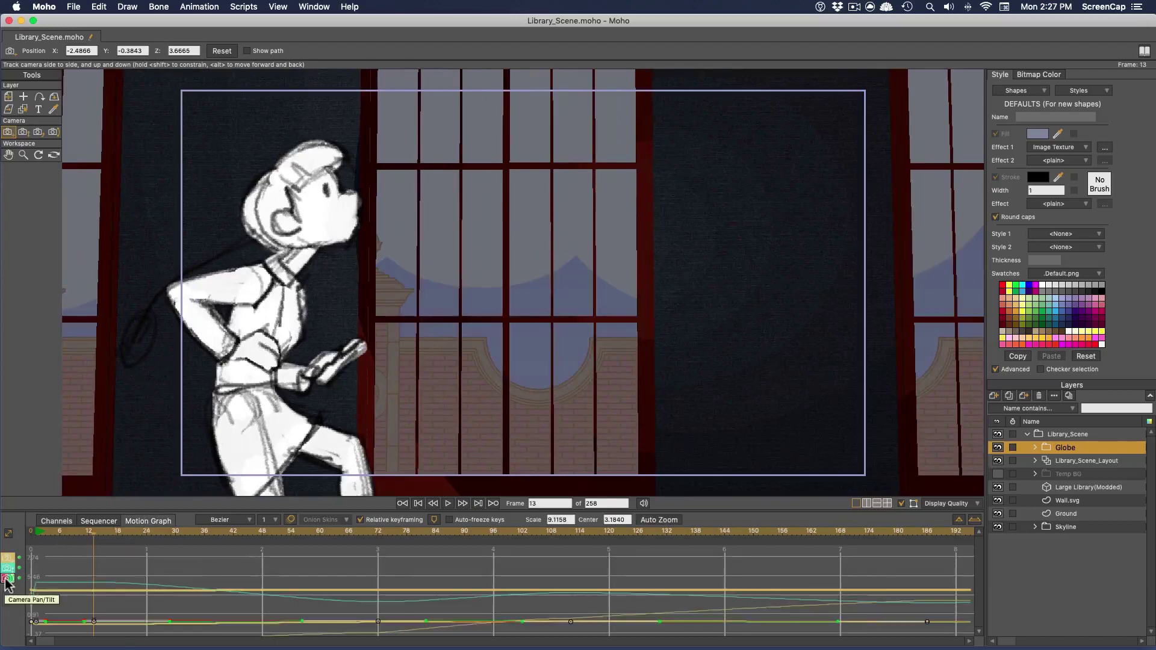
click(8, 560)
right_click(8, 491)
click(41, 499)
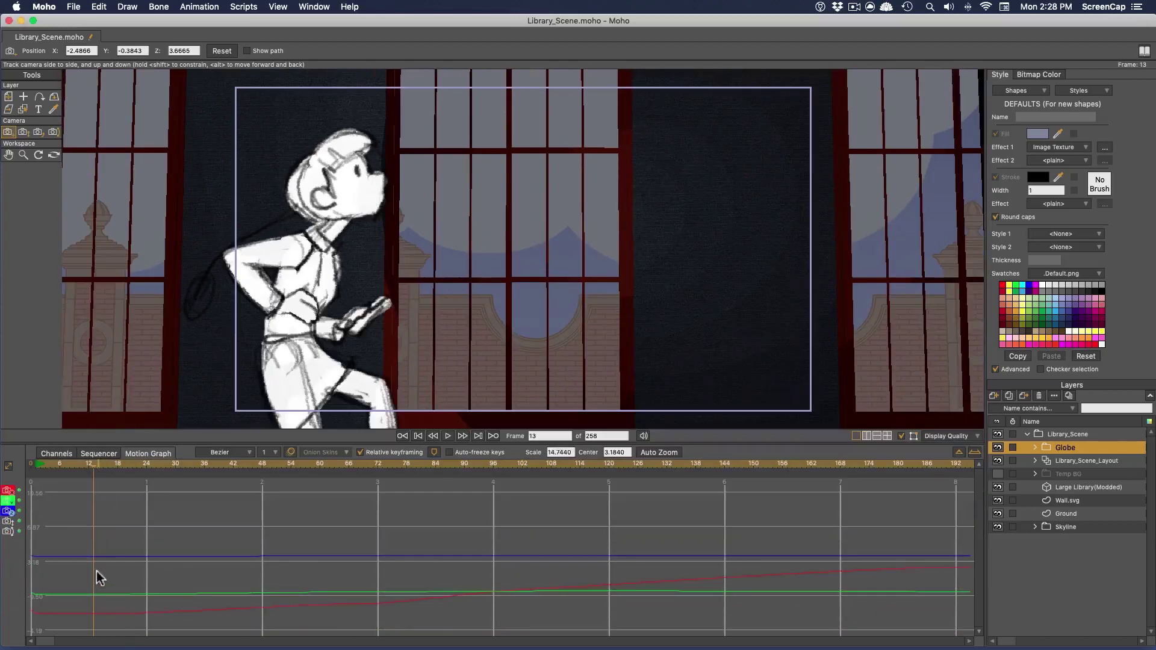
click(33, 465)
click(8, 491)
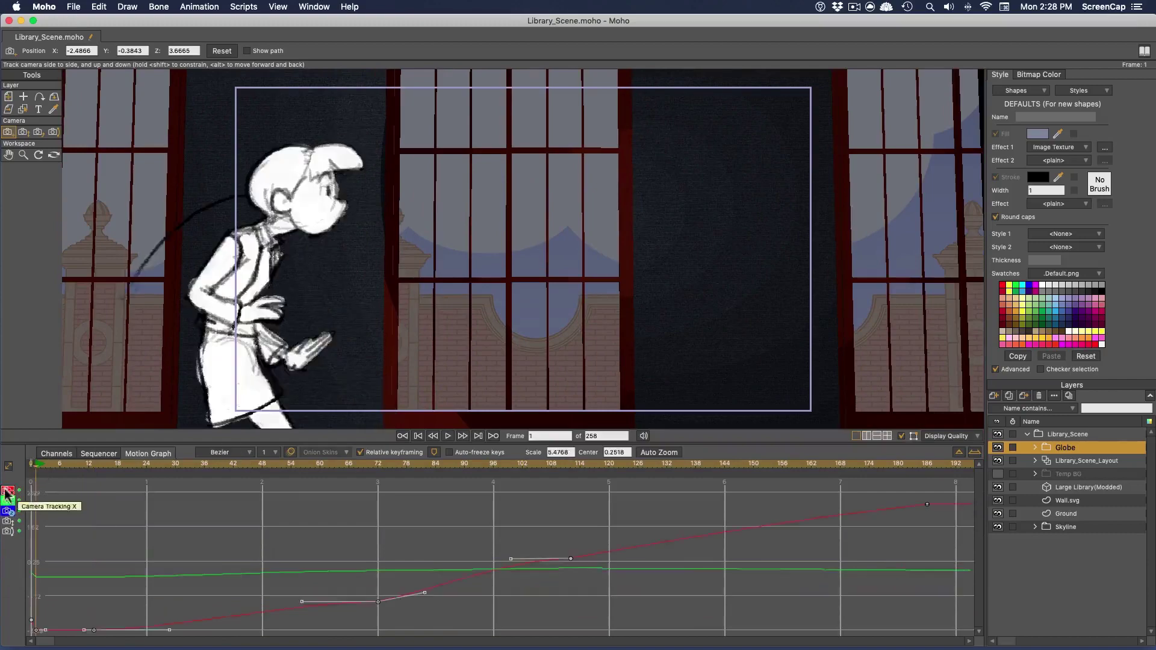
Smooth the Camera Tracking X curve with the Bezier handles at frames 72 and 112, and save the project.
drag(298, 602, 310, 610)
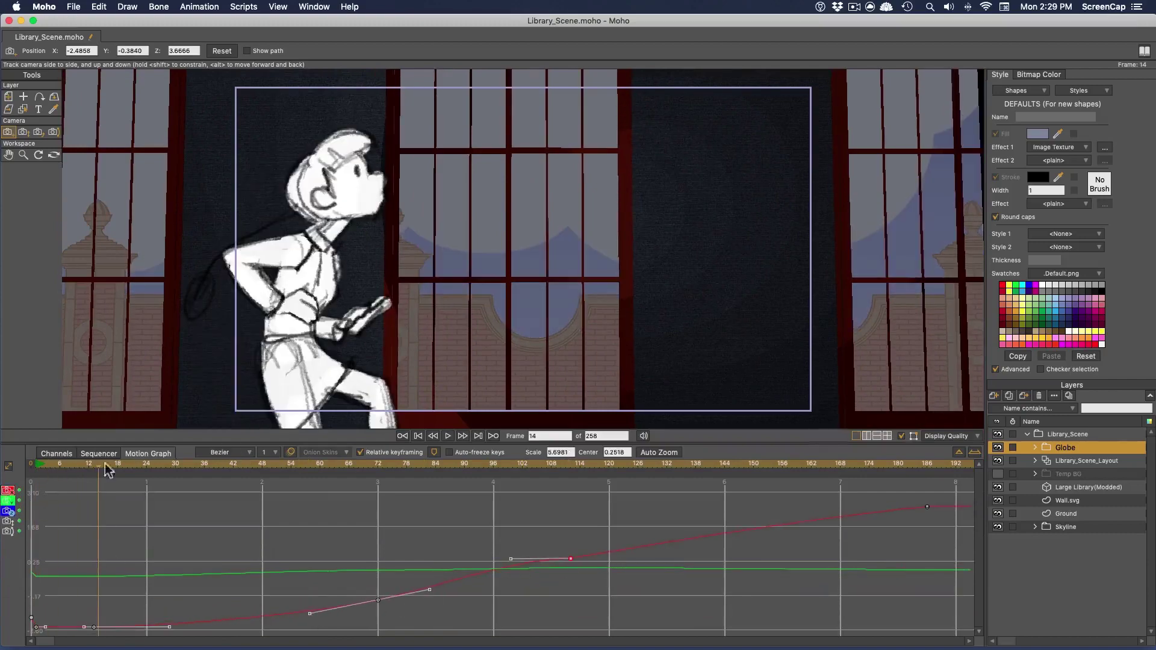
drag(106, 465, 543, 494)
drag(510, 559, 479, 558)
drag(429, 589, 423, 588)
drag(276, 466, 569, 468)
key(super+s)
drag(70, 465, 50, 517)
Smooth the Camera Tracking Y curve by angling the Bezier handles at frame 72 and before frame 112.
click(7, 500)
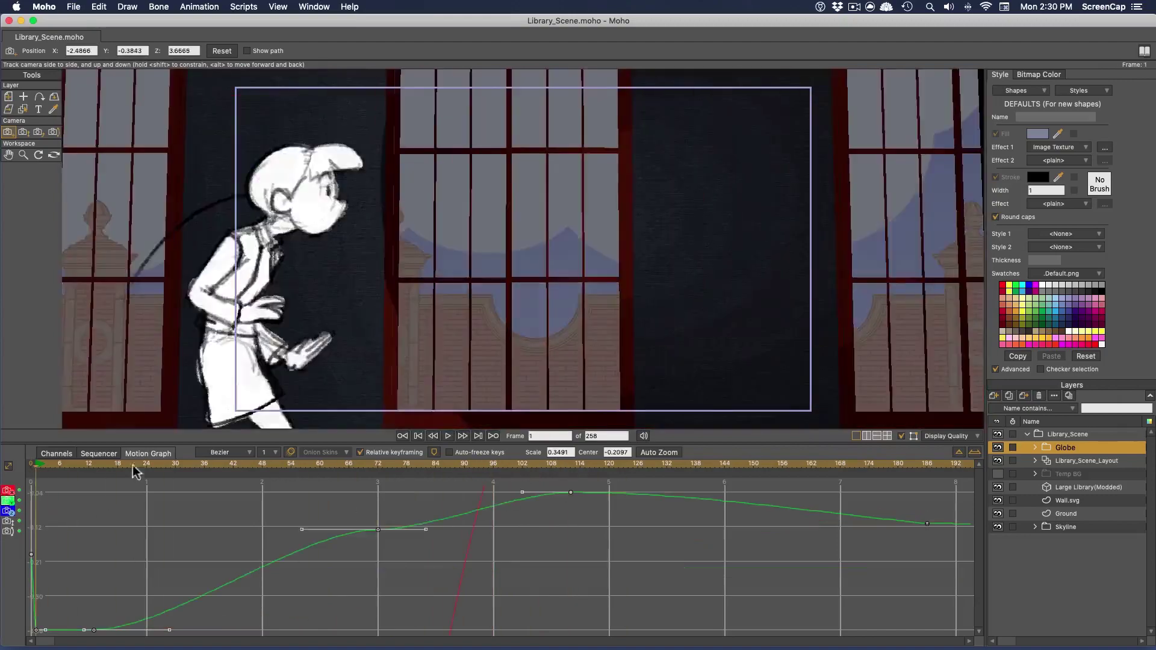
drag(134, 468, 315, 475)
drag(304, 532, 310, 560)
drag(325, 467, 519, 532)
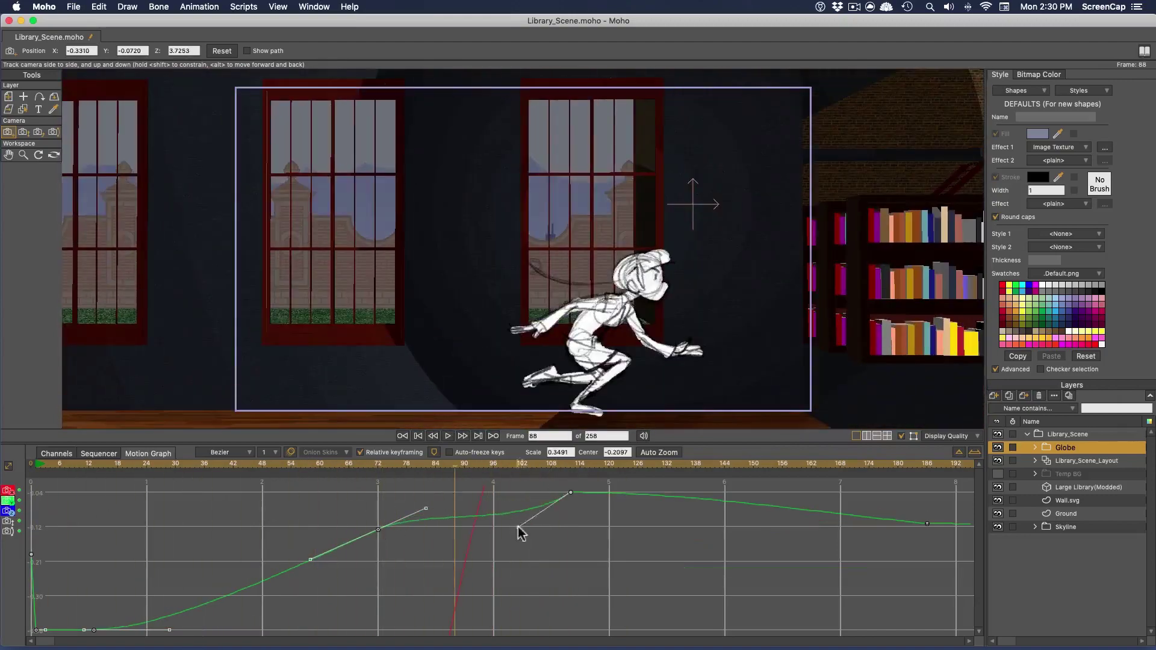
drag(420, 467, 538, 523)
Adjust the camera zoom curve's Bezier handles, shortening the one before frame 112 and lengthening those at frame 72.
click(5, 520)
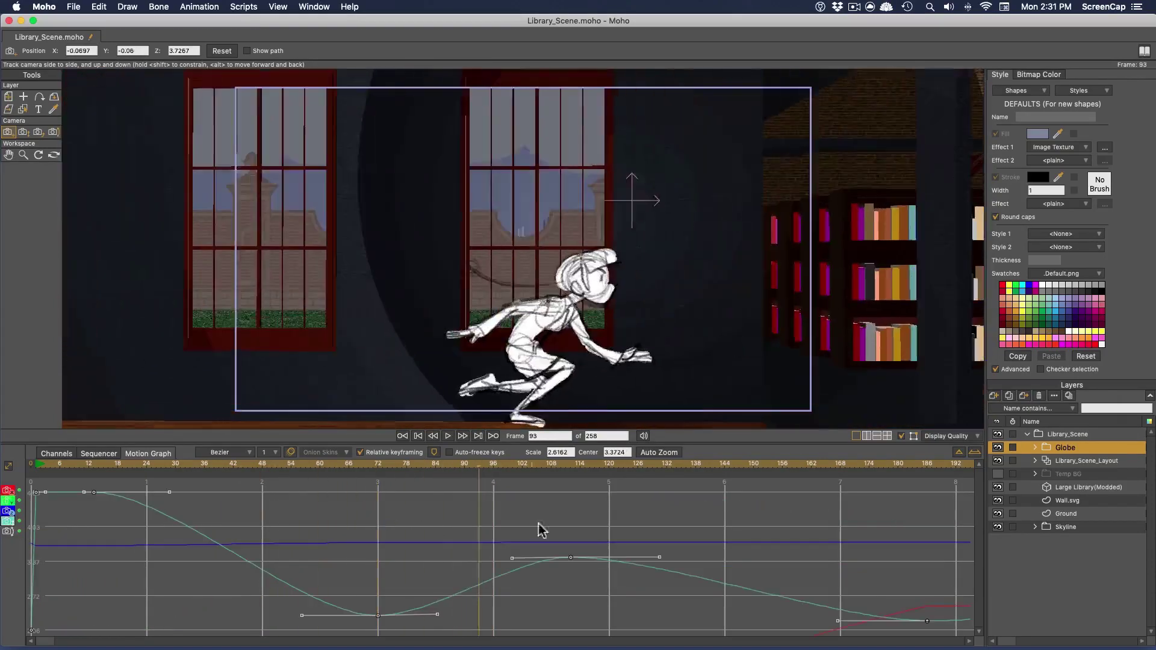
drag(699, 467, 551, 495)
mouse_move(512, 558)
mouse_down()
mouse_move(502, 561)
mouse_move(531, 557)
mouse_up()
drag(388, 467, 173, 485)
click(378, 615)
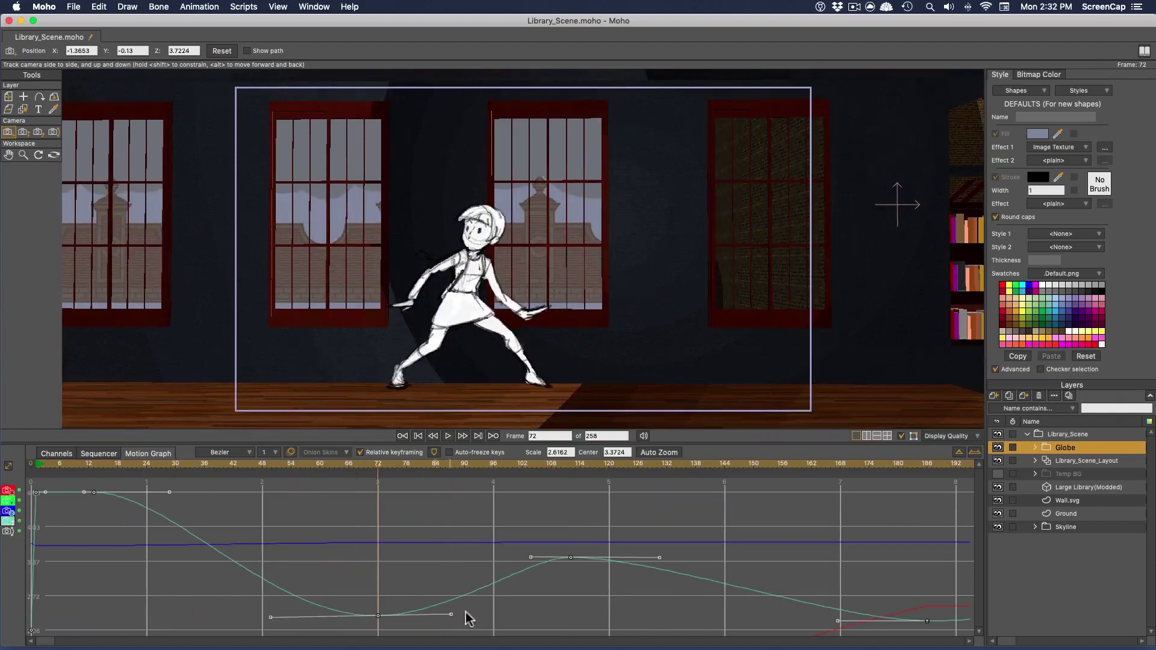
drag(482, 467, 609, 468)
Return to the channels view and copy all camera keys from frame 112 to frame 113.
click(8, 491)
click(59, 454)
click(571, 469)
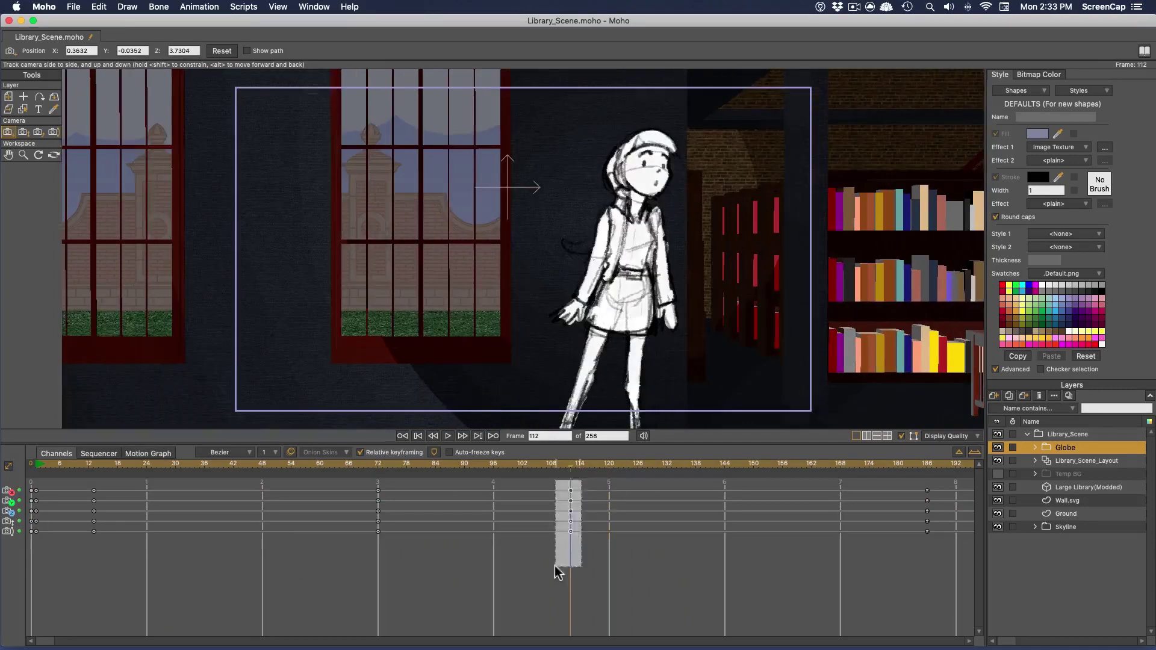
drag(559, 572, 559, 570)
click(576, 470)
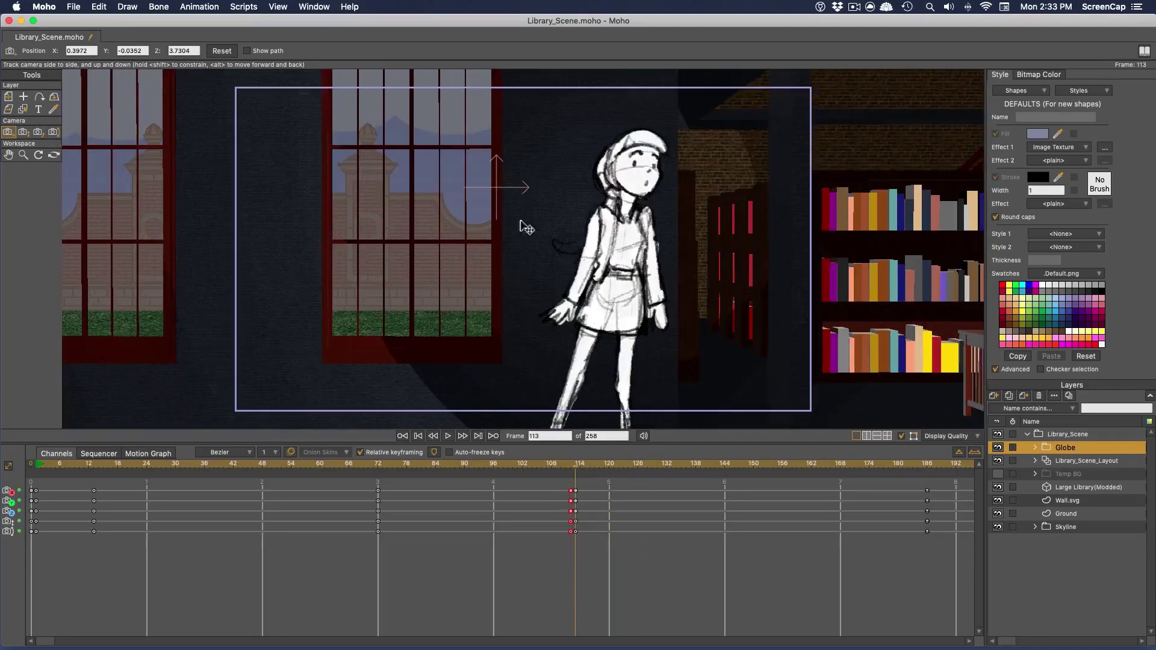
At frame 113, track, zoom in and pan the camera to frame the character from the thighs up.
drag(416, 219, 340, 223)
click(9, 132)
drag(271, 319, 519, 325)
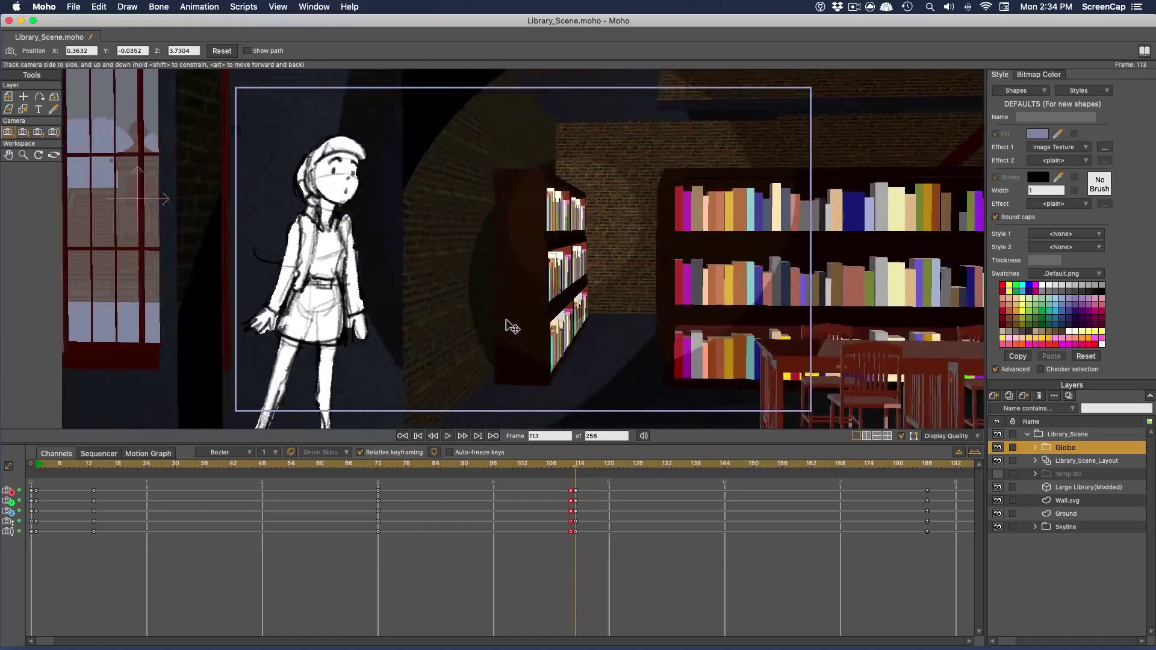
click(23, 132)
drag(307, 362, 404, 361)
click(8, 132)
drag(376, 237, 512, 244)
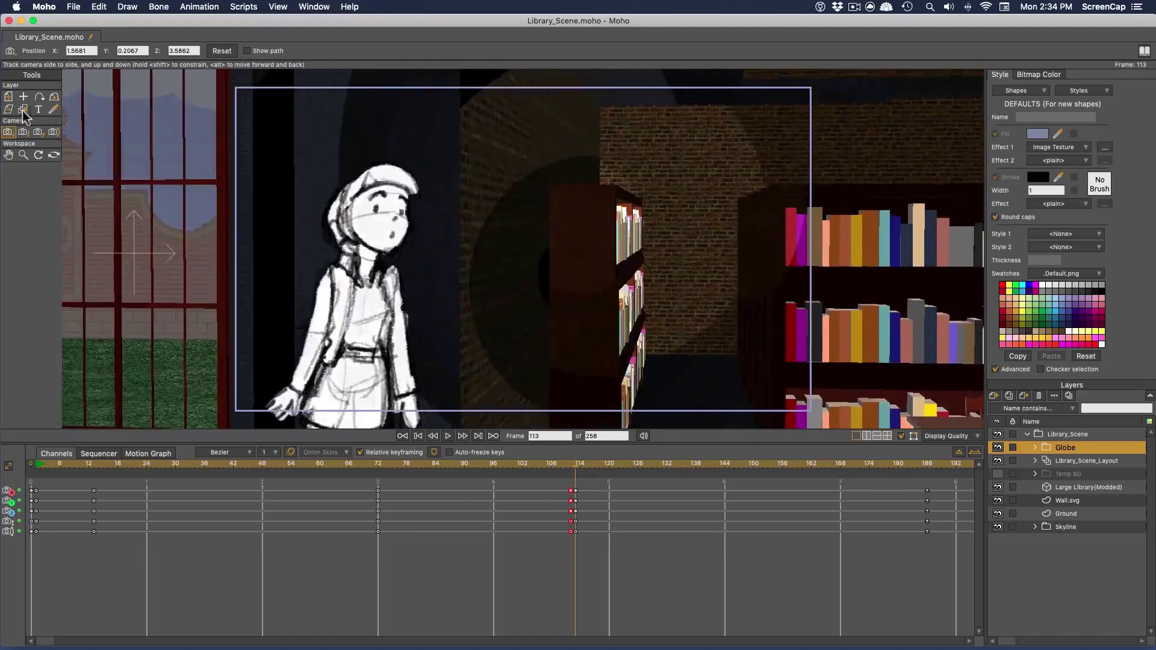
click(55, 132)
drag(271, 208, 413, 302)
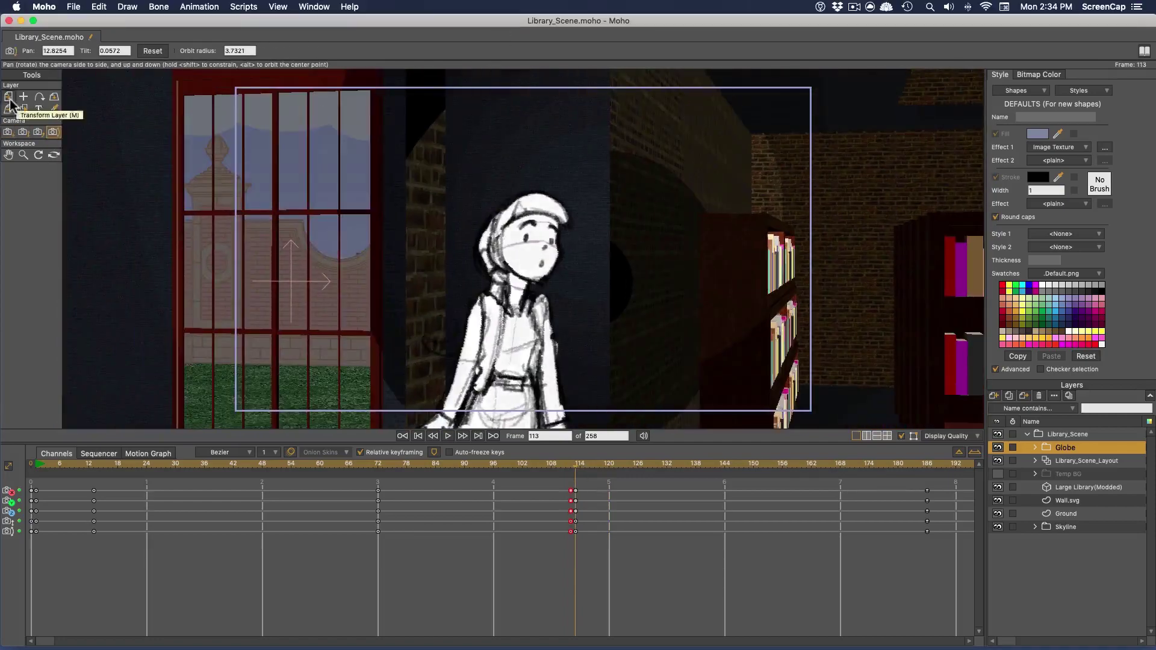
Tighten the camera zoom at frame 113 to a close shot of the character's head and shoulders, and re-track the camera around her.
click(8, 97)
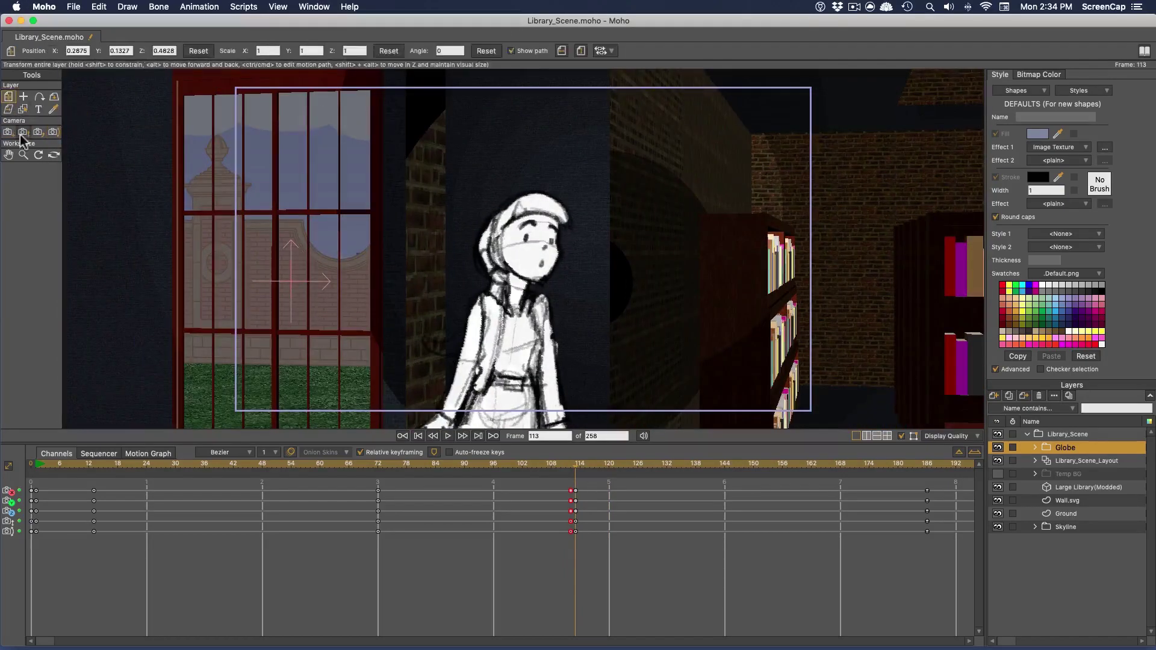
click(24, 132)
drag(650, 382, 843, 386)
click(9, 132)
drag(300, 259, 279, 238)
click(53, 132)
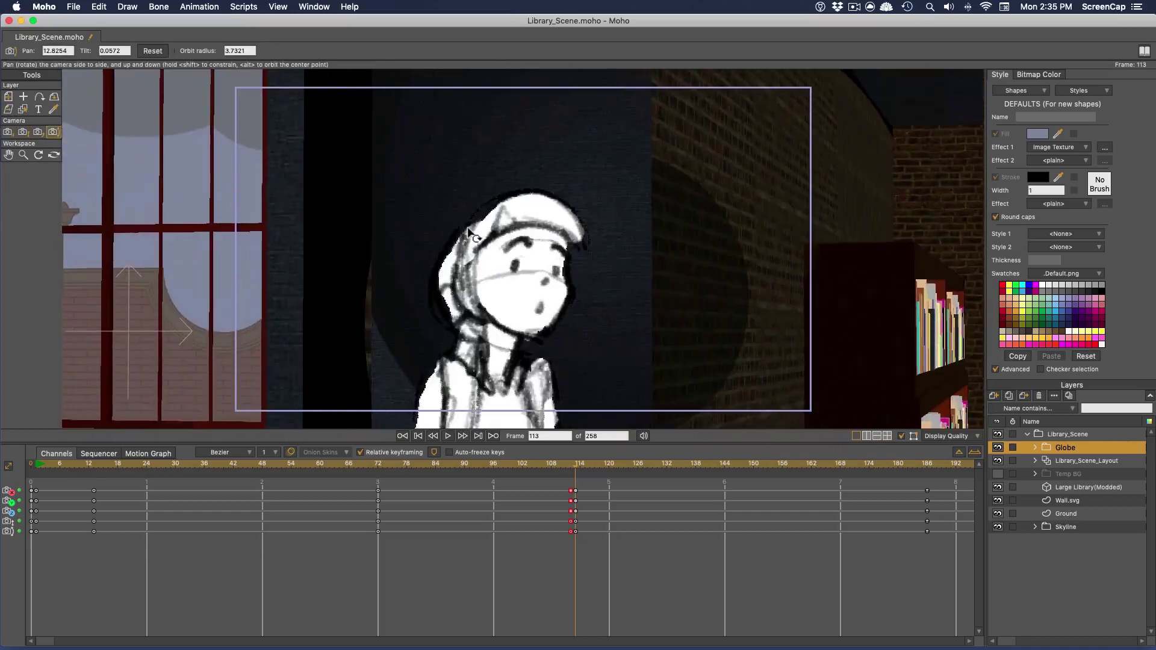
click(9, 96)
click(9, 131)
drag(545, 313, 508, 270)
At frame 147, zoom the camera out to a vertical field of view of about 26.2 degrees, adjust its tilt, and scrub through the move.
drag(577, 477, 736, 485)
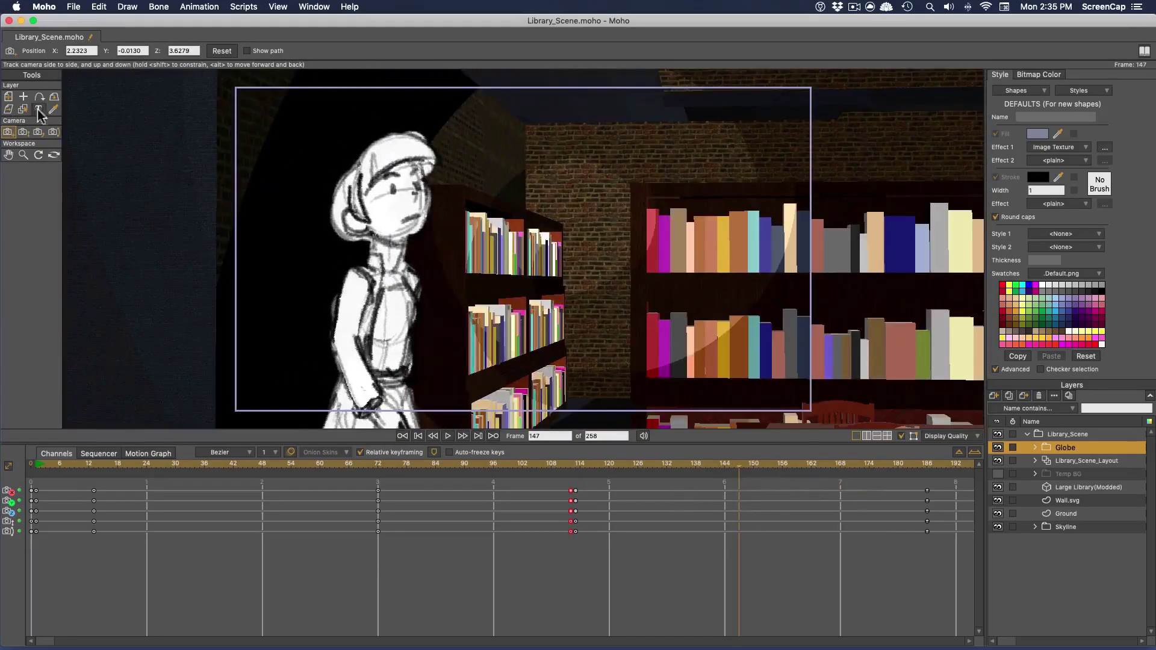
click(22, 131)
drag(606, 343, 148, 143)
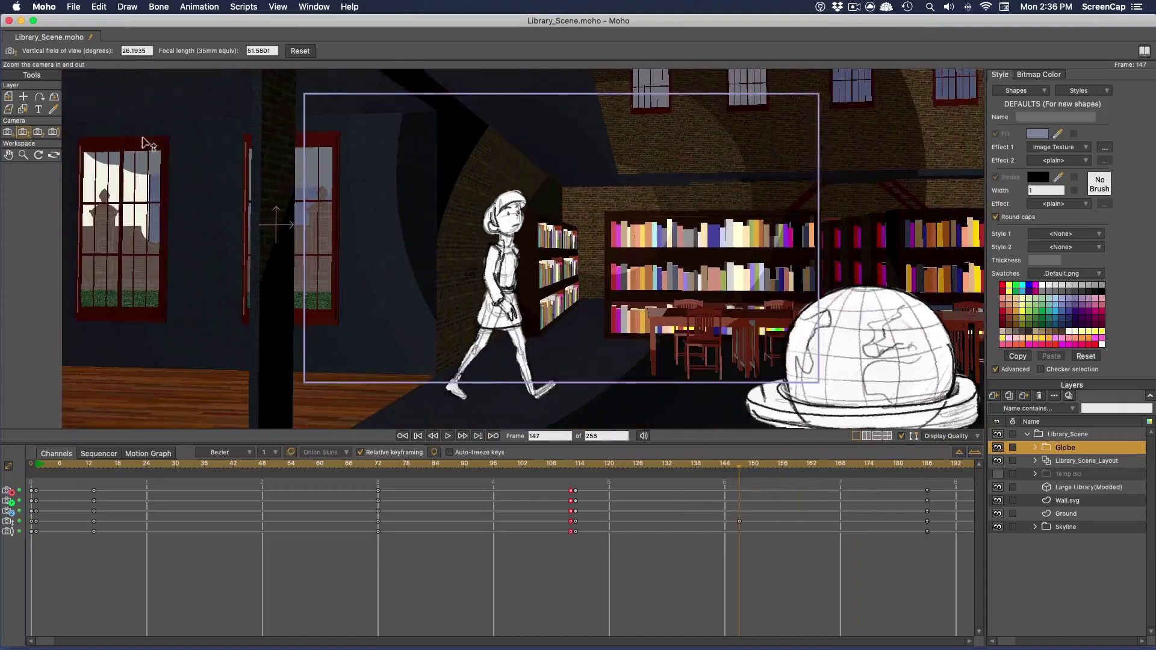
drag(611, 280, 608, 225)
mouse_move(735, 470)
mouse_down()
mouse_move(593, 486)
mouse_move(738, 479)
mouse_up()
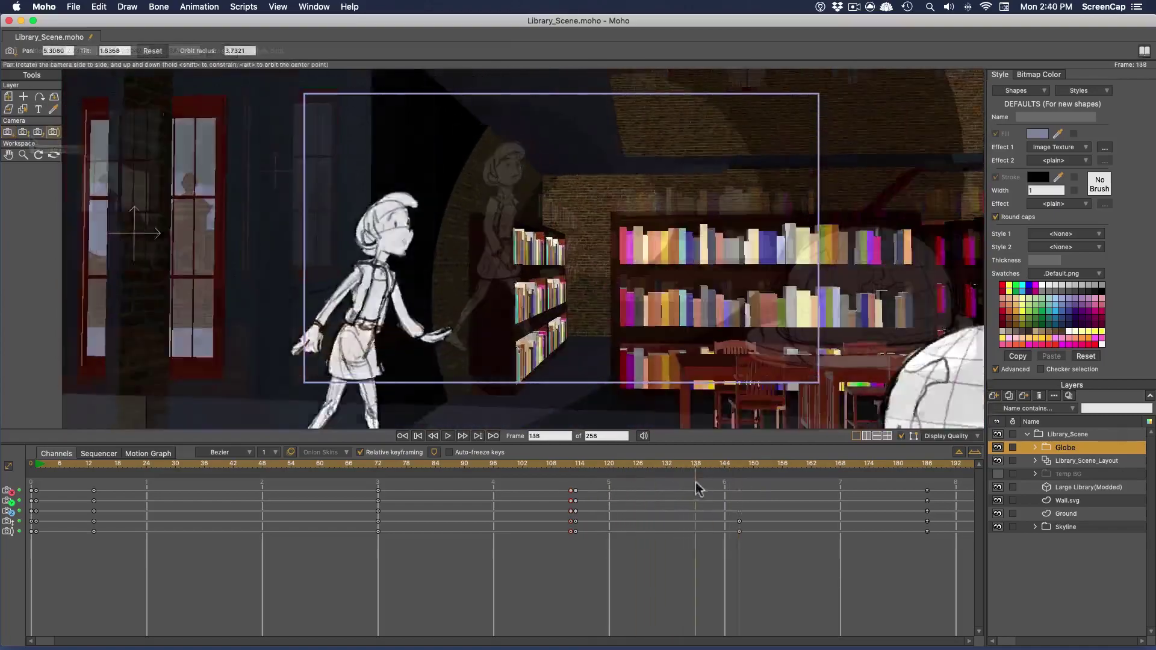
drag(695, 482, 883, 487)
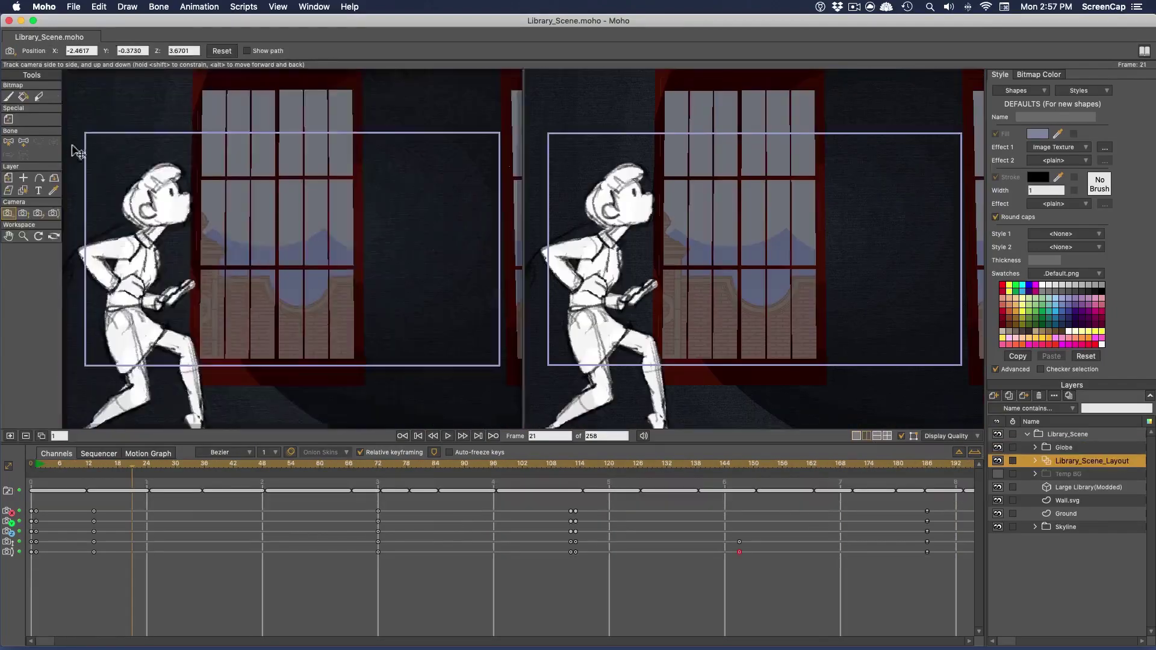
Orbit the workspace to view the set from outside, and reposition the Skyline group at frame 21 so its buildings appear in the window.
drag(199, 301, 152, 320)
drag(180, 268, 378, 258)
click(8, 178)
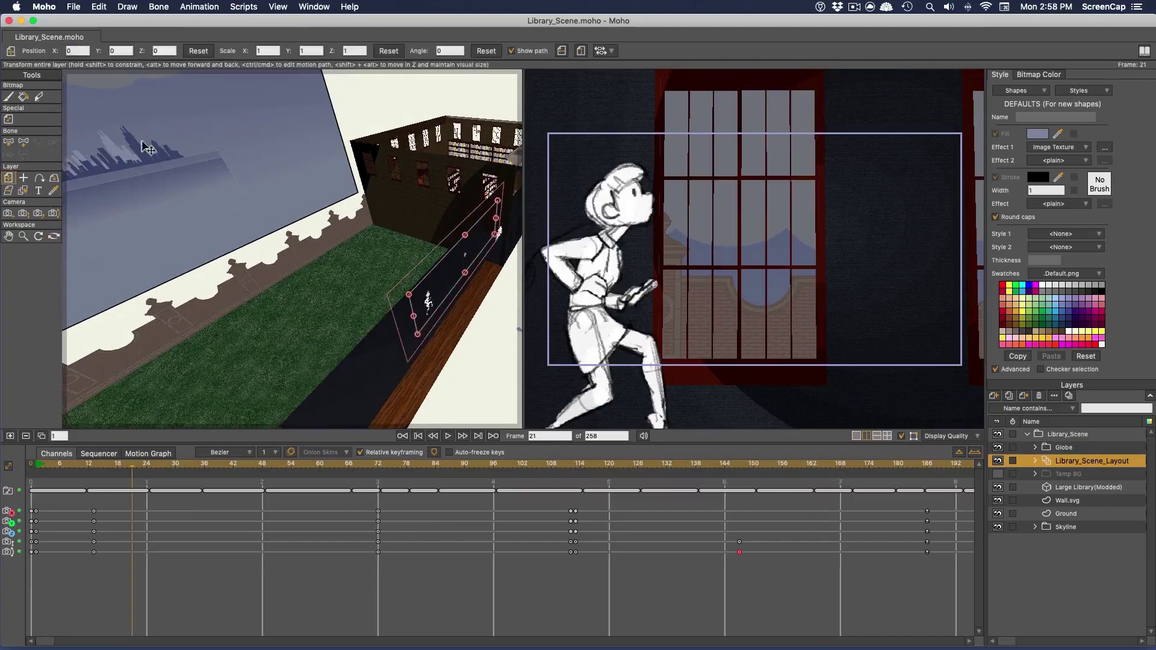
click(1067, 525)
drag(768, 231, 764, 191)
drag(761, 142, 765, 157)
Inspect the background layers, expanding the Skyline group, selecting a cloud shape on the Clouds layer and orbiting around the set.
click(1093, 487)
scroll(234, 286, down, 4)
click(1059, 513)
click(1035, 527)
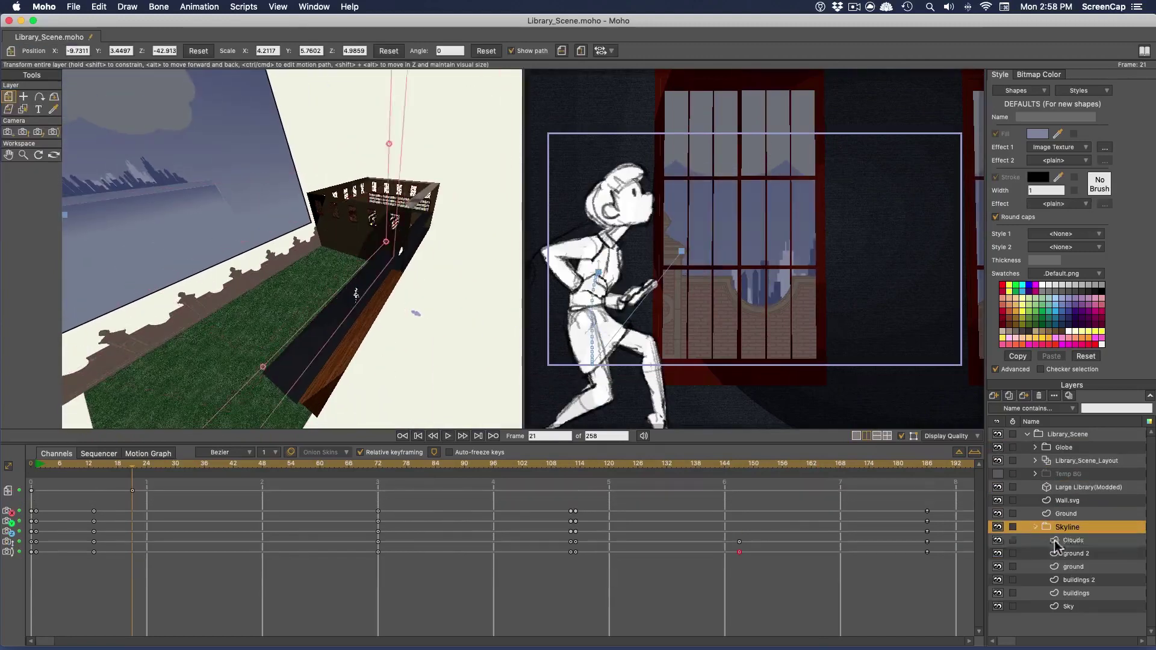
click(1064, 541)
click(9, 133)
click(741, 124)
scroll(421, 241, down, 5)
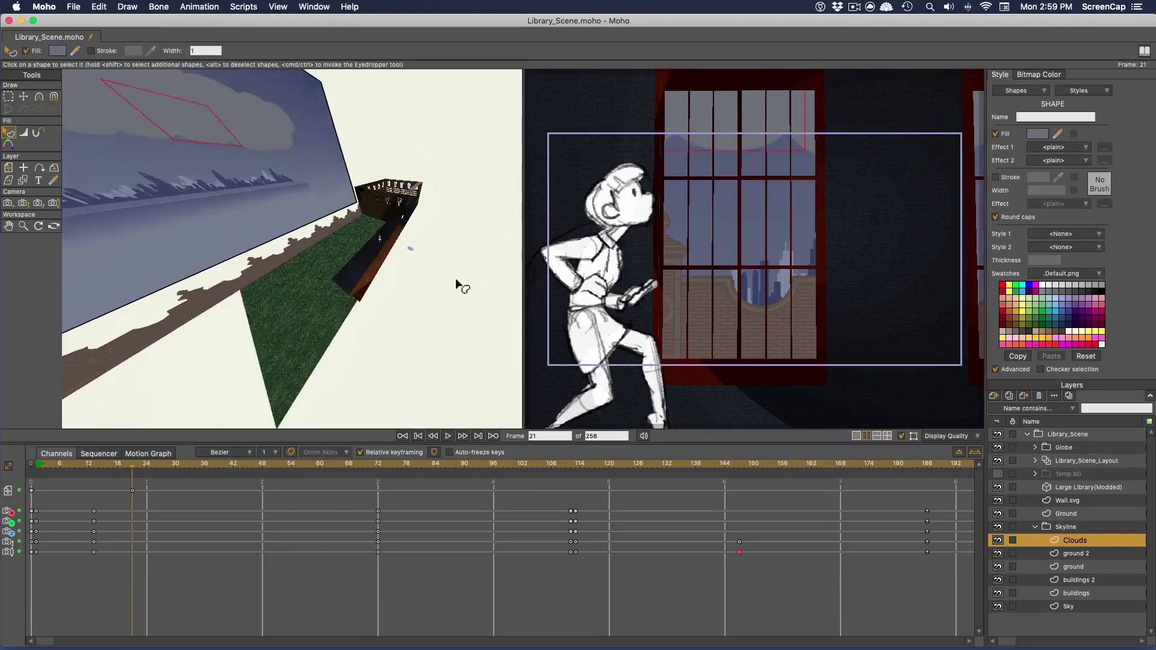
key(o)
drag(457, 283, 302, 314)
drag(302, 314, 269, 215)
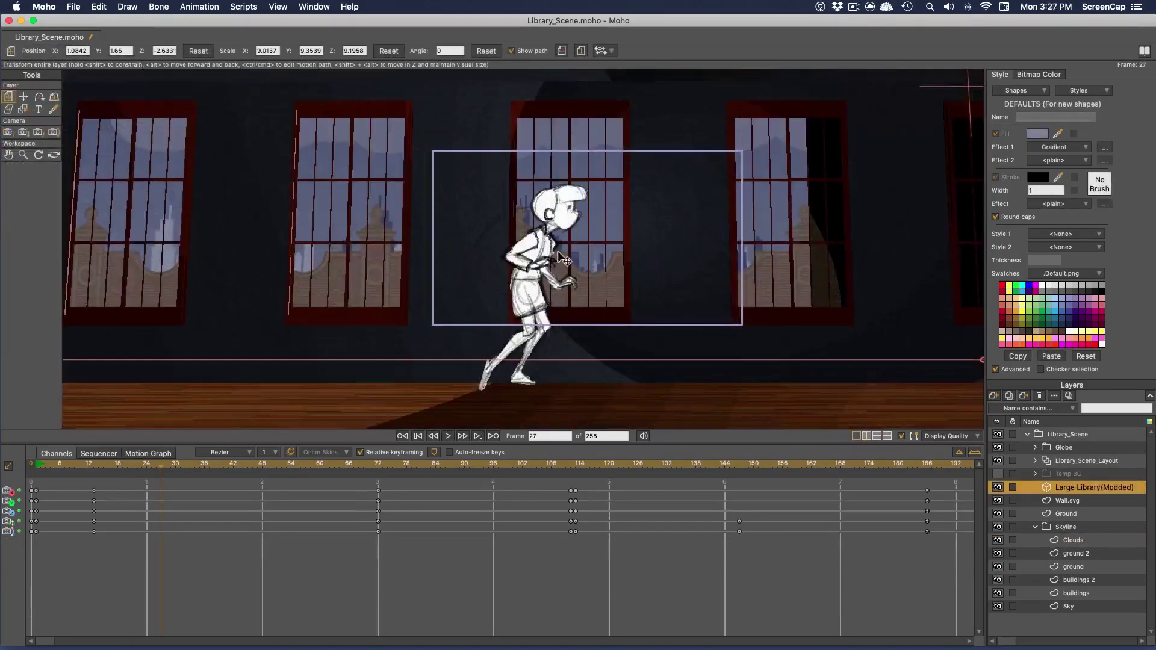
Render a preview of frame 27 to check the background without depth of field, and close it.
scroll(566, 253, up, 4)
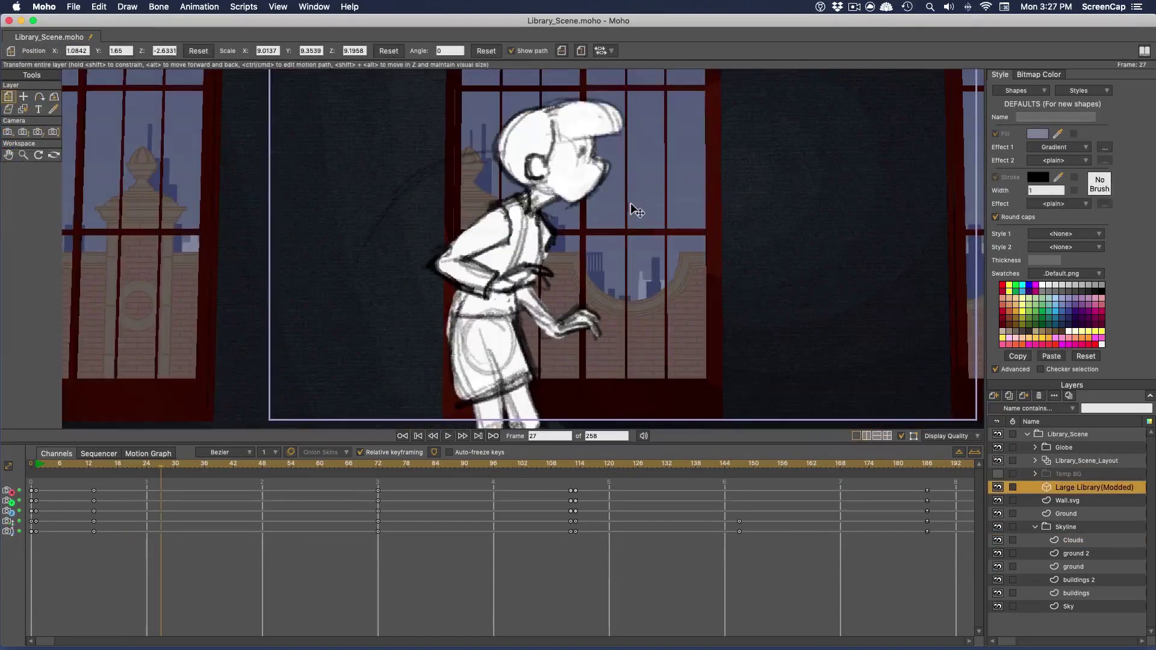
key(super+r)
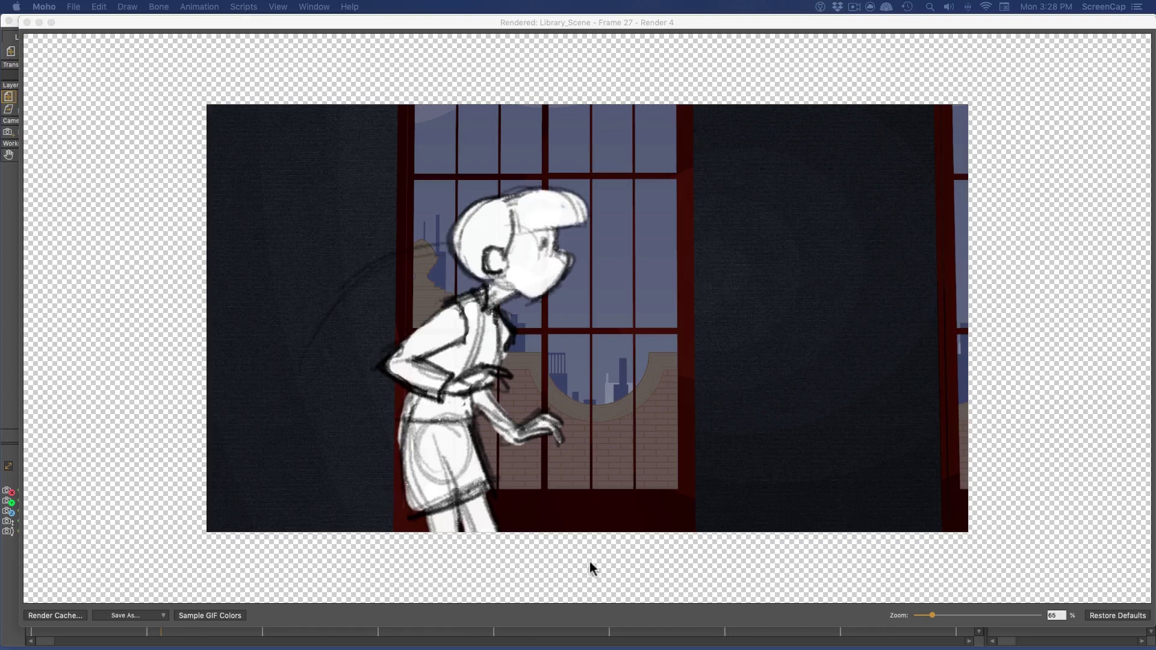
key(super+w)
Enable depth of field in the project settings and render a preview of frame 27 to check the blur.
click(73, 7)
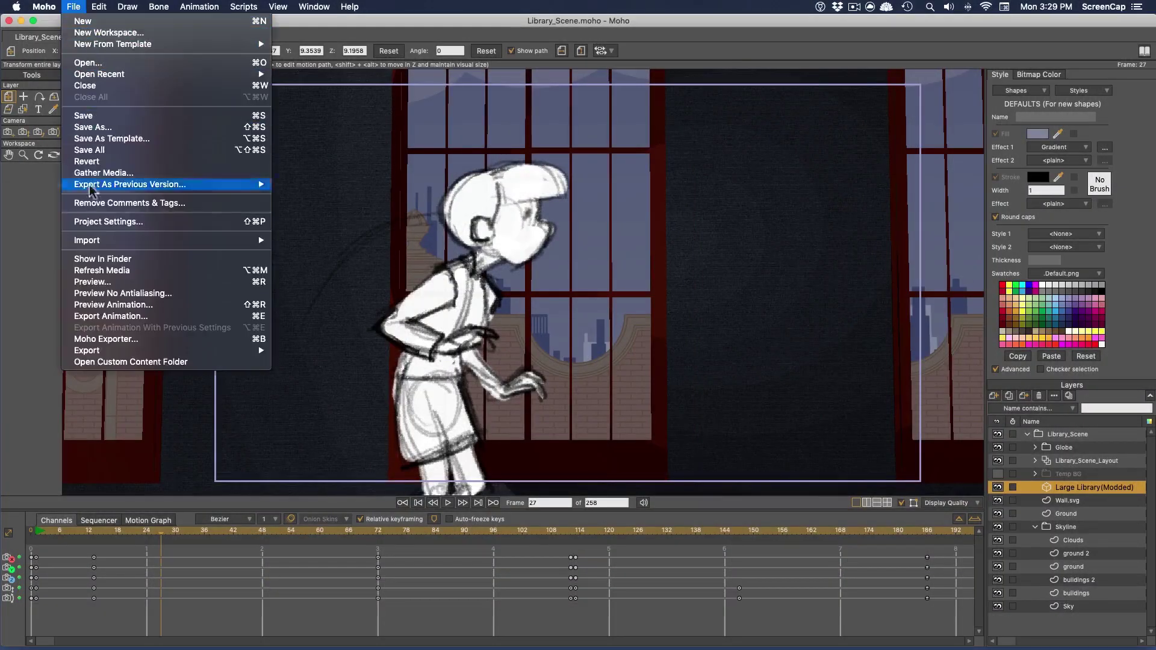
click(95, 223)
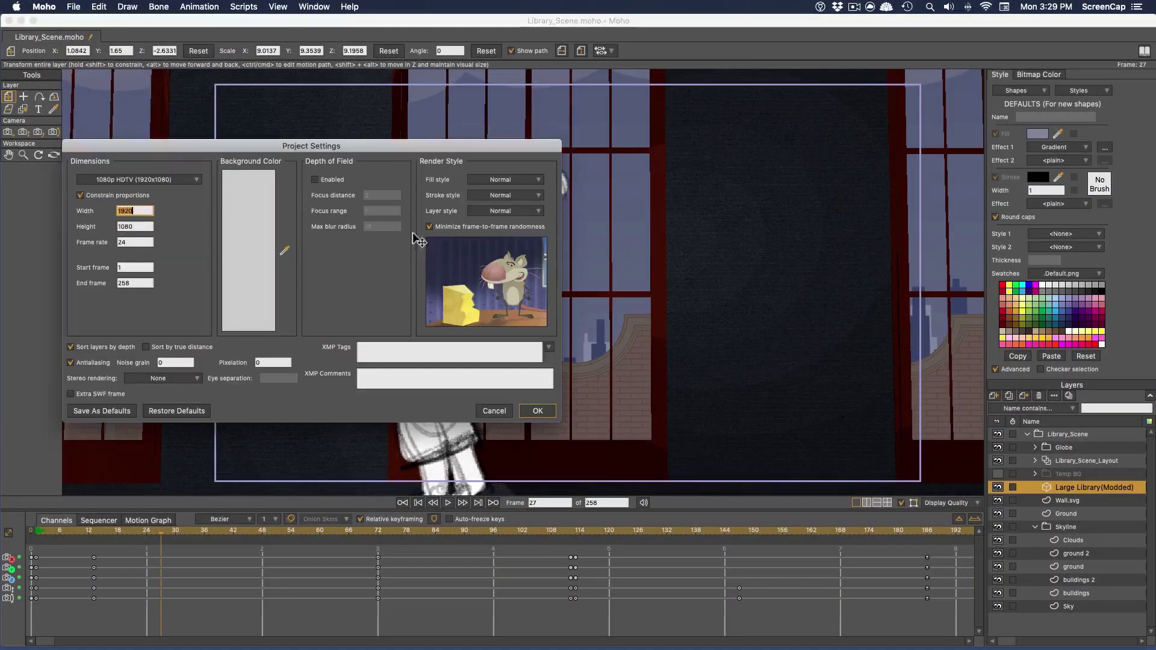
click(314, 180)
click(536, 411)
key(super+r)
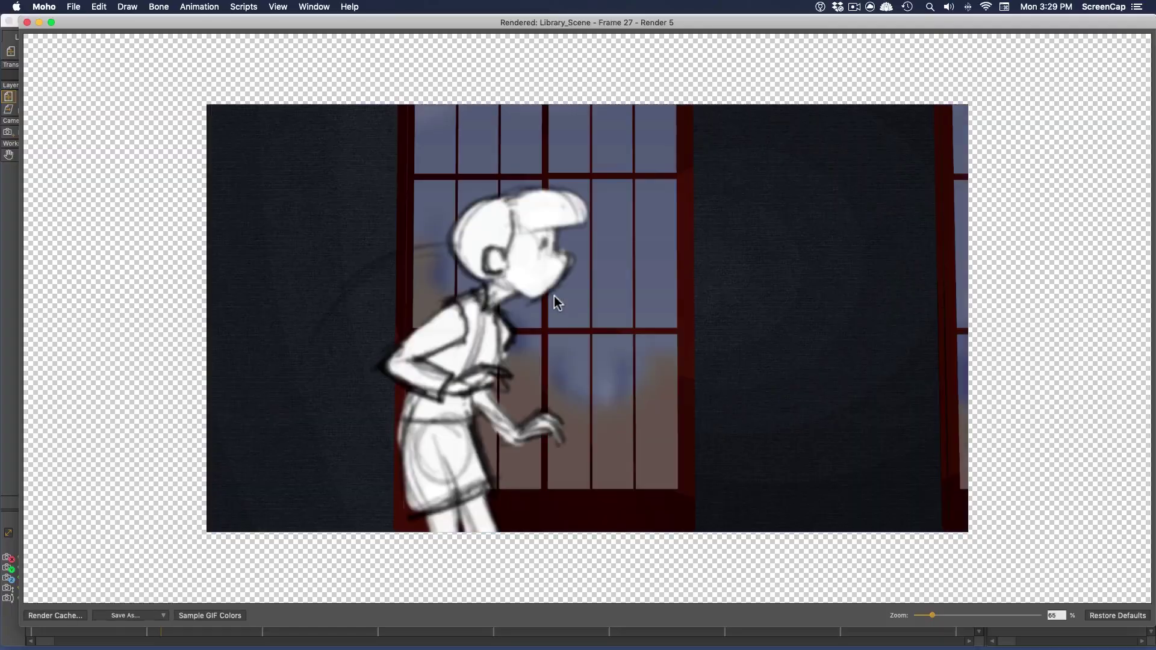
click(26, 22)
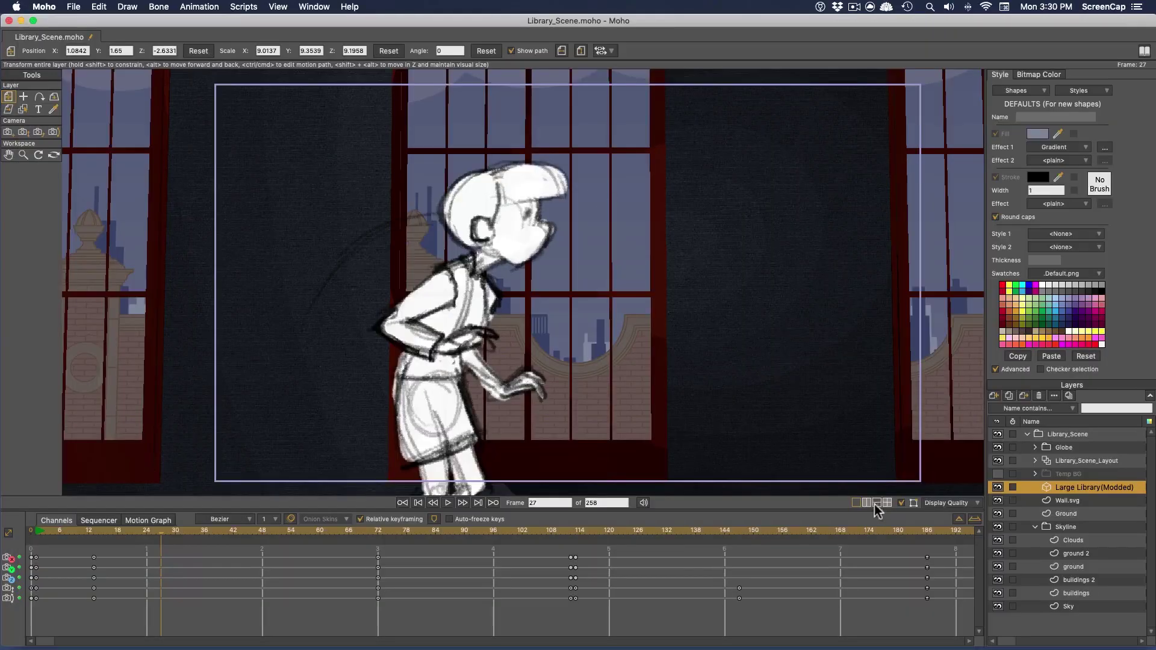
Split the workspace into two side-by-side views and orbit one to examine the camera and its focus guides.
click(867, 502)
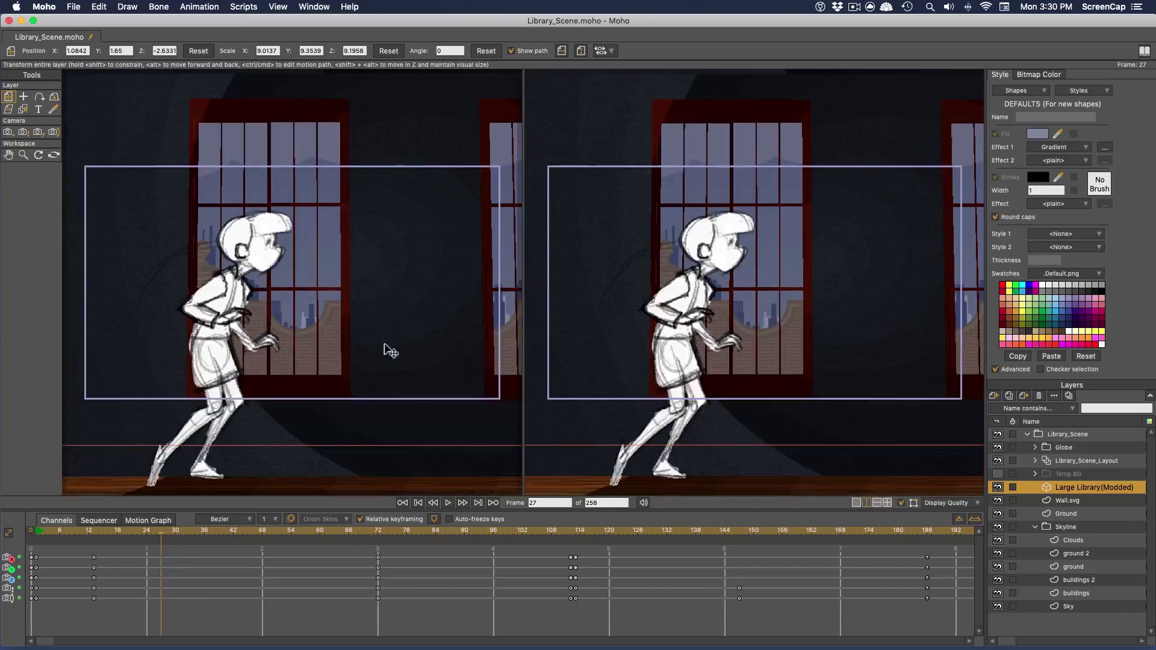
click(55, 155)
drag(265, 241, 313, 261)
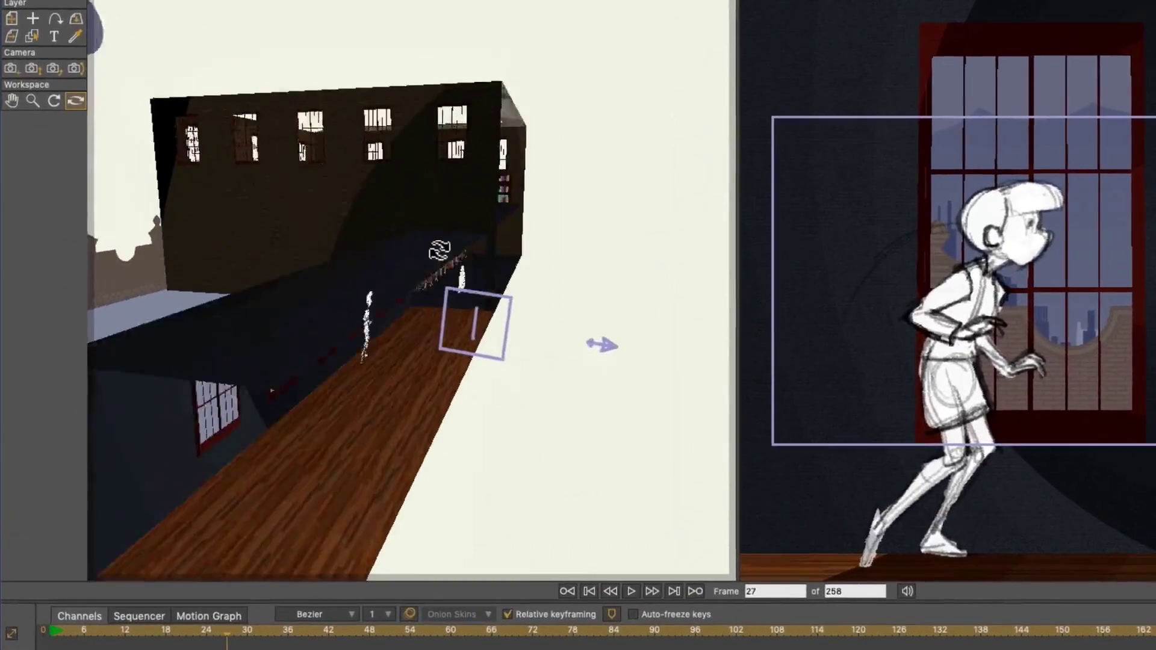
drag(439, 249, 501, 301)
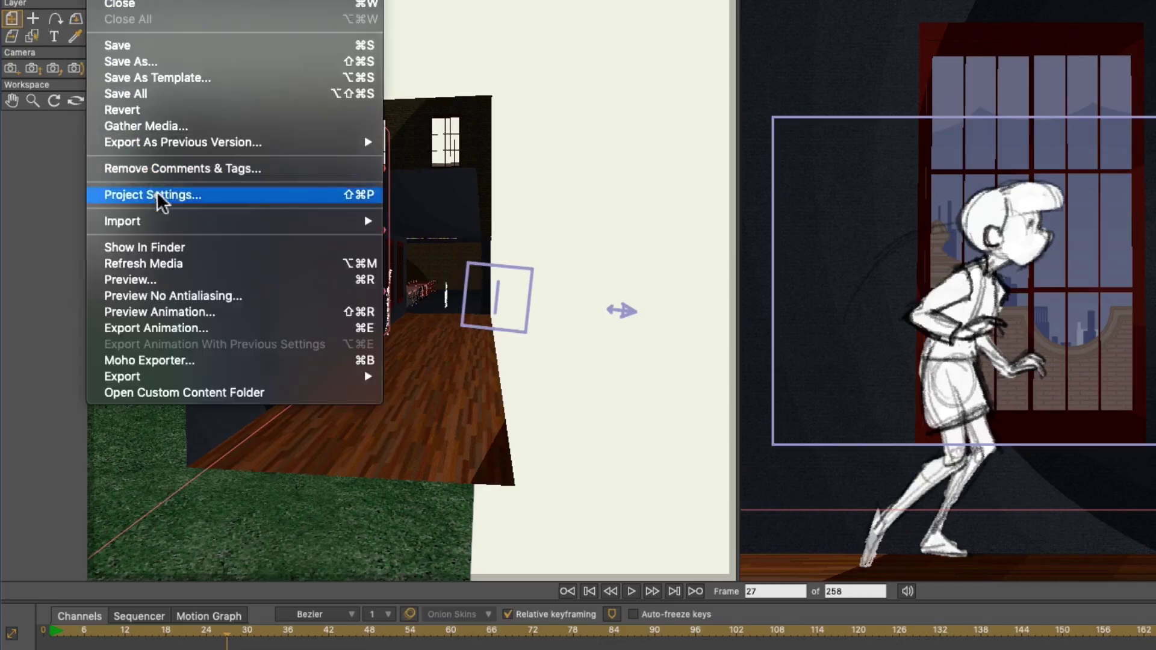
Set the depth-of-field focus distance to 3.5 and the focus range to 1 in the project settings.
click(181, 191)
click(750, 463)
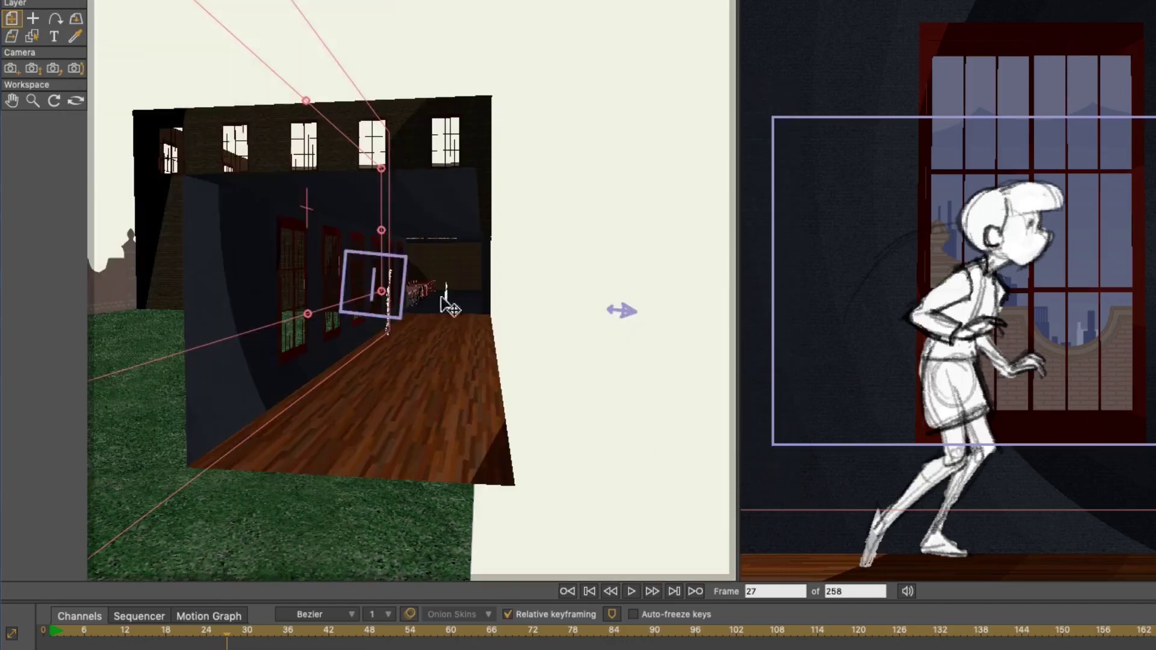
click(109, 1)
click(160, 192)
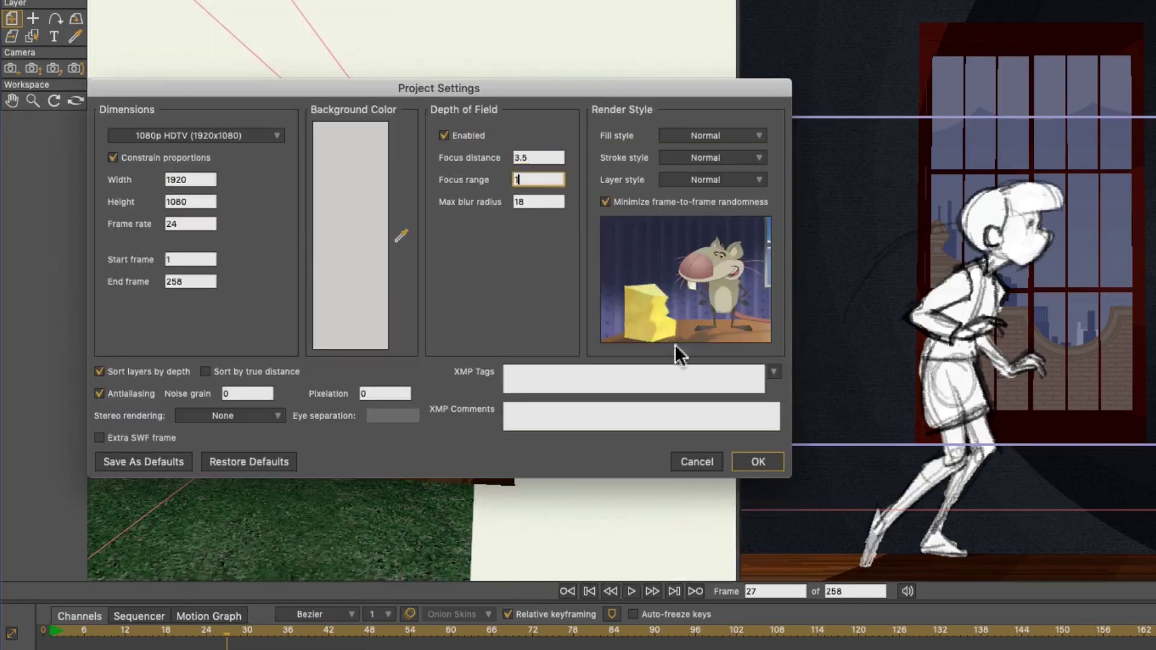
click(752, 461)
Refine the depth-of-field focus distance to 3.70 around the character and render a preview of frame 27.
key(o)
drag(364, 317, 408, 303)
click(109, 1)
click(158, 194)
click(533, 180)
click(755, 462)
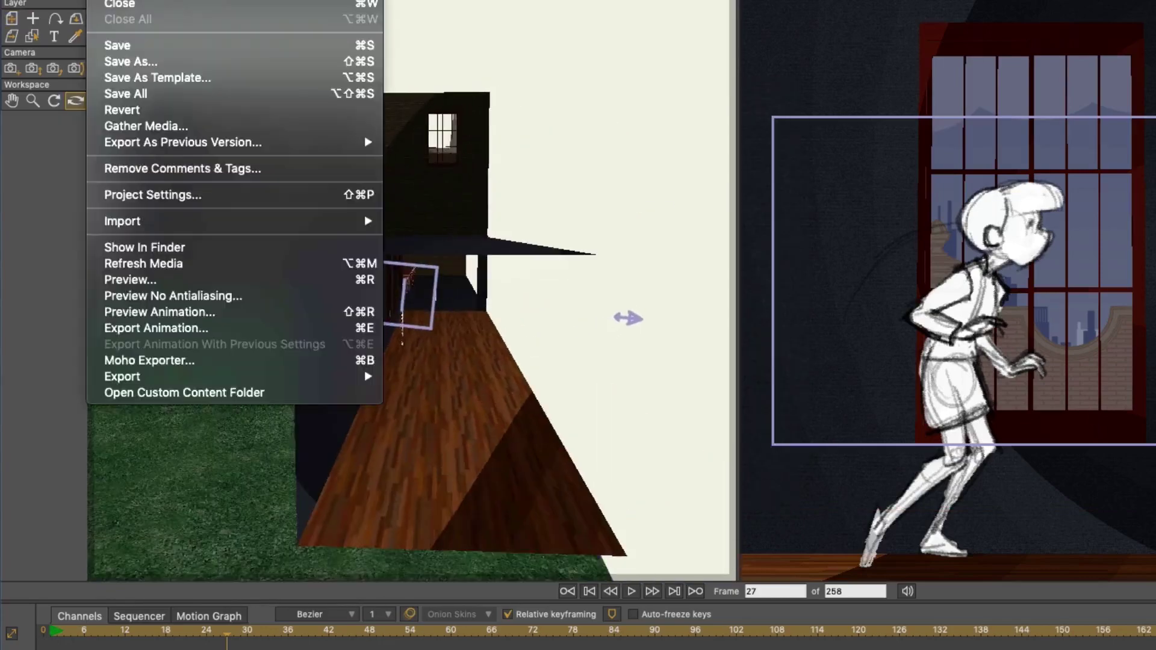
click(198, 191)
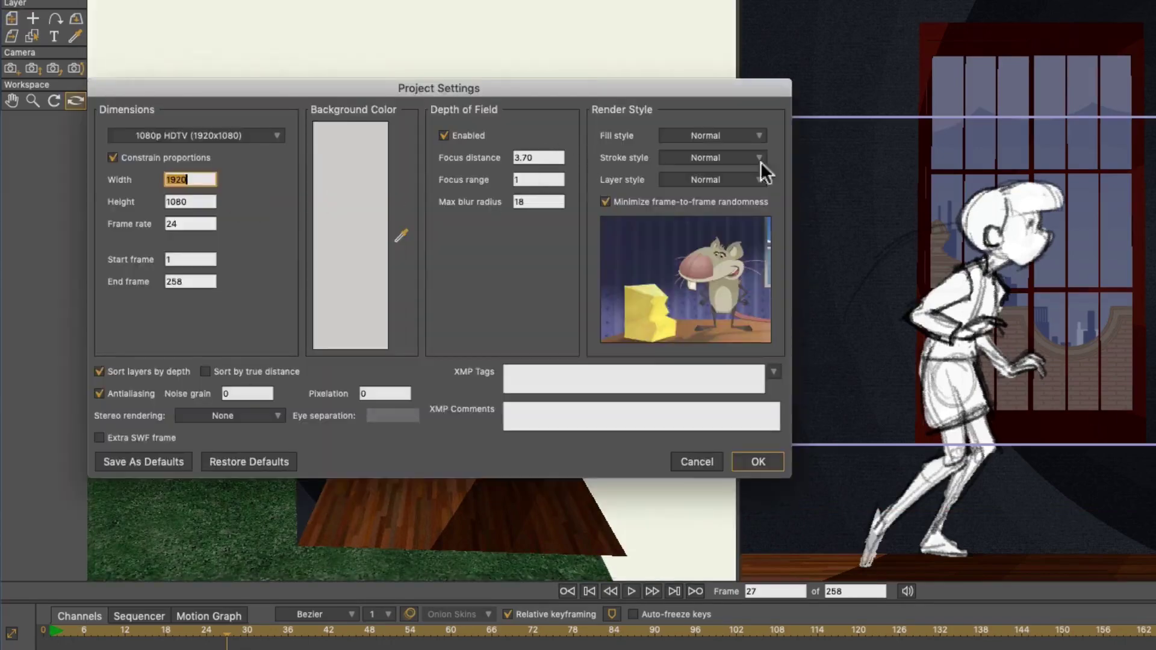
click(750, 461)
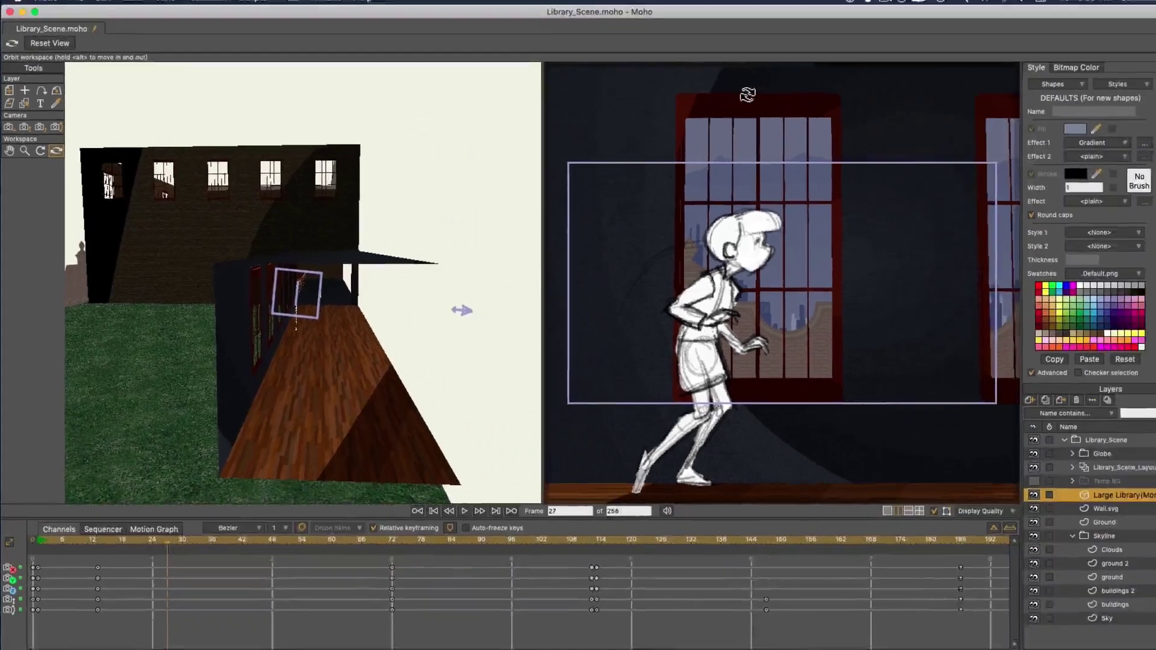
key(super+r)
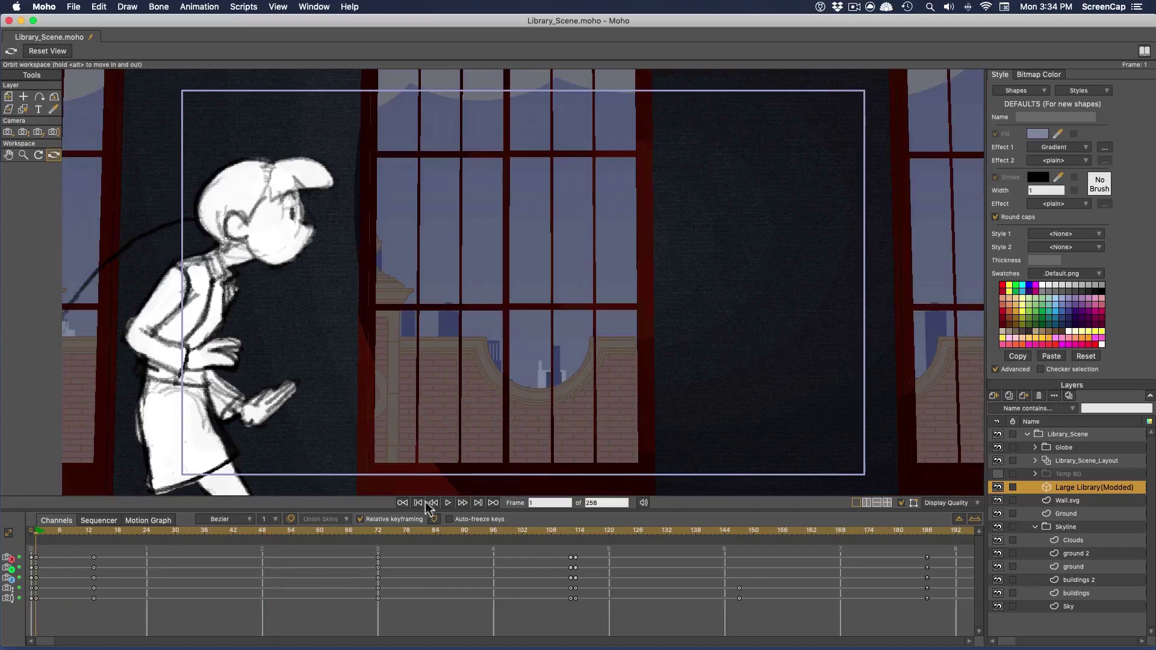
Play the animation from the start and scrub onward from frame 91 to review the camera move.
click(448, 502)
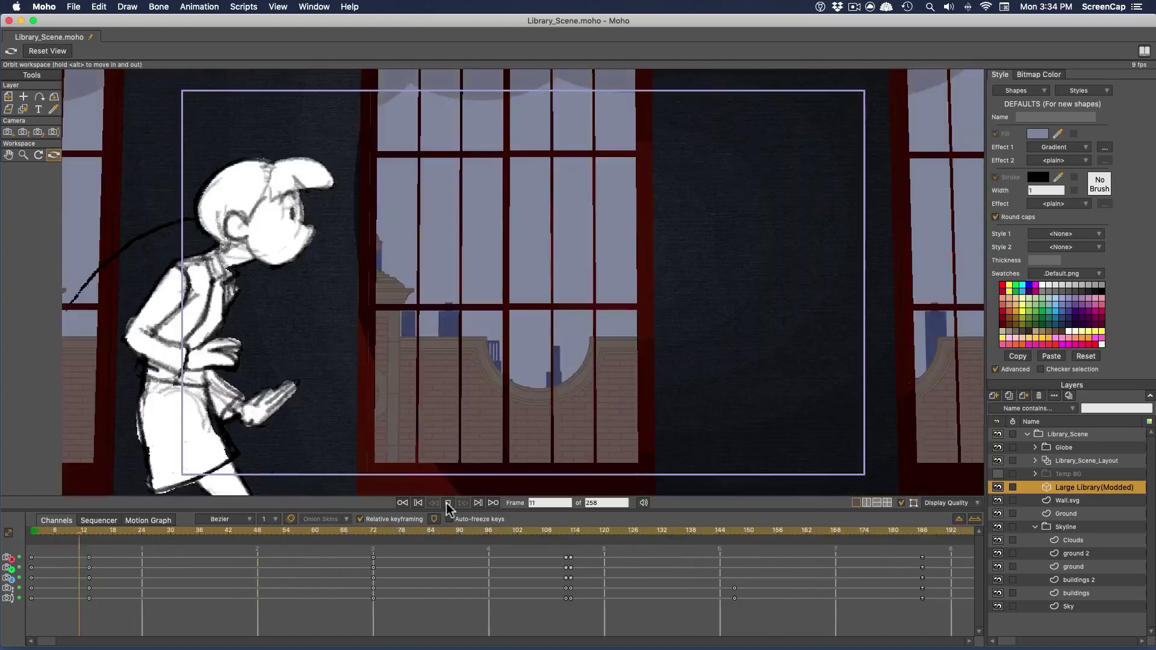
click(464, 530)
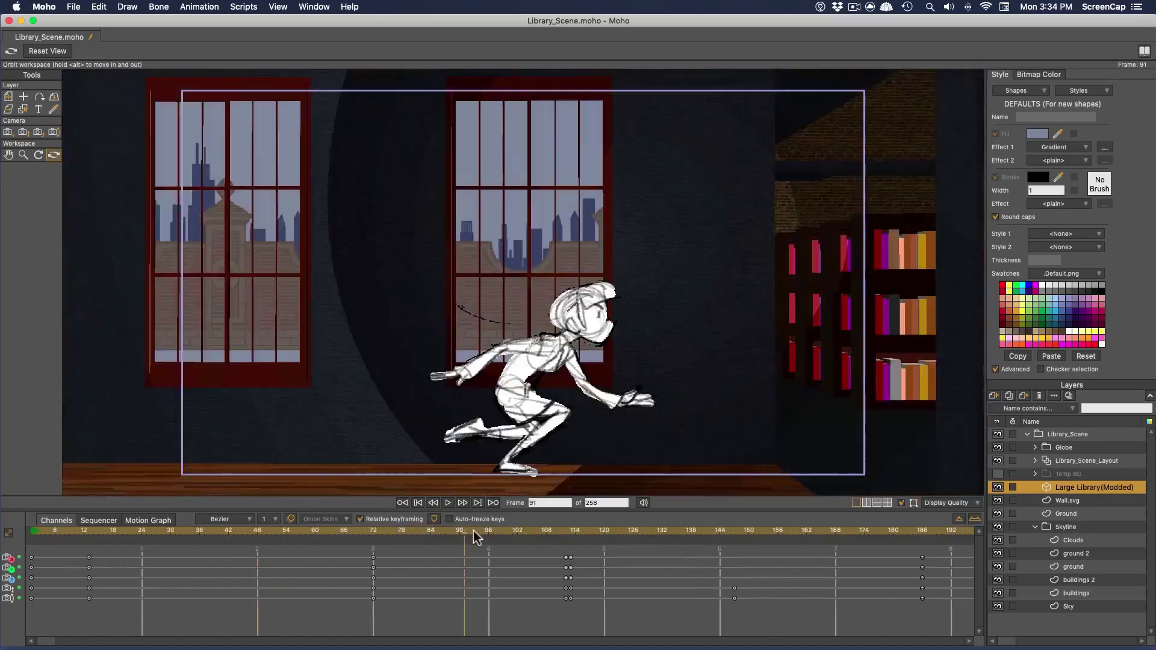
drag(473, 530, 529, 533)
drag(536, 532, 569, 532)
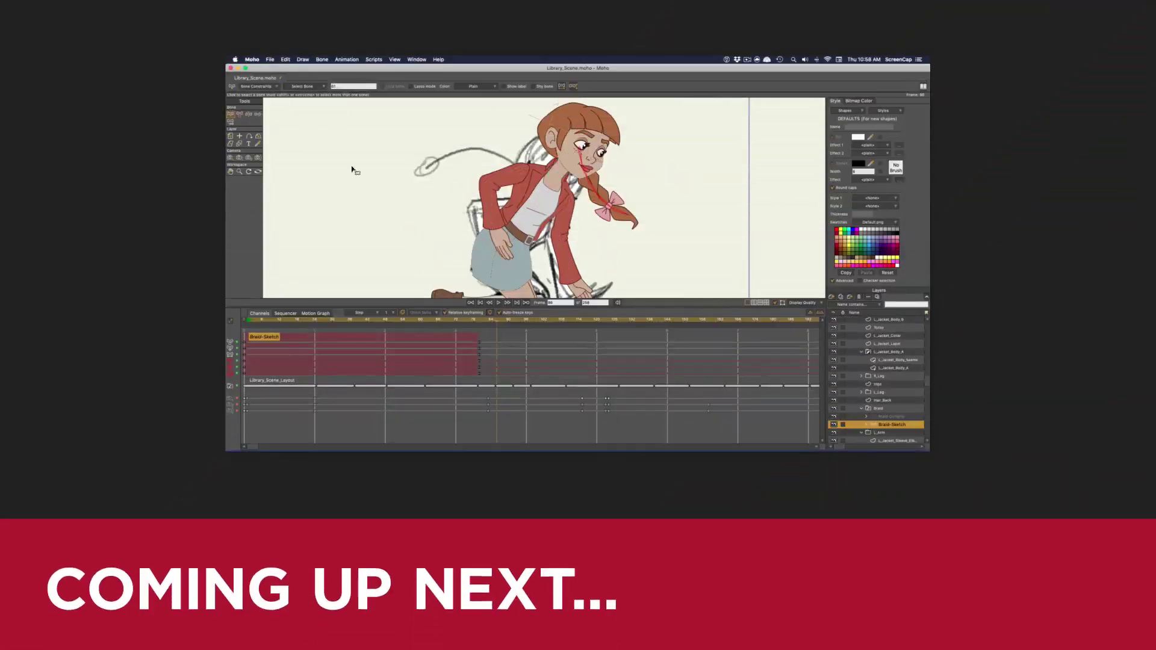